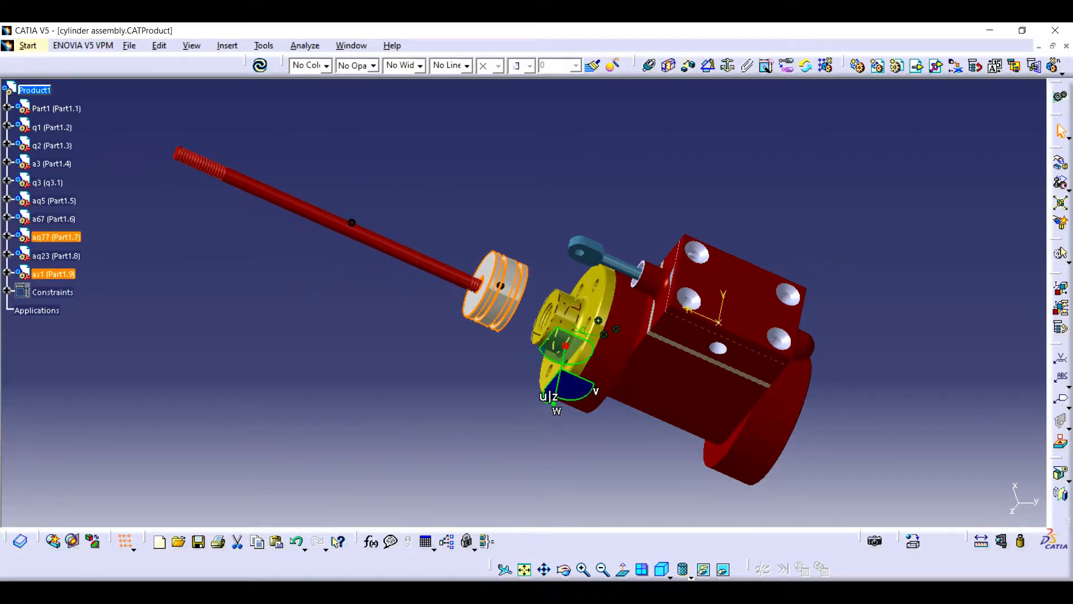
- Add an offset constraint of 0 between the piston rod's end face and the piston's outer face
middle_drag(613, 320, 606, 252)
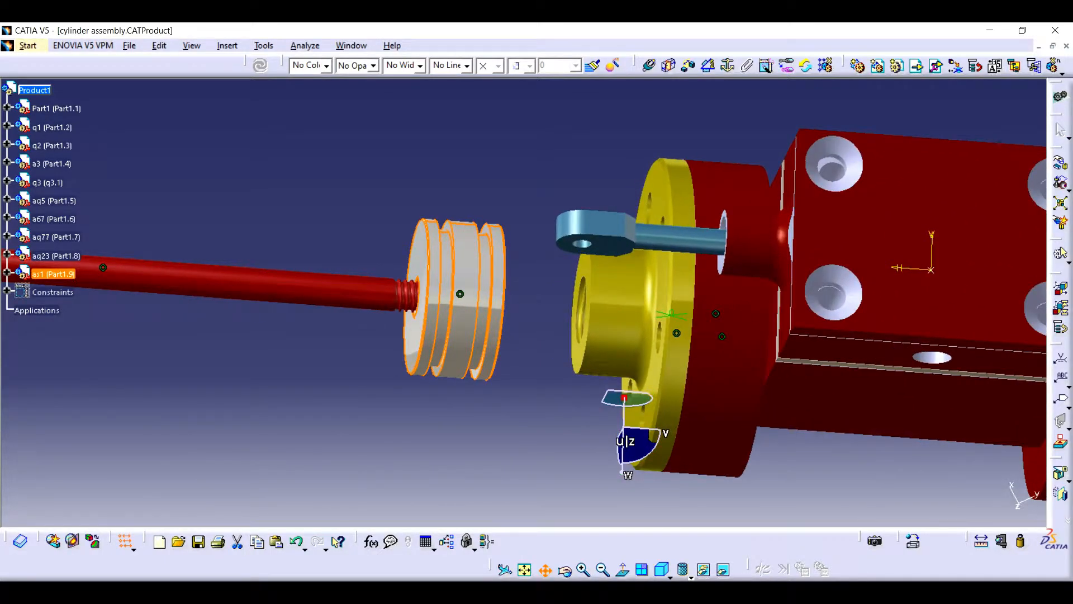
middle_drag(605, 433, 452, 363)
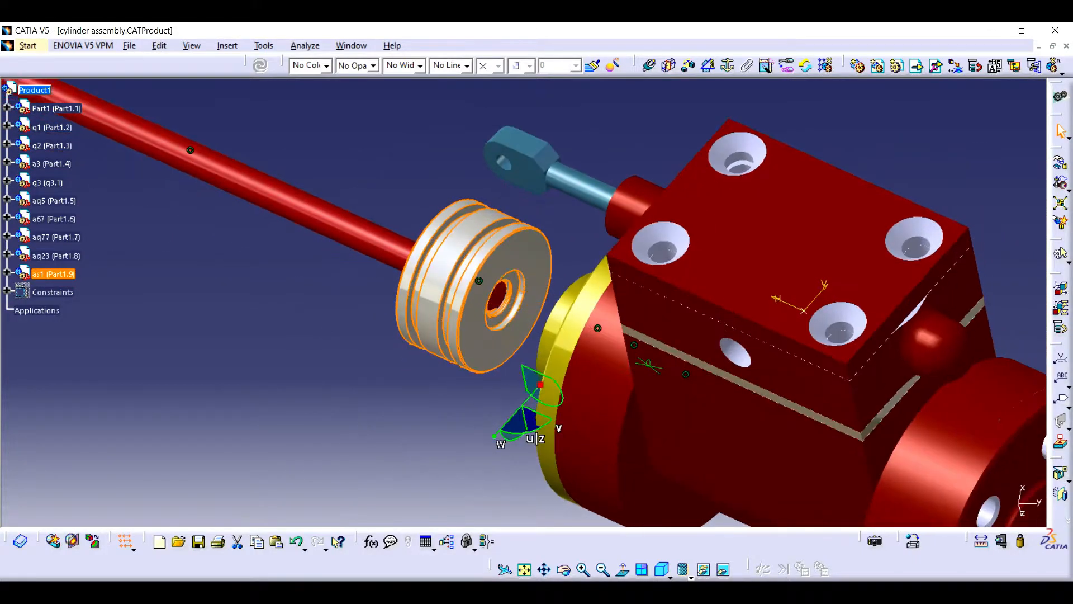
click(497, 296)
click(690, 66)
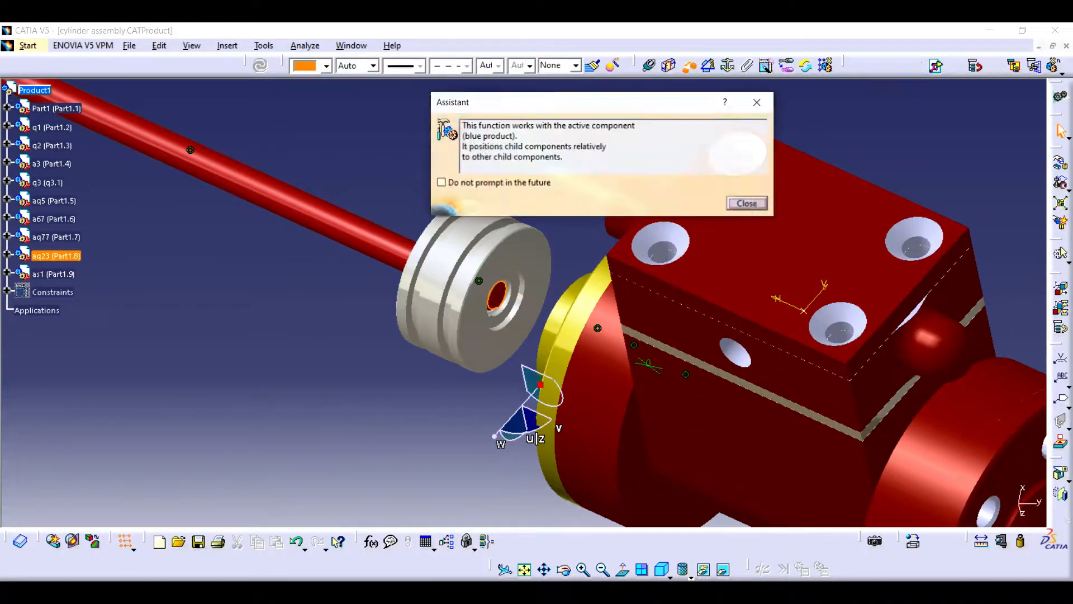
click(528, 262)
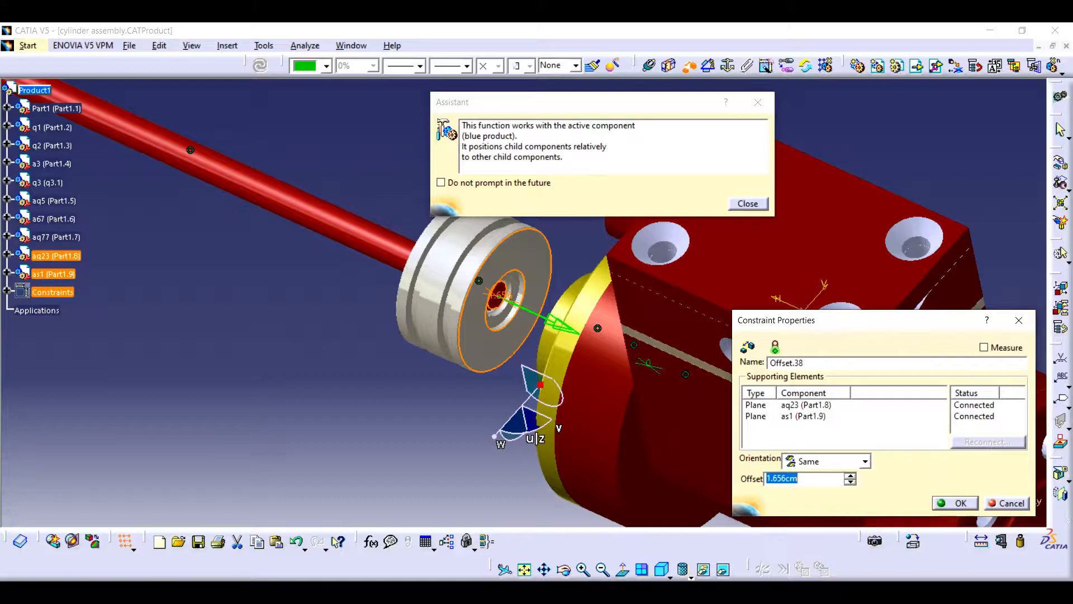
key(Return)
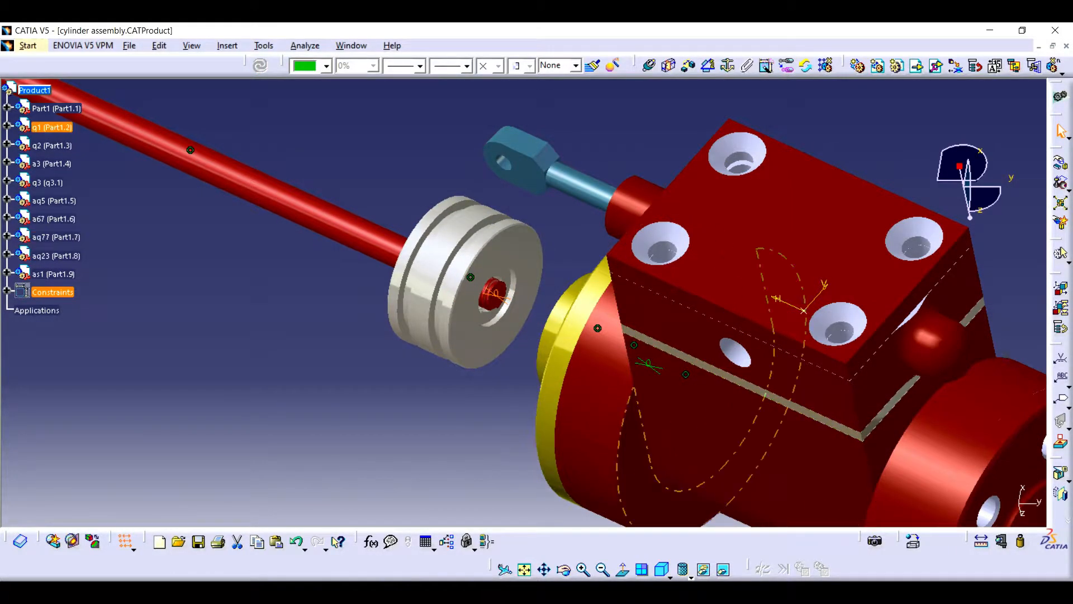
- Hide the cylinder head q3 to expose the far end of the cylinder bore
click(545, 570)
drag(671, 447, 672, 385)
click(623, 570)
click(603, 569)
click(603, 569)
click(563, 570)
drag(559, 358, 660, 299)
right_click(48, 182)
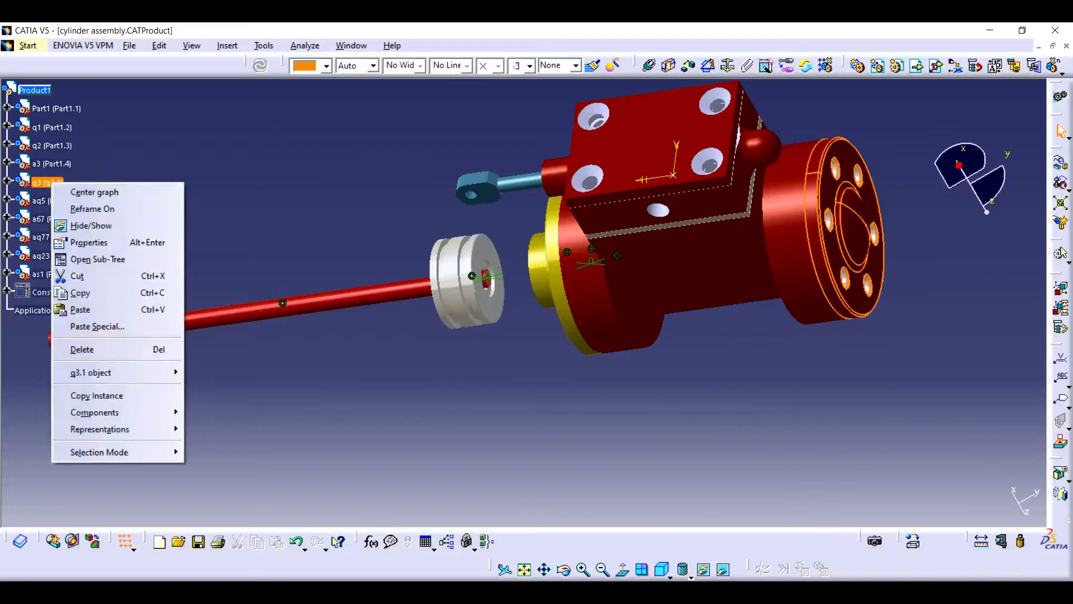
click(91, 225)
- Add an offset constraint between the cylinder's open end face and the piston face, and update the assembly
click(838, 291)
click(688, 66)
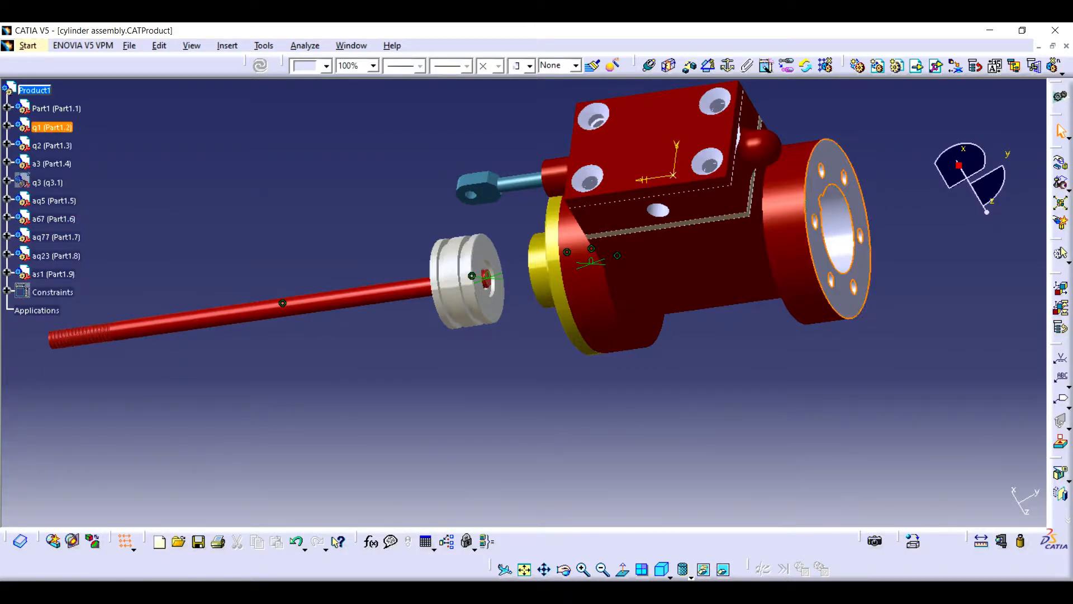
click(492, 304)
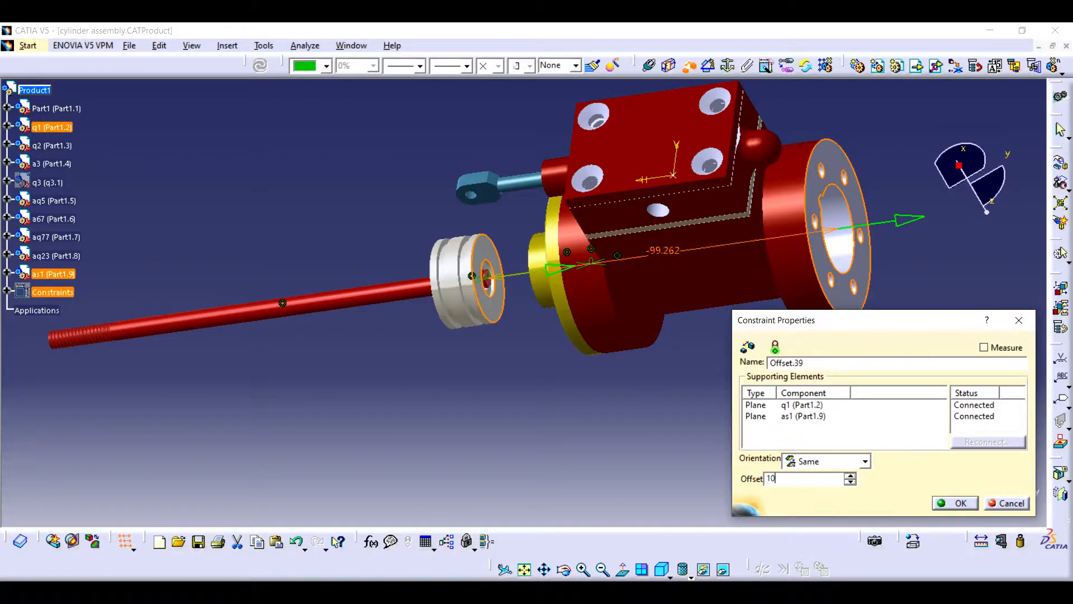
key(Return)
click(261, 65)
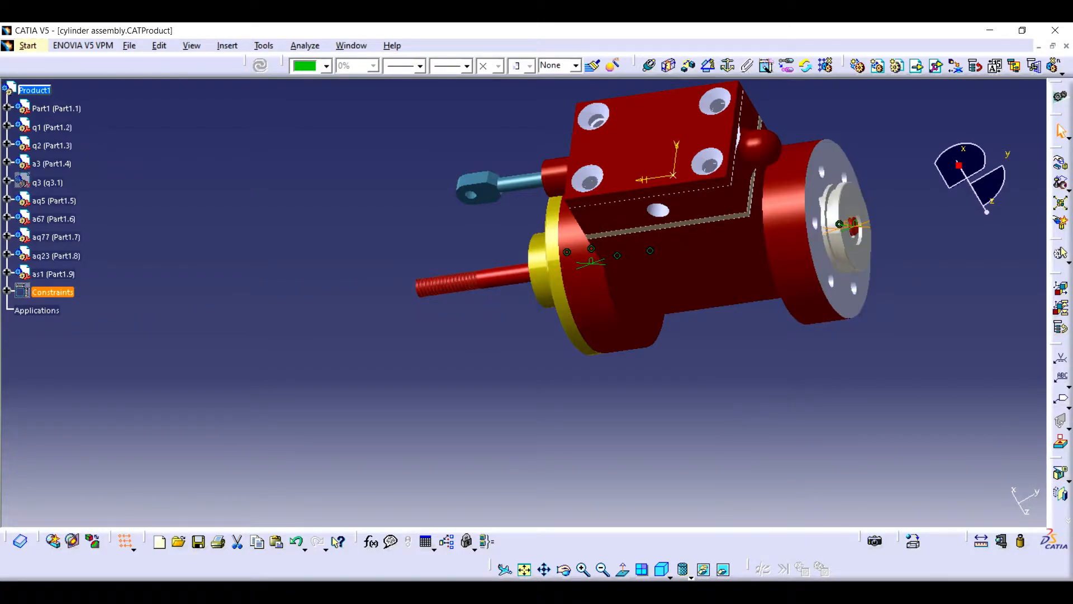
- Set the cylinder-to-piston offset to -5 cm and update the assembly
double_click(851, 225)
text(-5)
key(Return)
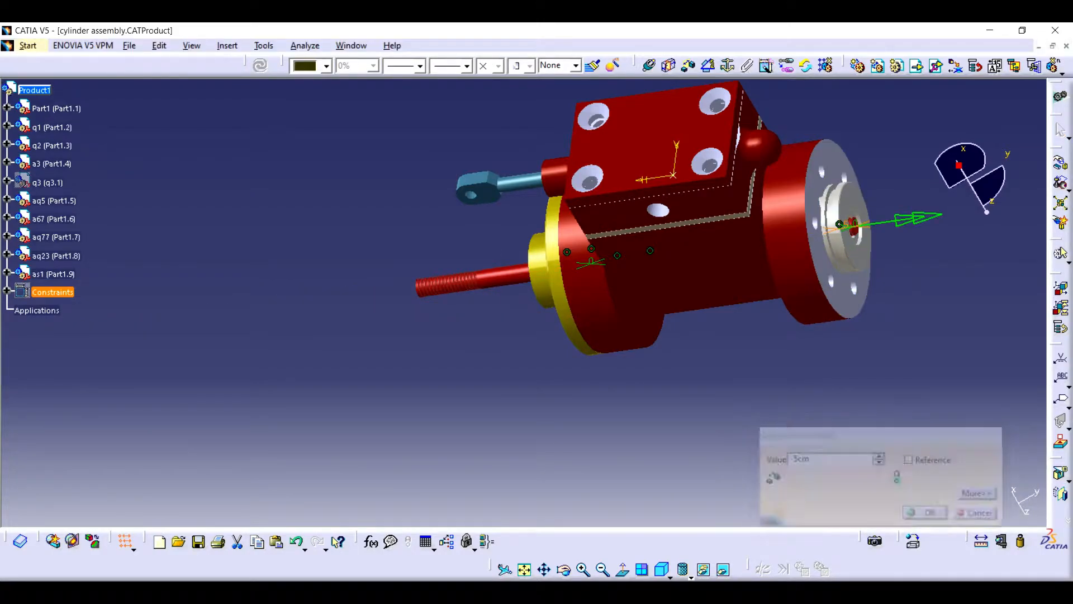
key(ctrl+u)
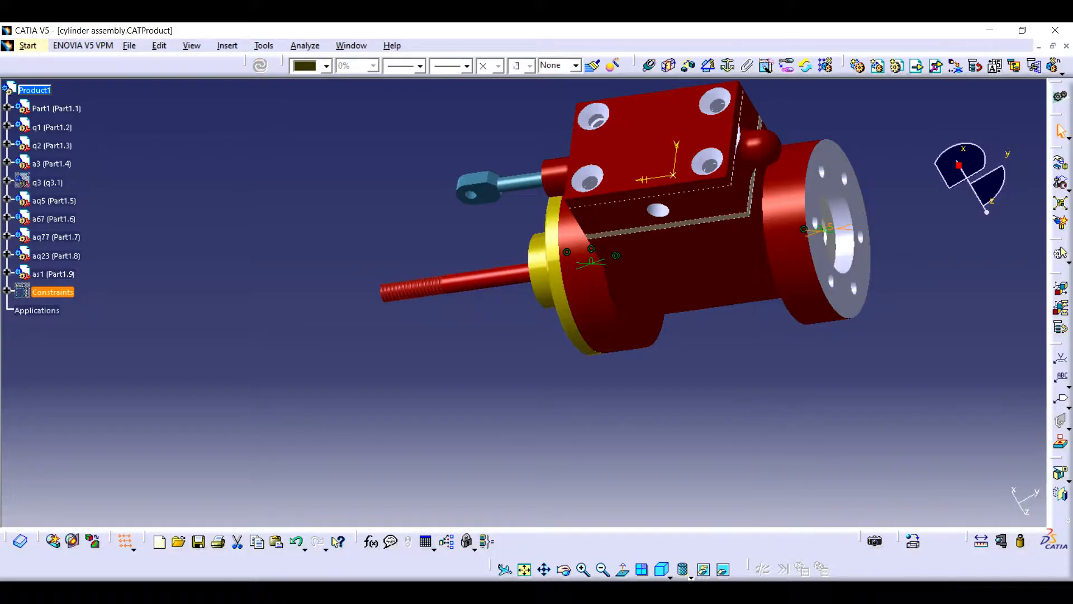
- Show the hidden cylinder head q3 again
right_click(42, 179)
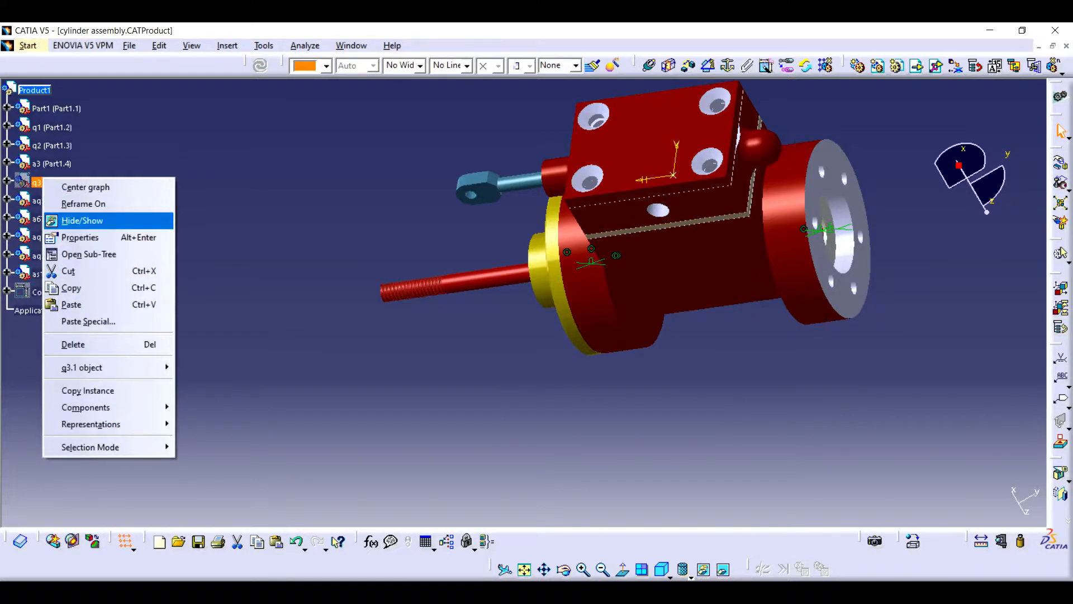
click(84, 221)
middle_drag(542, 389, 601, 384)
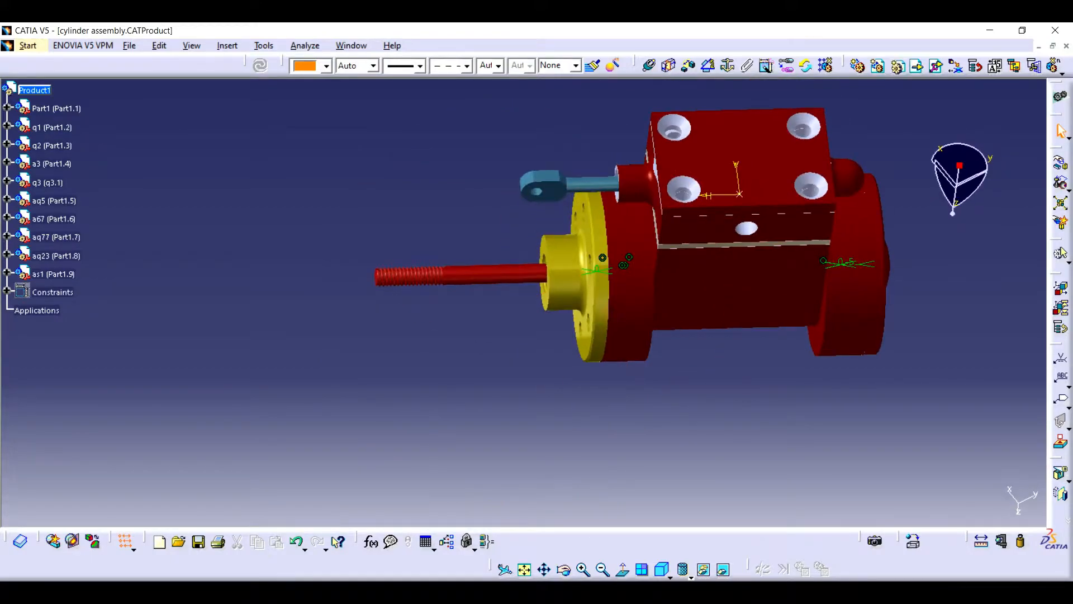
- Insert the existing part packnut piston from the twin engine folder into Product1
click(35, 90)
scroll(612, 358, down, 5)
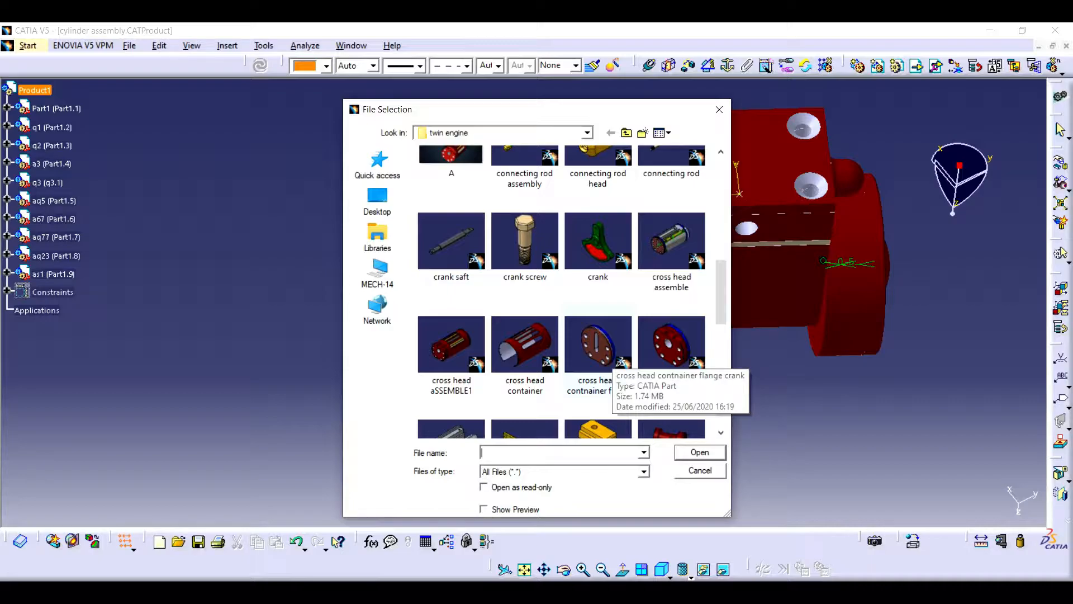
scroll(611, 363, down, 5)
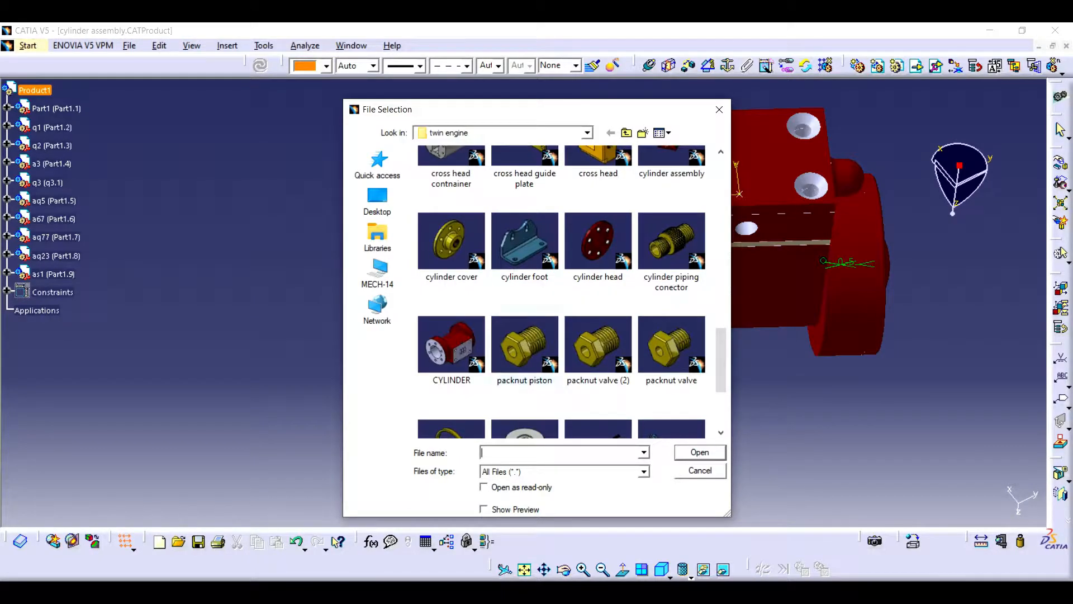
click(525, 344)
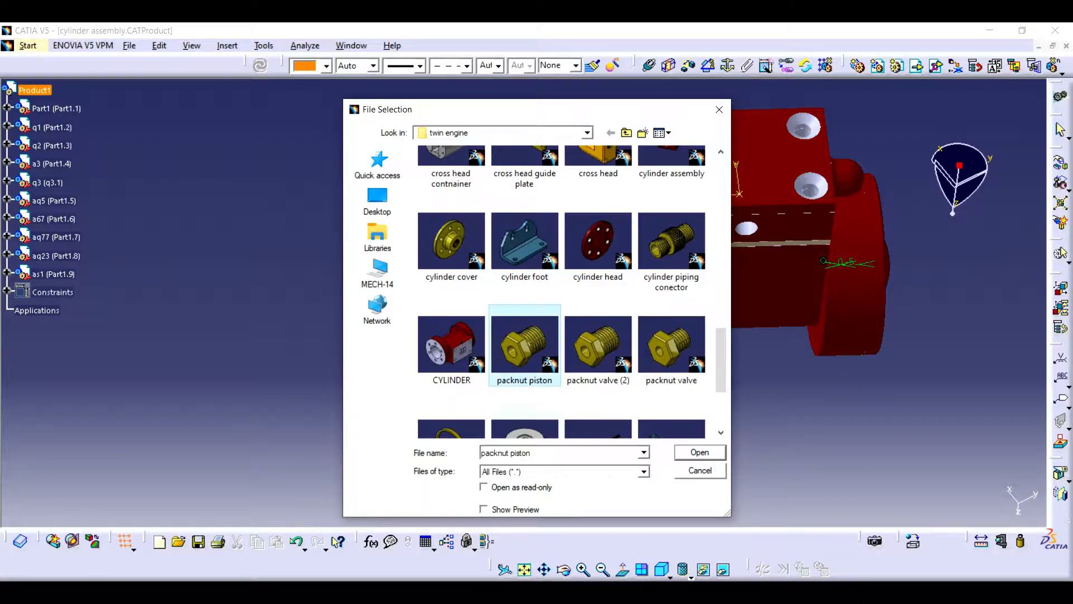
click(671, 345)
click(524, 345)
click(700, 452)
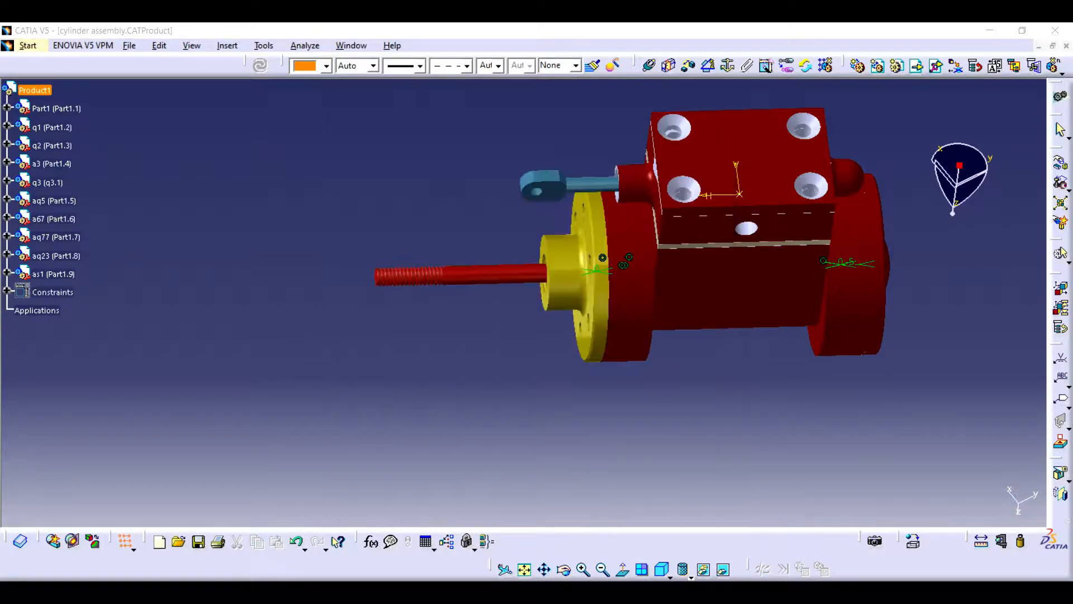
- Resolve the part number conflict by renaming the packnut piston part to asd1
click(941, 266)
text(asd1)
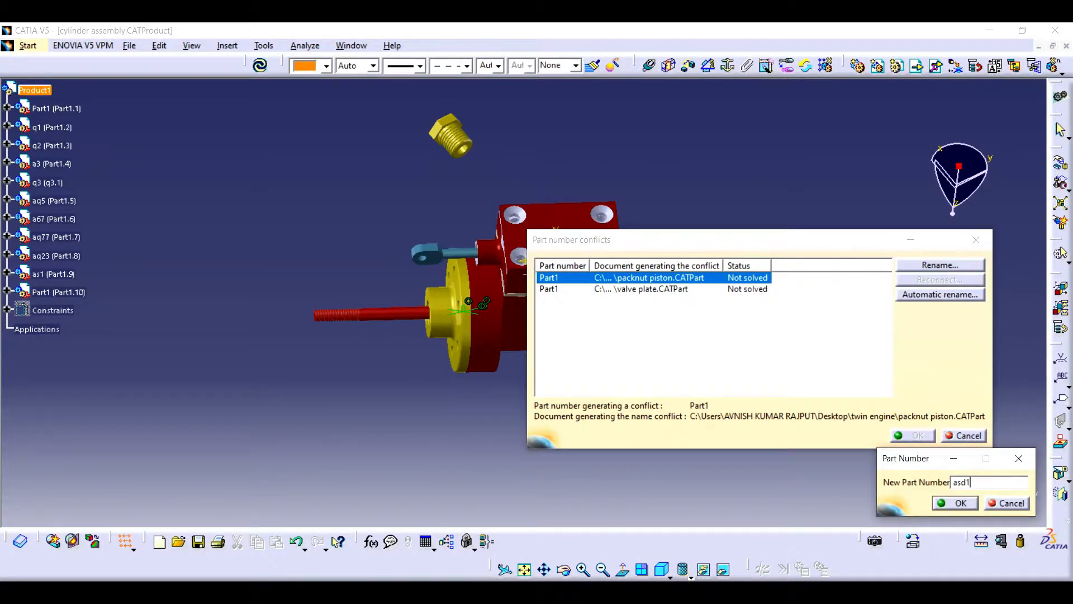
key(Return)
key(Return)
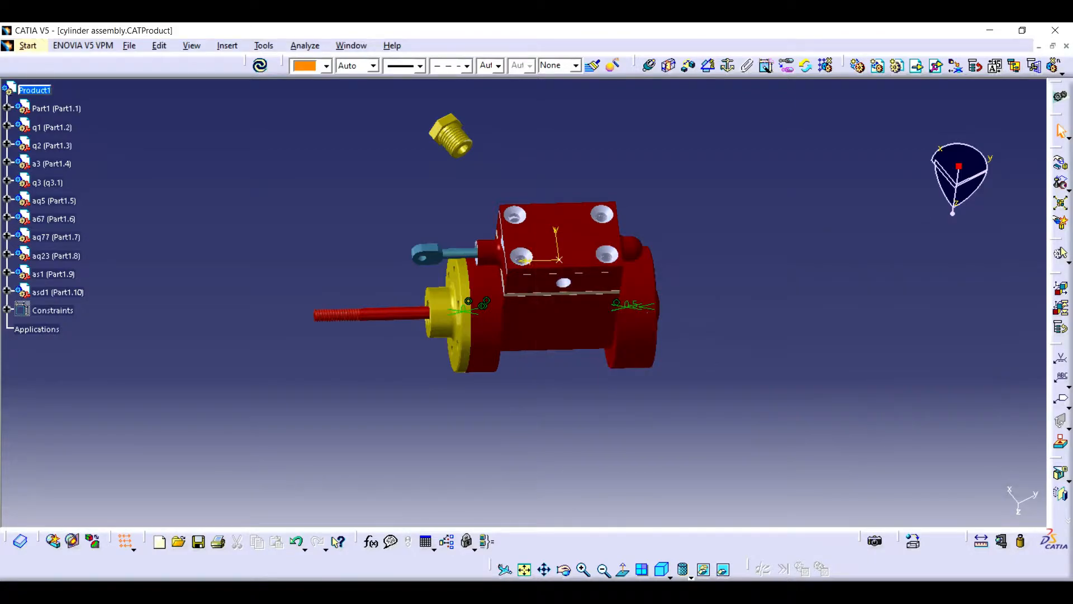
- Add a coincidence constraint between the yellow cylinder cover's axis and the piston packnut's axis, and update the assembly
click(583, 570)
click(583, 569)
click(583, 569)
click(583, 569)
click(544, 570)
drag(565, 347, 632, 390)
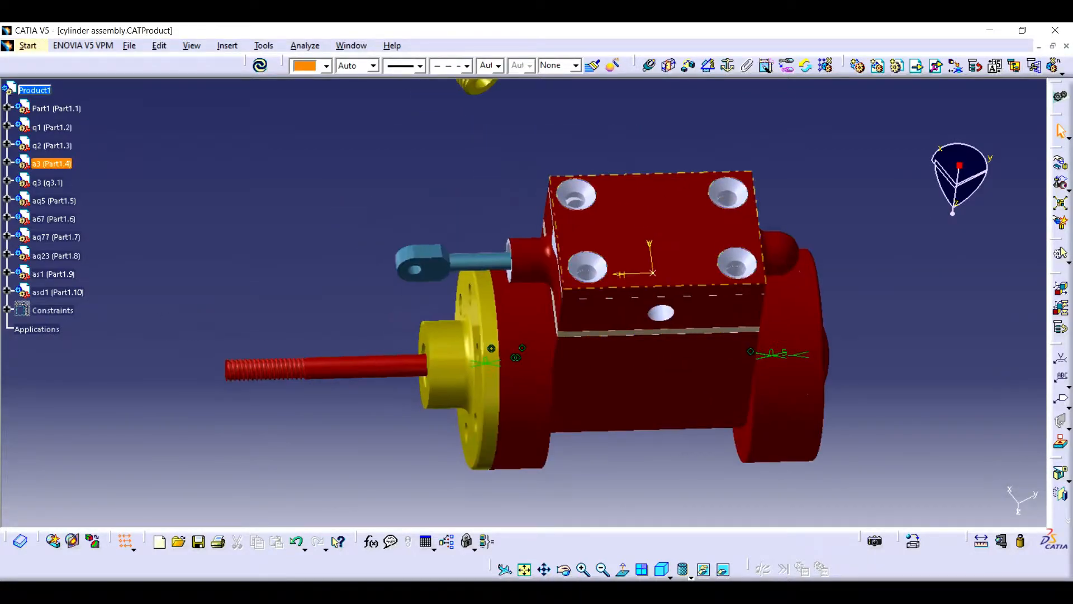
click(651, 65)
click(746, 203)
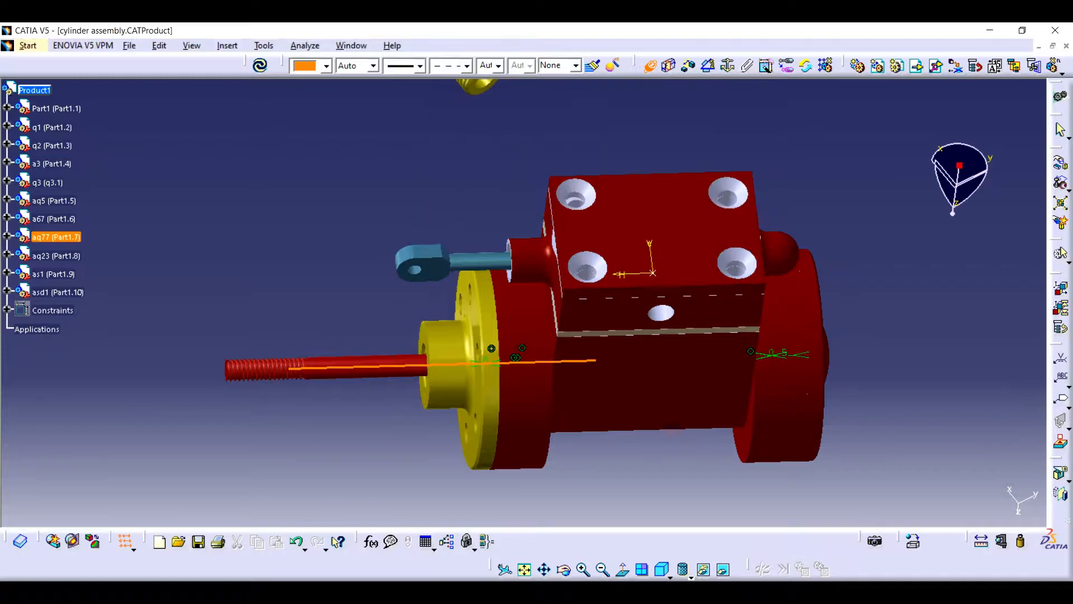
middle_drag(452, 335, 487, 509)
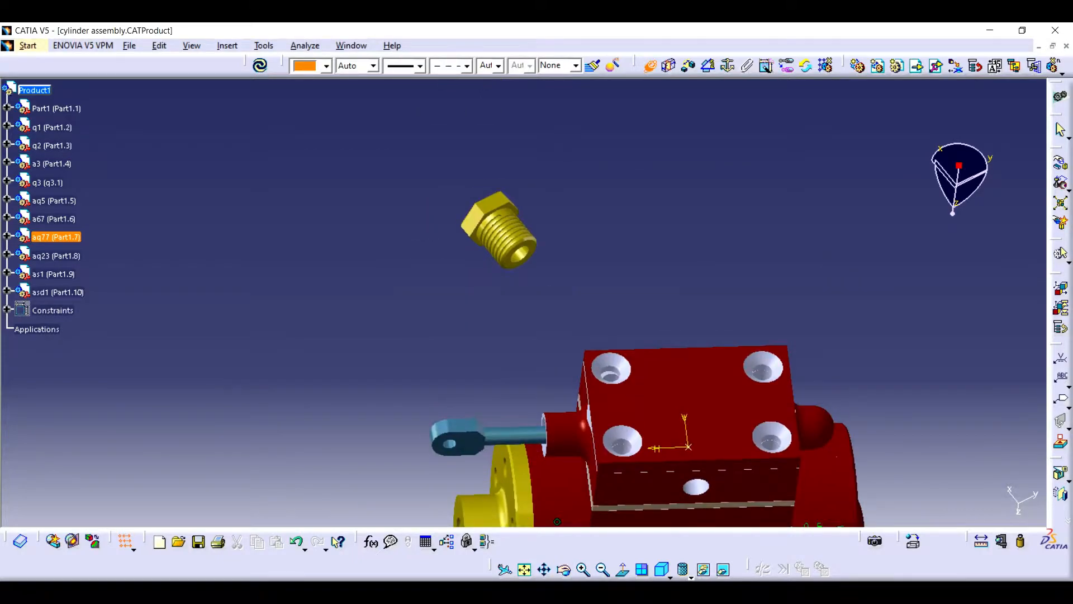
click(583, 569)
click(583, 569)
click(583, 569)
click(488, 191)
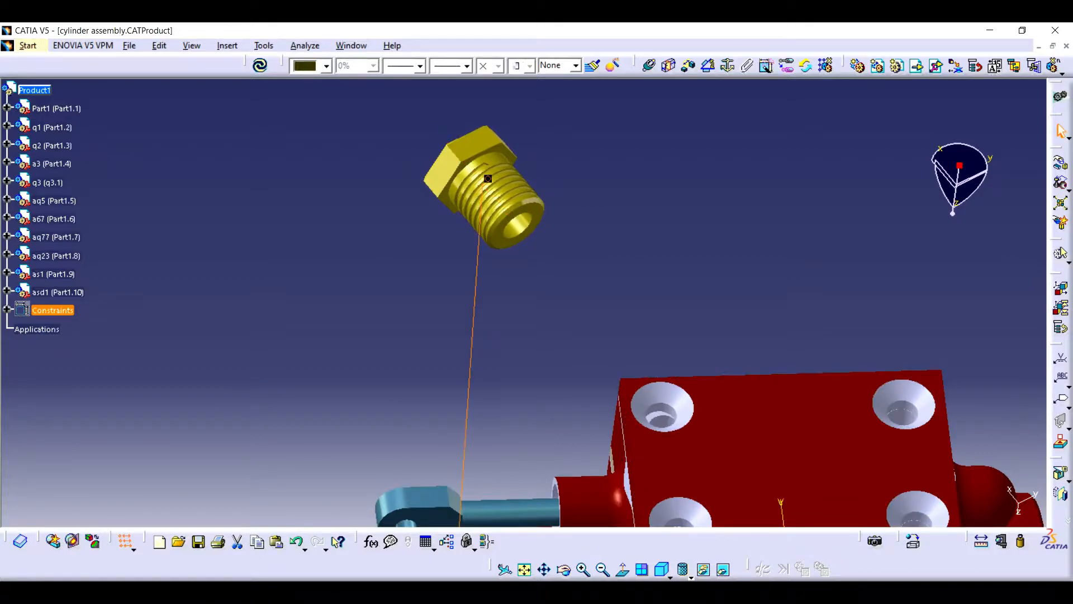
key(ctrl+u)
- Move the piston packnut along the rod axis with the compass so it sits outside the yellow cover
middle_drag(749, 486, 810, 116)
drag(960, 166, 251, 314)
click(341, 386)
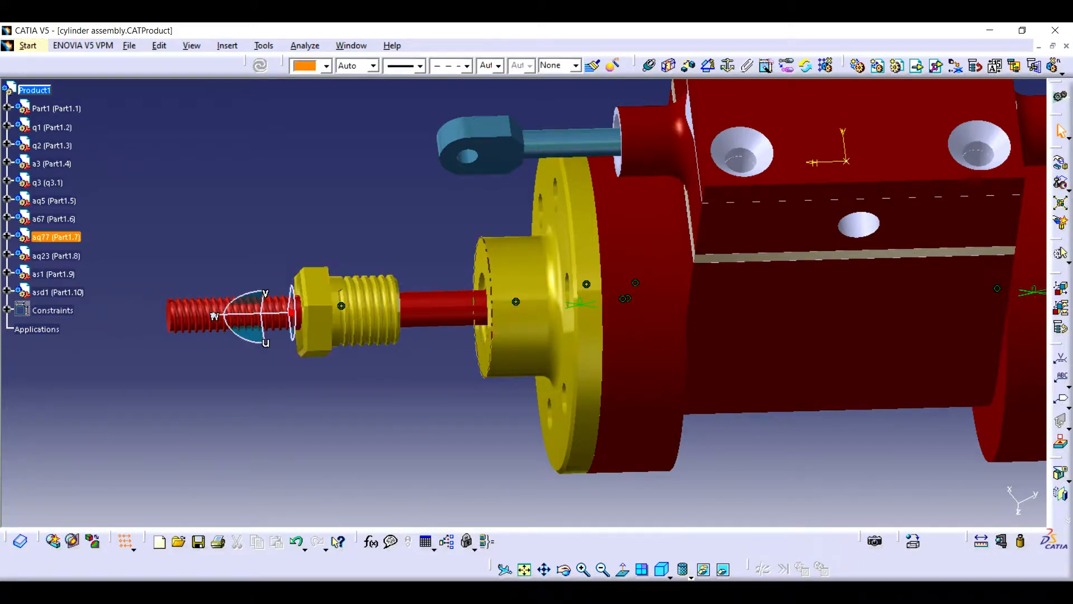
- Add an offset constraint of 0 between the yellow cover's front face and the packnut head's underside, and update the assembly
click(483, 357)
click(690, 66)
click(749, 203)
click(565, 569)
drag(570, 324, 386, 315)
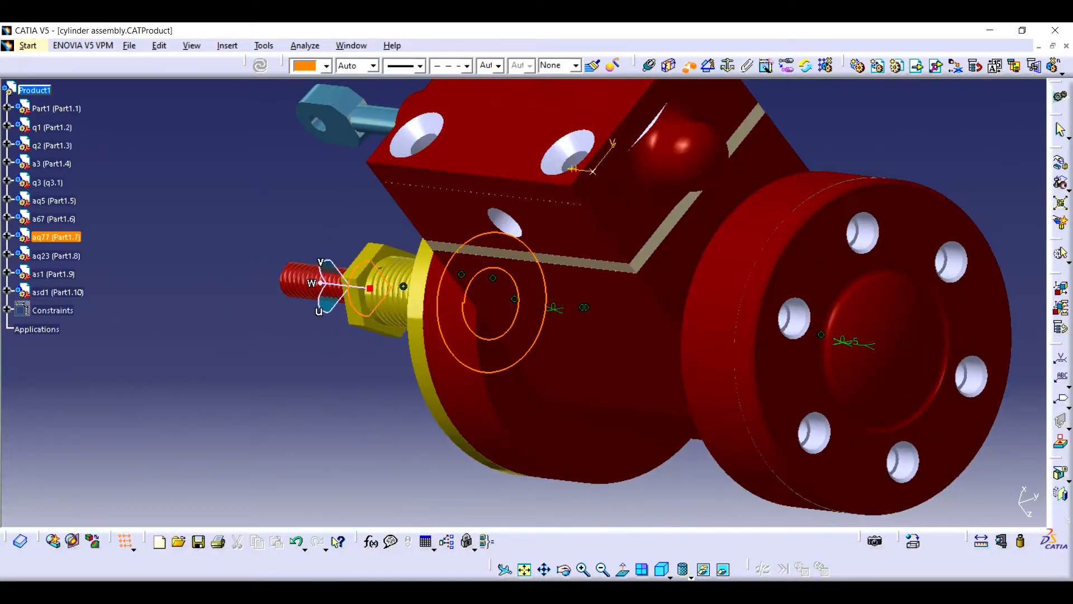
click(382, 328)
text(0)
key(Return)
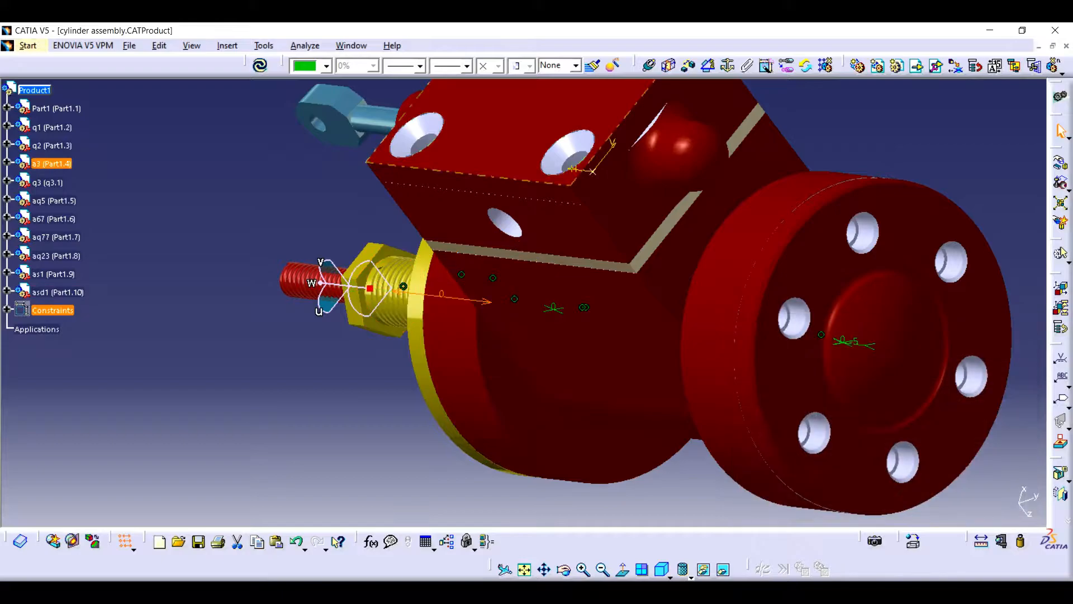
key(ctrl+u)
click(564, 569)
drag(458, 324, 604, 396)
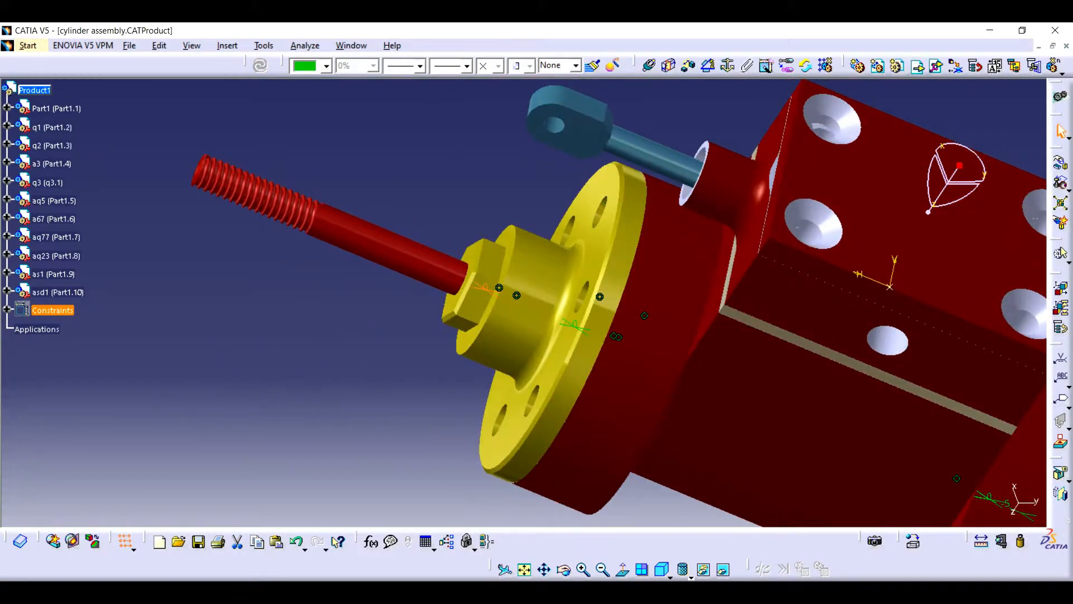
- Insert the existing part packnut valve from the twin engine folder into Product1
click(918, 67)
scroll(562, 292, down, 4)
scroll(562, 292, down, 1)
scroll(562, 292, up, 1)
scroll(594, 367, down, 2)
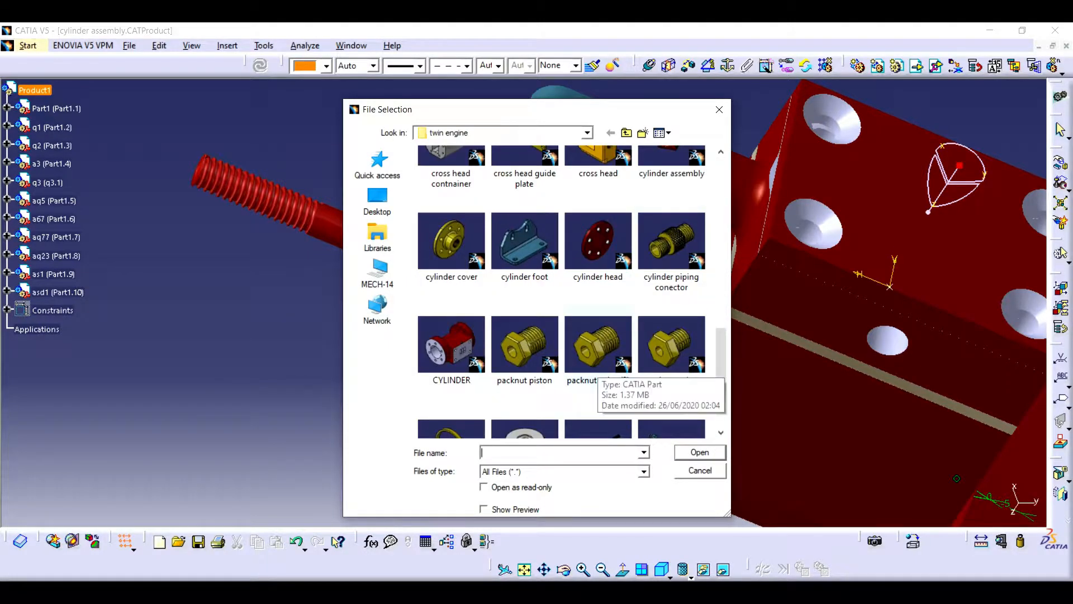
click(668, 353)
click(700, 452)
- Resolve the part number conflict by renaming the packnut valve part to asd23
click(936, 266)
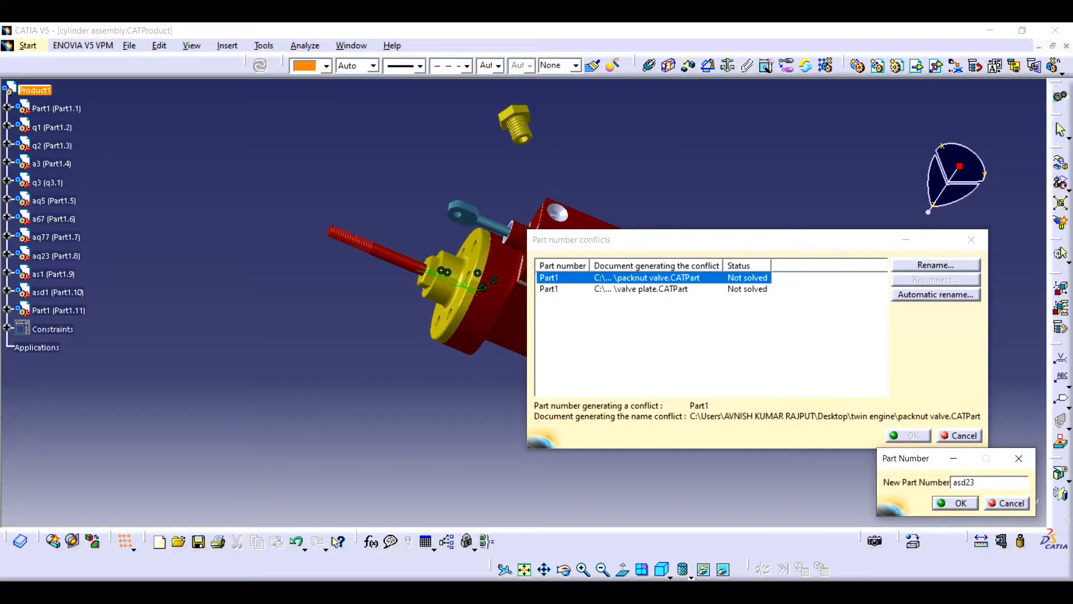
key(Return)
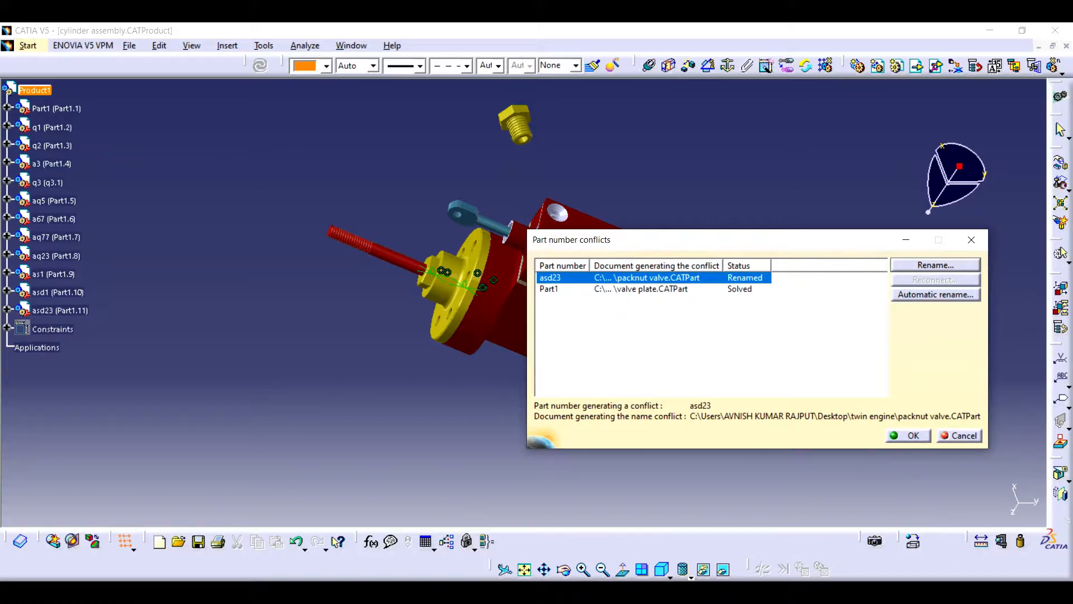
click(909, 436)
- Add a coincidence constraint between the axis of valve part aq5 and the valve packnut's axis, and update the assembly
click(583, 570)
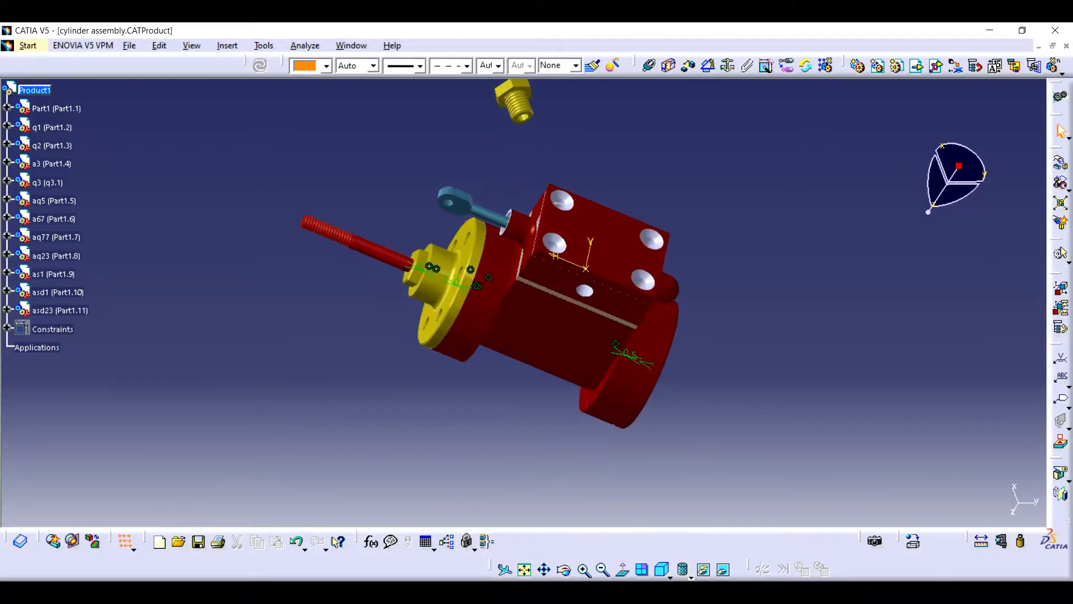
click(584, 570)
click(583, 570)
click(545, 570)
drag(538, 313, 537, 411)
click(650, 65)
click(748, 203)
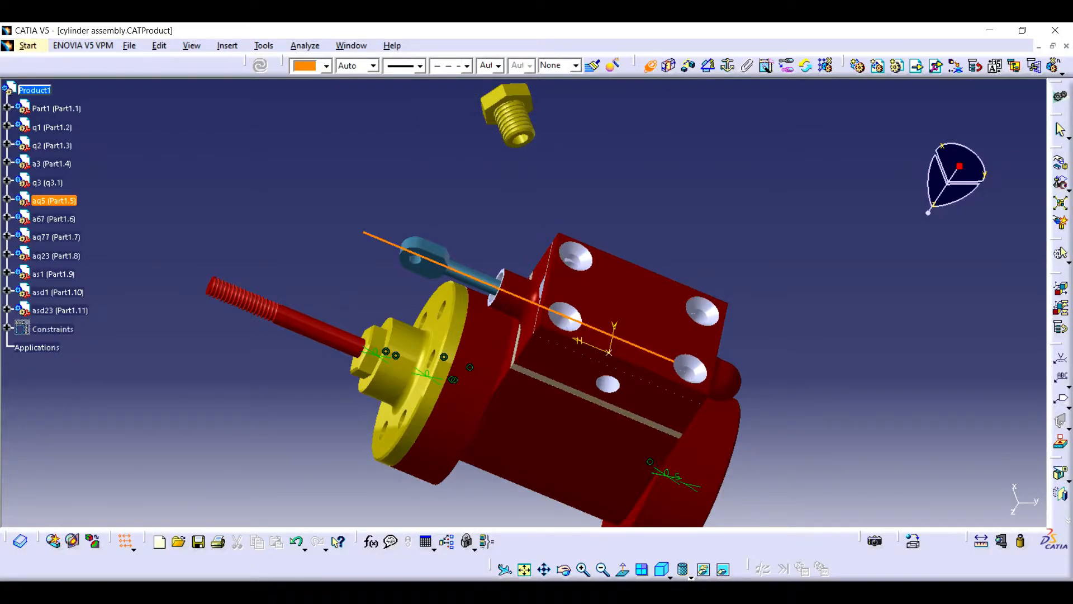
click(584, 570)
click(584, 570)
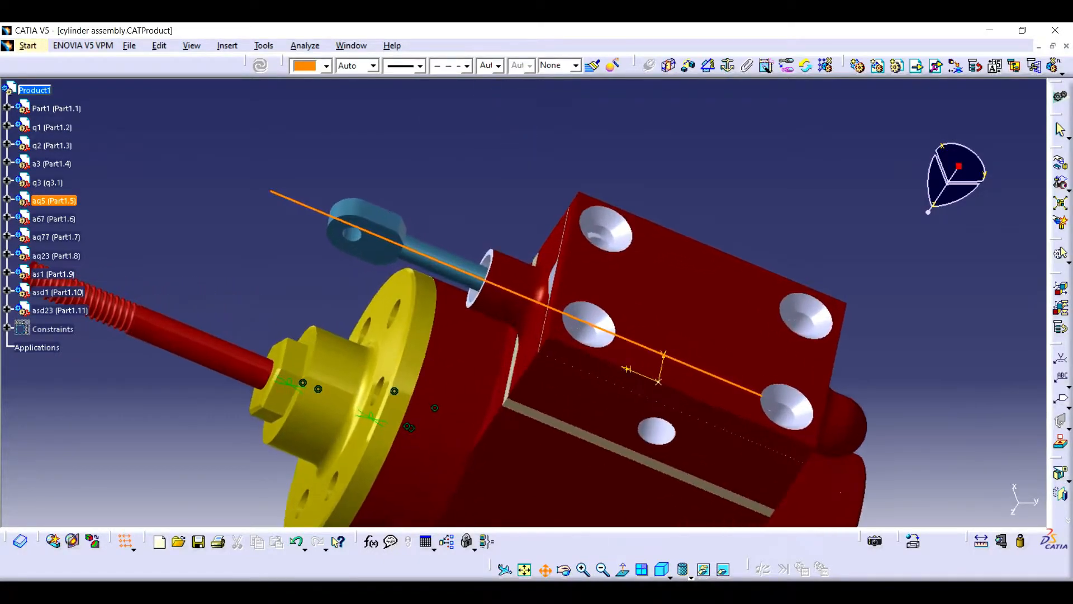
click(545, 570)
drag(525, 184, 526, 455)
click(513, 278)
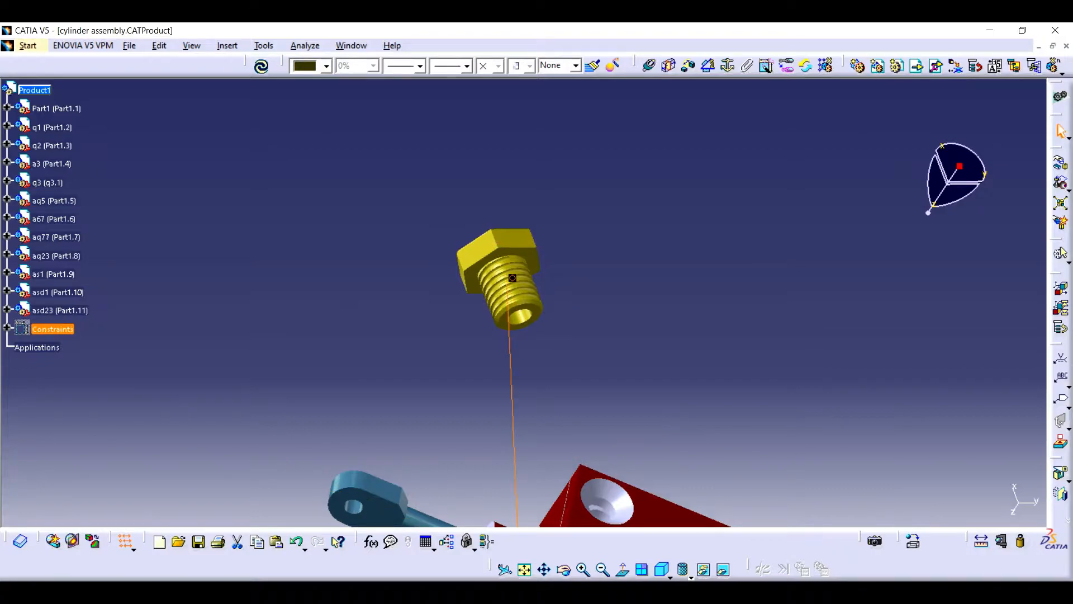
key(ctrl+u)
click(584, 570)
click(584, 569)
click(544, 570)
drag(526, 506, 590, 113)
middle_drag(582, 486, 508, 346)
click(457, 247)
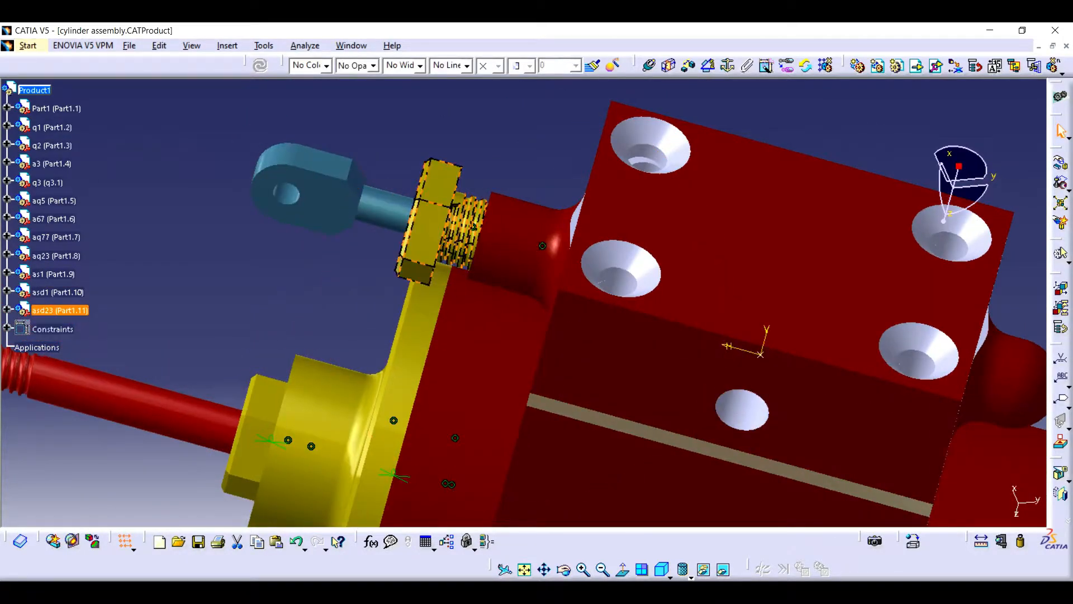
click(917, 66)
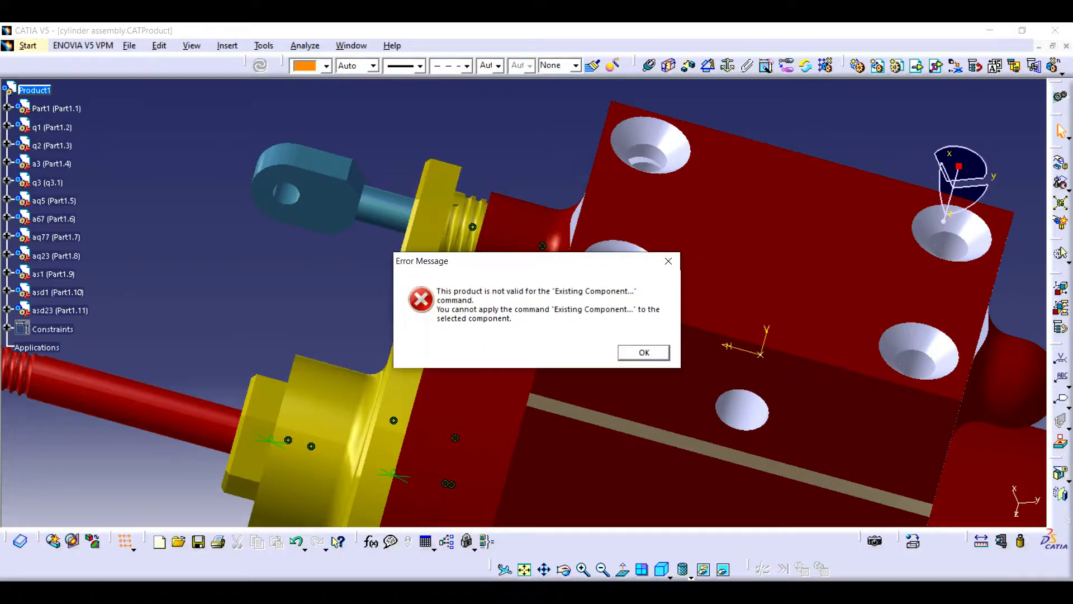
click(667, 262)
- Switch to the separate packnut valve (2) part window and close it without saving changes
click(918, 598)
right_click(959, 528)
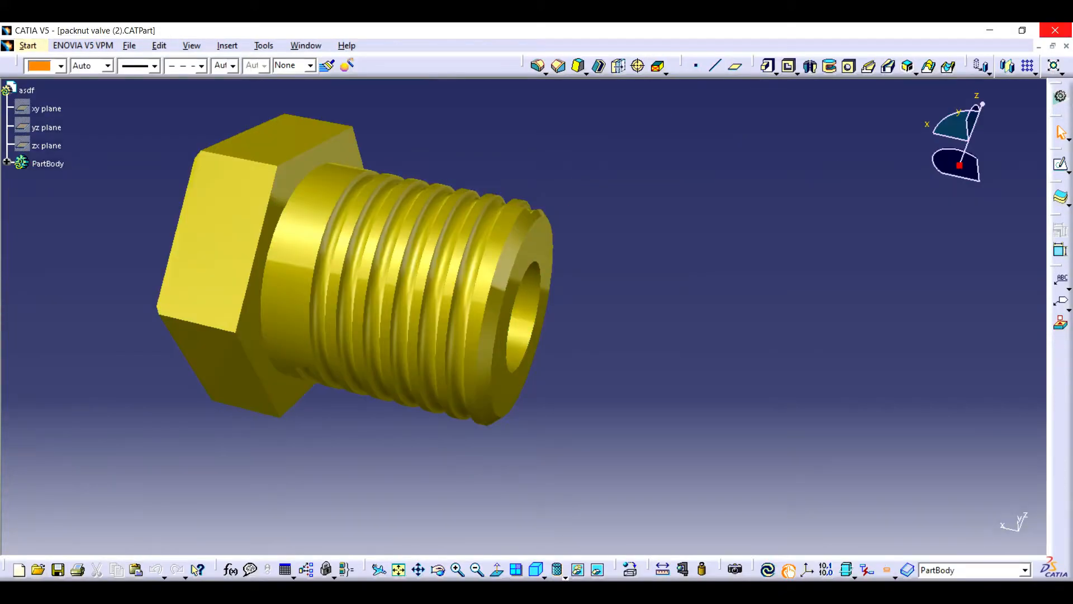
click(1055, 30)
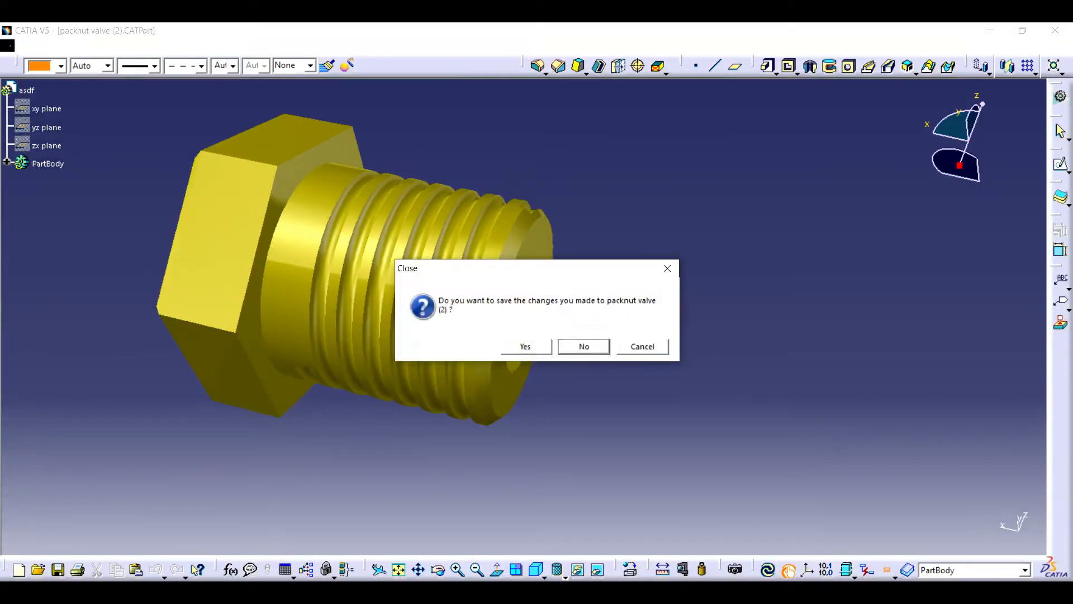
click(582, 345)
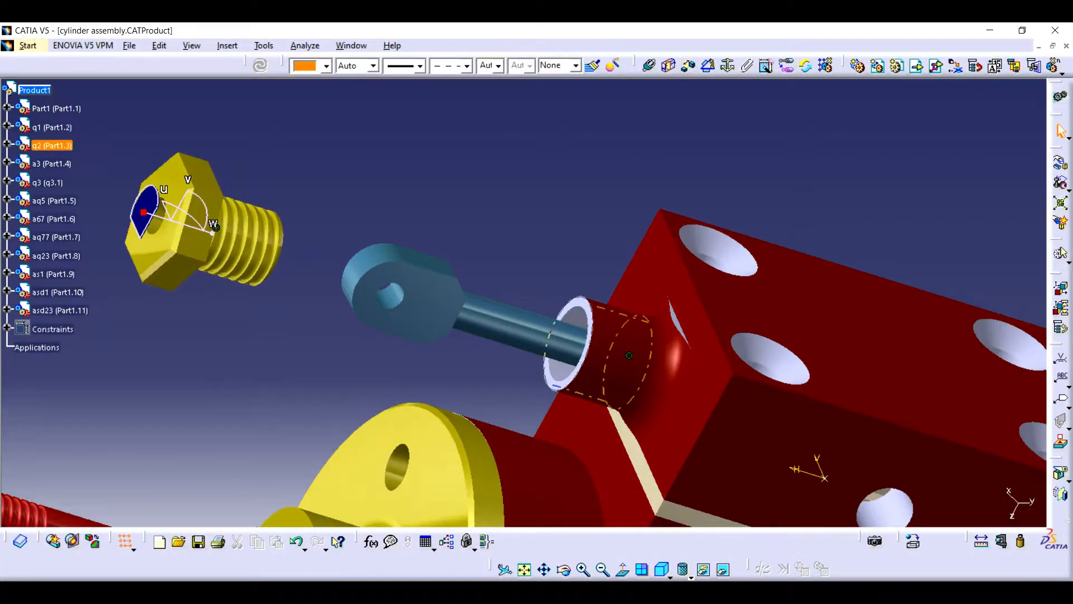
- Add an offset constraint of 0 between the valve boss's end face and the valve packnut head's underside, and update the assembly
click(588, 312)
click(689, 66)
click(748, 203)
middle_drag(358, 319, 523, 322)
click(169, 334)
text(0)
key(Return)
click(260, 66)
- Measure the radius of the red cylindrical valve boss next to the valve packnut
click(603, 570)
click(603, 569)
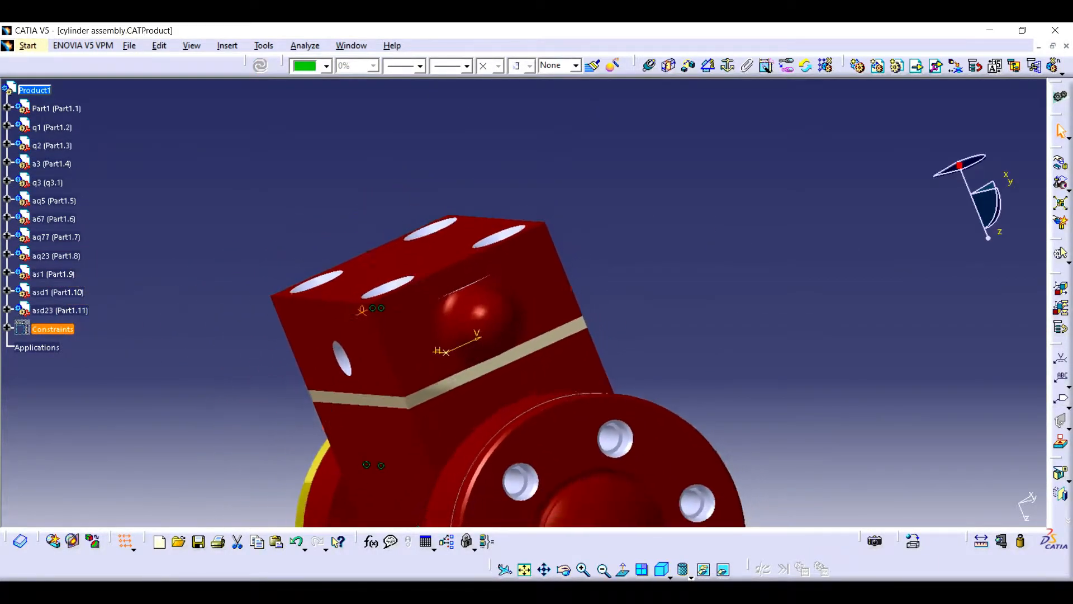
click(603, 569)
middle_drag(366, 296, 465, 340)
drag(466, 340, 593, 358)
click(583, 569)
click(583, 569)
click(545, 569)
drag(560, 425, 576, 309)
click(583, 569)
click(1002, 541)
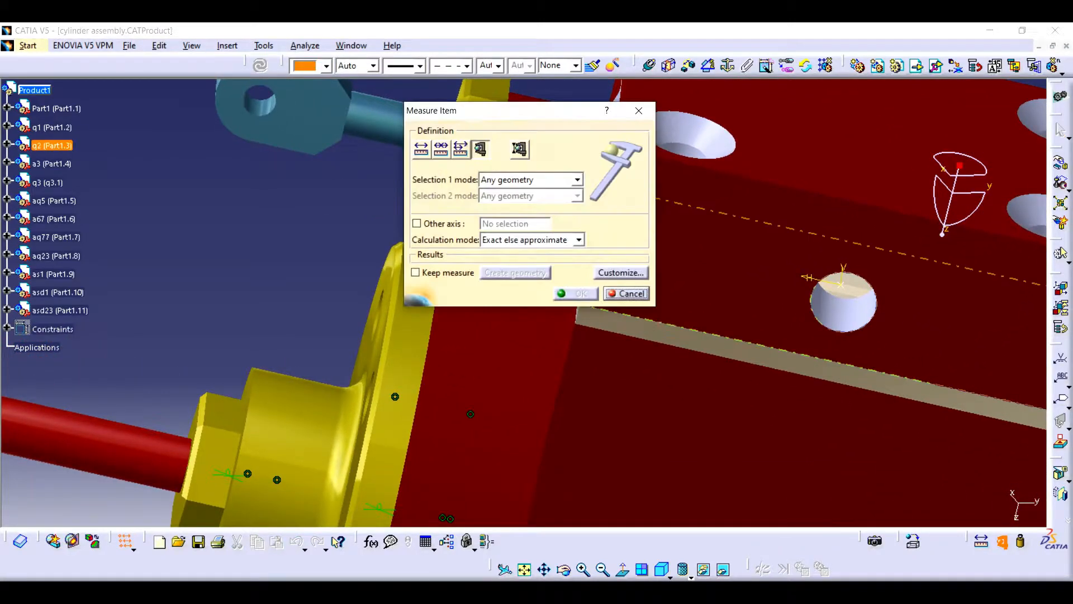
drag(503, 110, 521, 247)
click(529, 153)
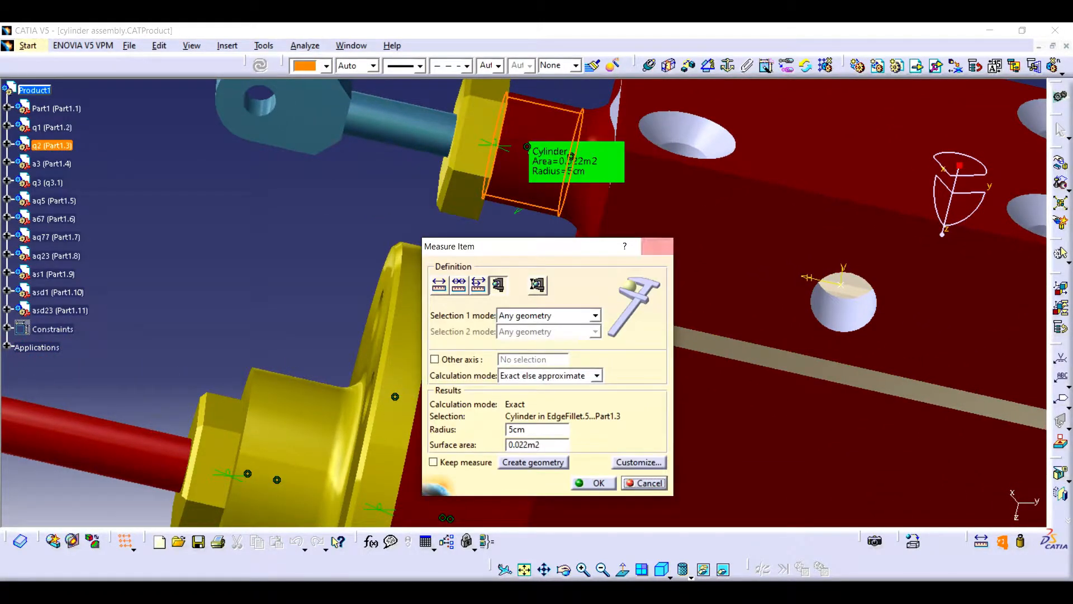
click(657, 247)
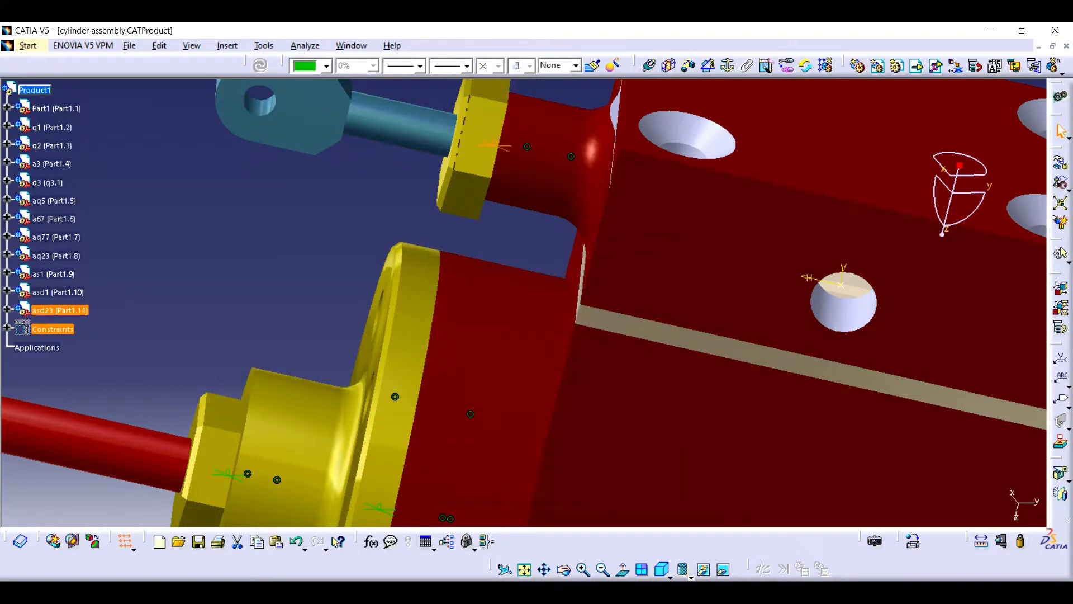
- Open Sketch.1 under Pad.1 of the valve packnut part asd23 for editing
click(481, 137)
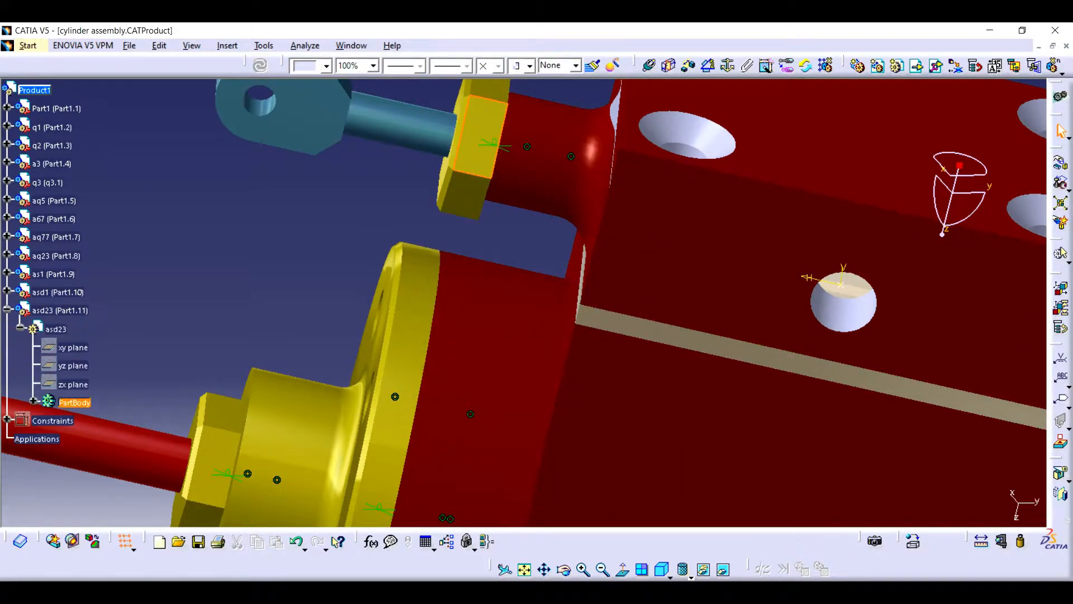
click(33, 401)
click(59, 329)
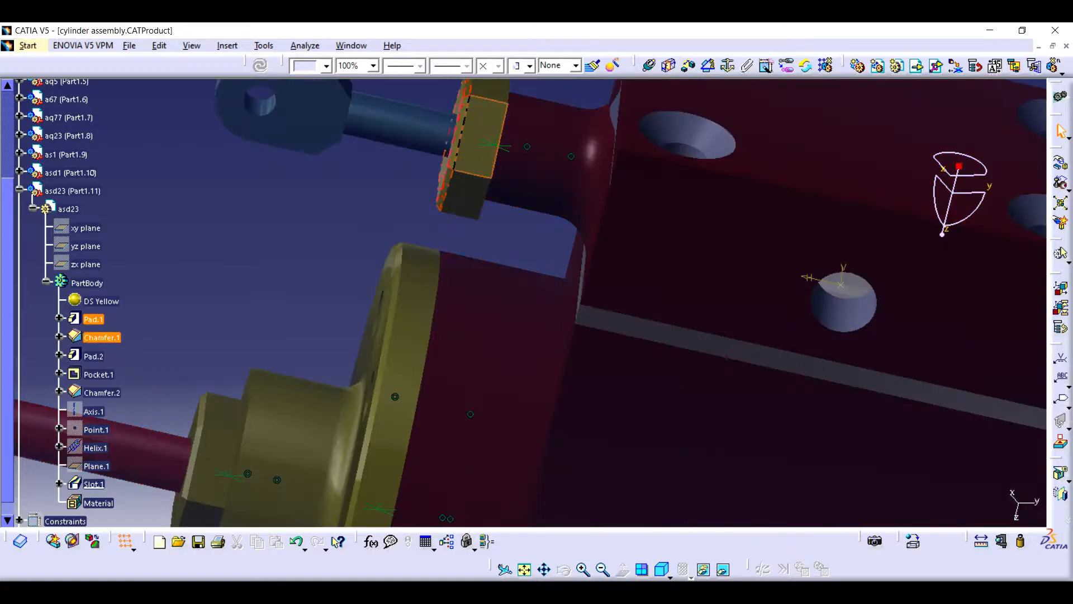
click(60, 319)
double_click(112, 337)
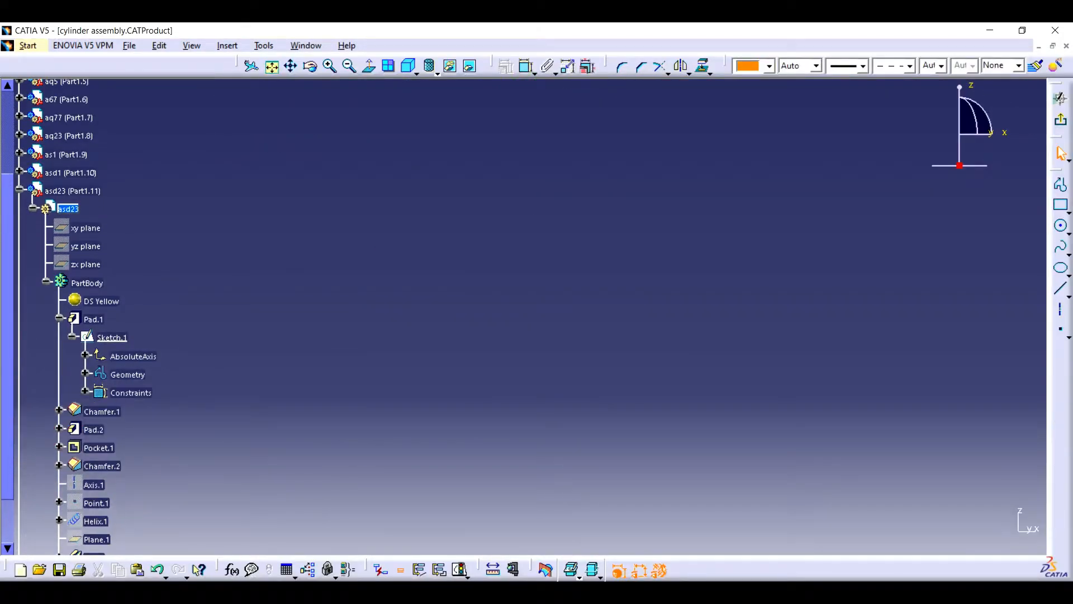
- Set the hexagon's across-flats dimension in the packnut head sketch to 9 cm and exit the sketch
click(272, 66)
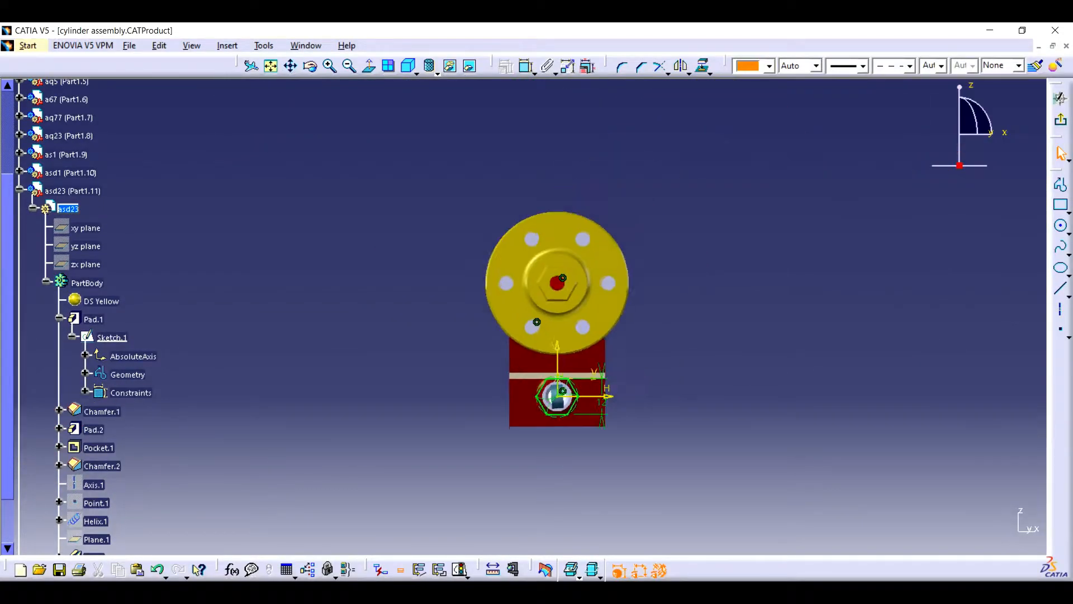
double_click(597, 495)
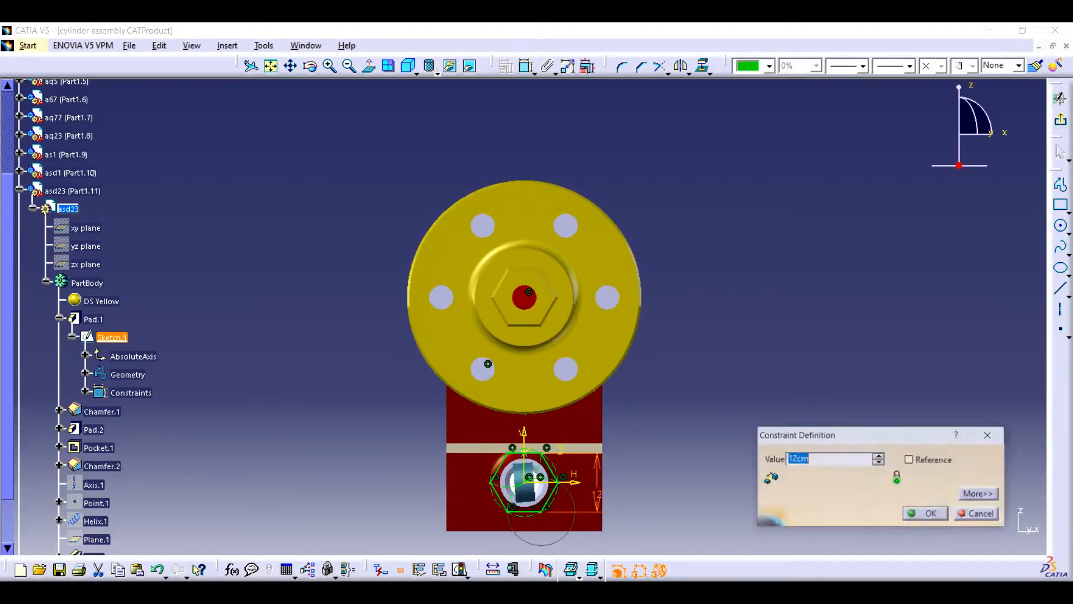
click(926, 514)
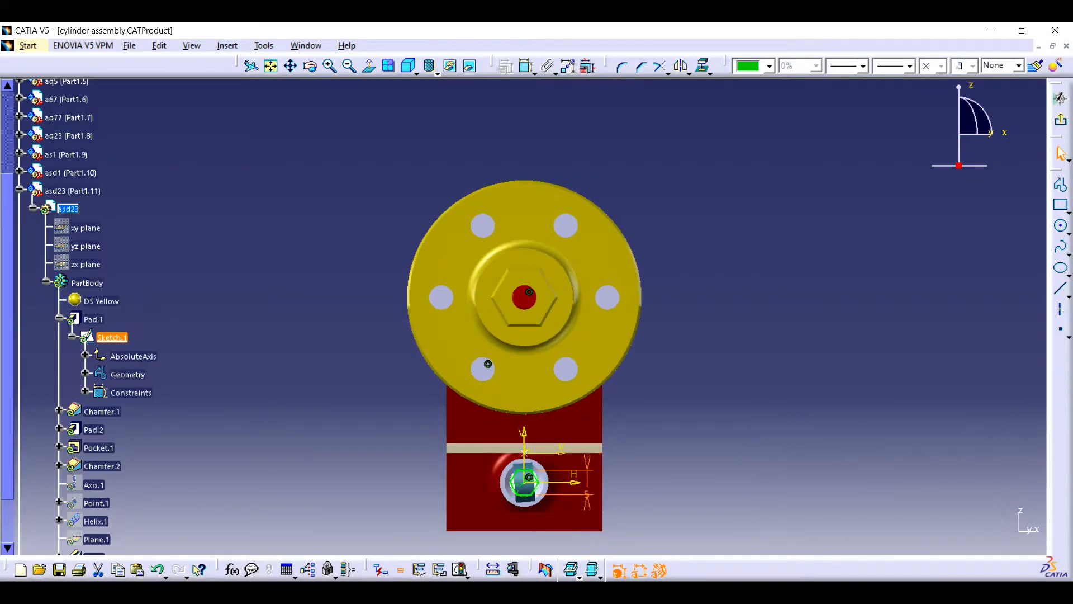
double_click(587, 495)
text(4)
key(Return)
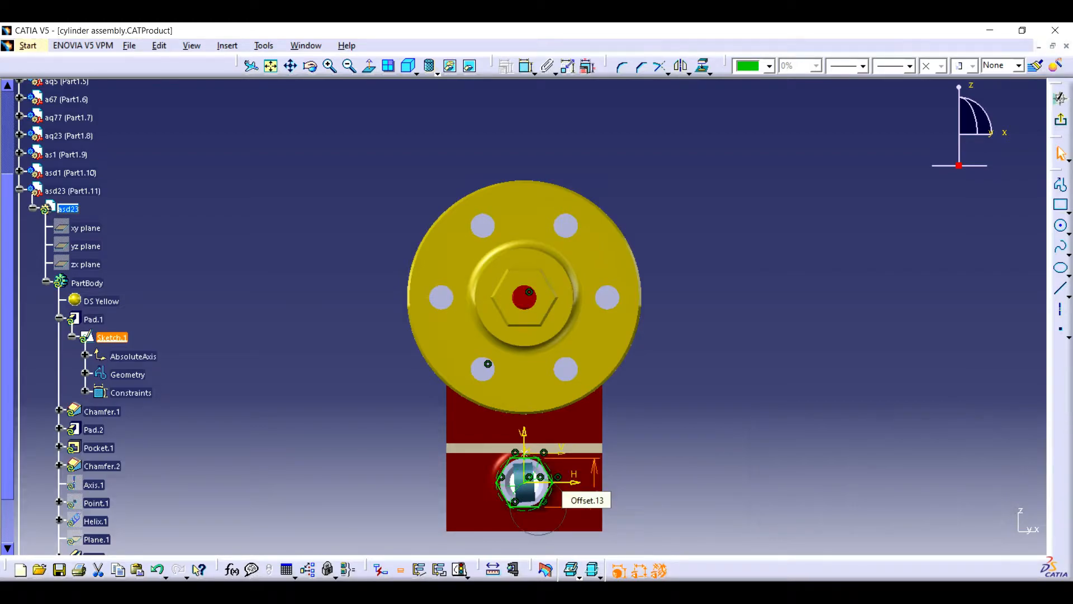
double_click(593, 495)
text(9)
key(Return)
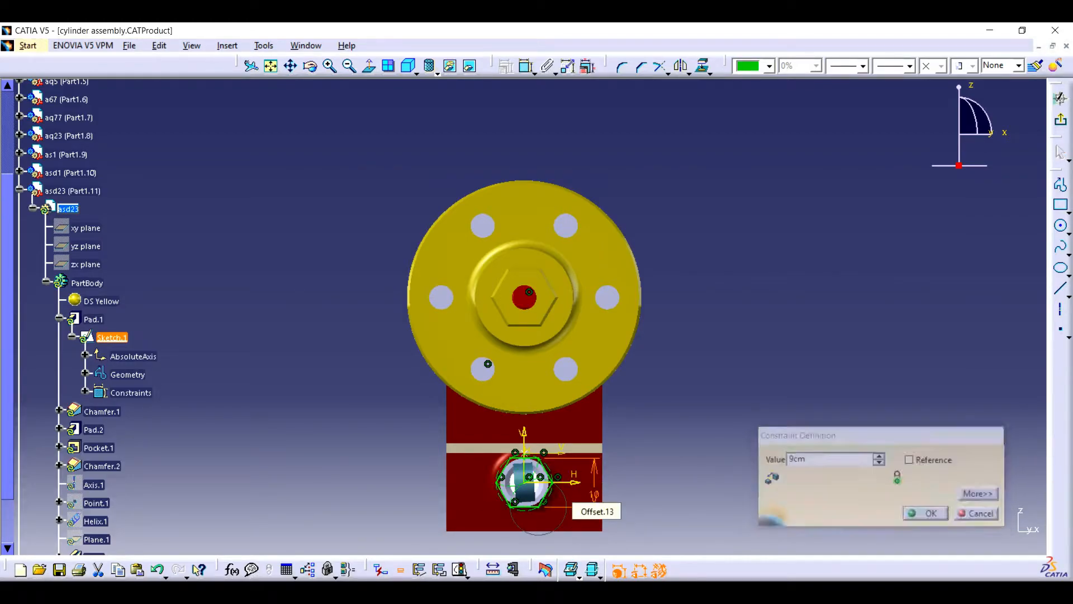
click(1061, 120)
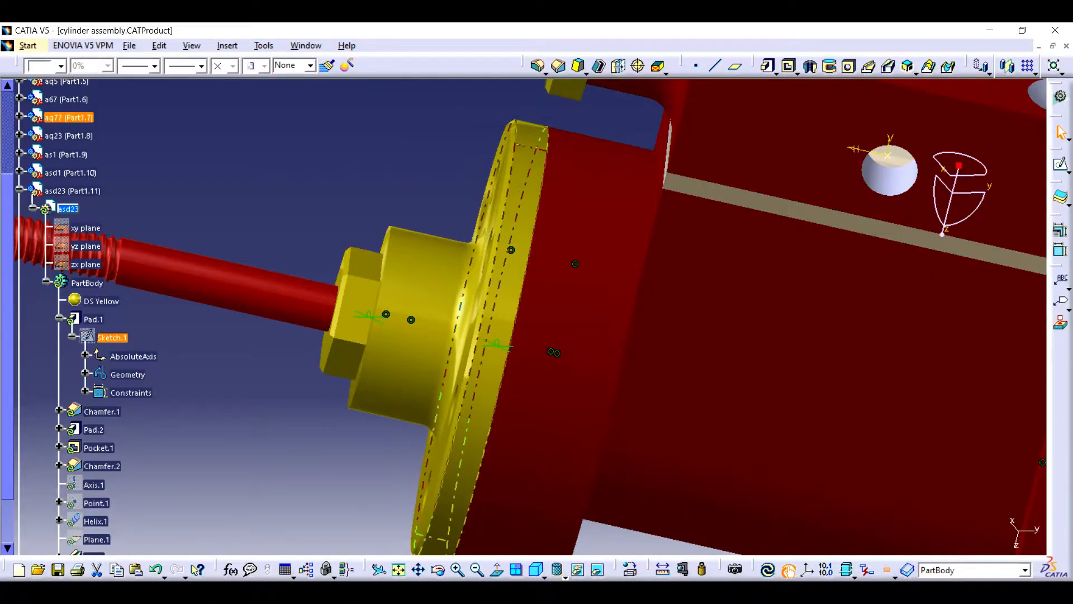
- Update the valve packnut part asd23 and make Product1 the active component again
middle_drag(504, 234, 443, 432)
click(769, 569)
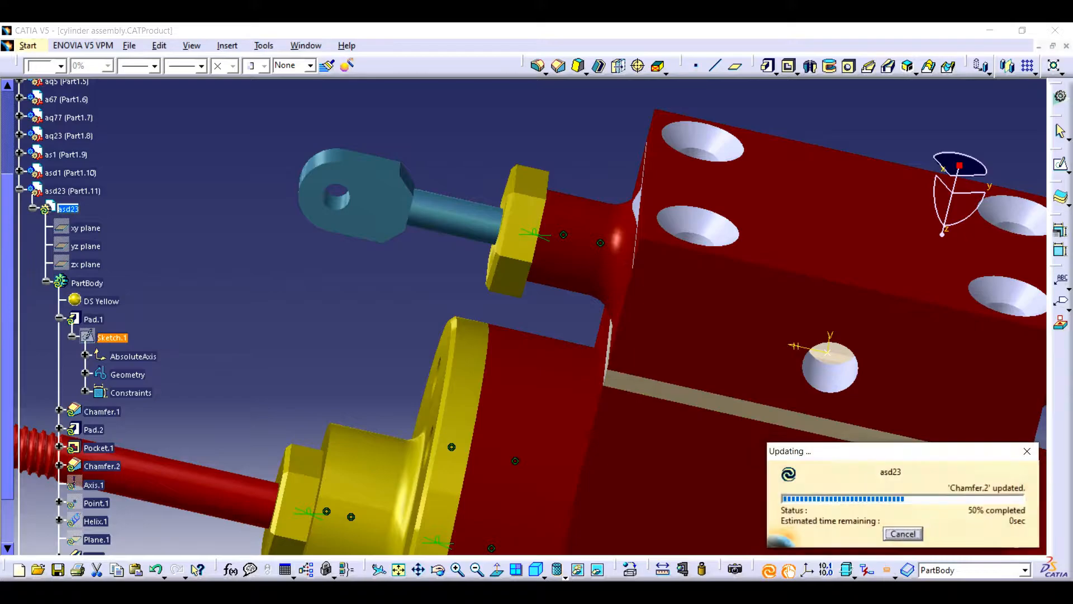
middle_drag(661, 324, 528, 313)
click(20, 190)
scroll(54, 101, up, 3)
double_click(35, 113)
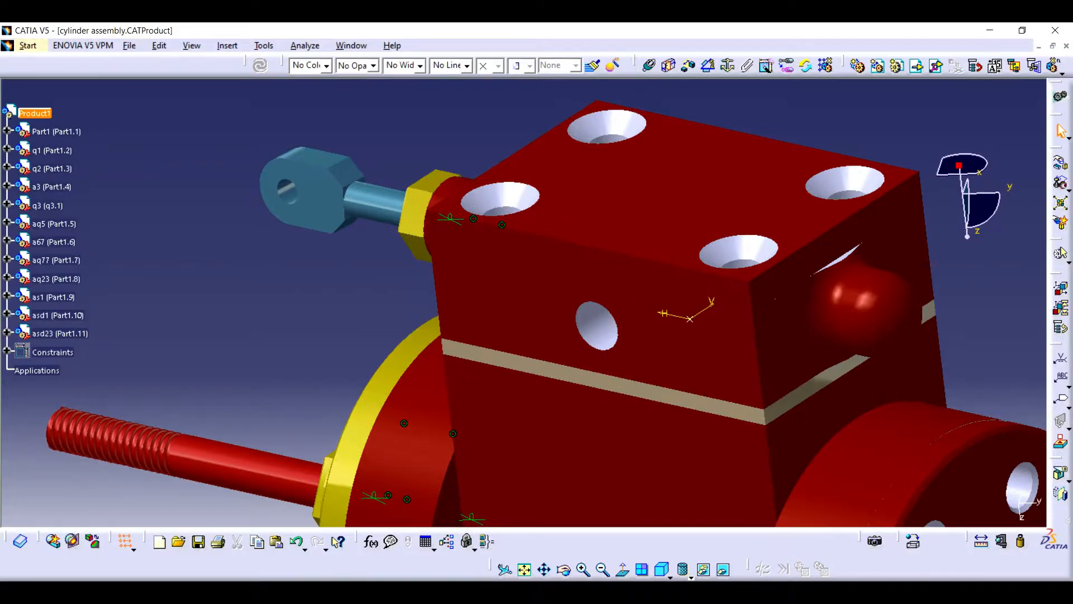
- Fit the whole cylinder assembly in view and save it
click(524, 570)
middle_drag(512, 369, 537, 330)
key(ctrl+s)
key(Return)
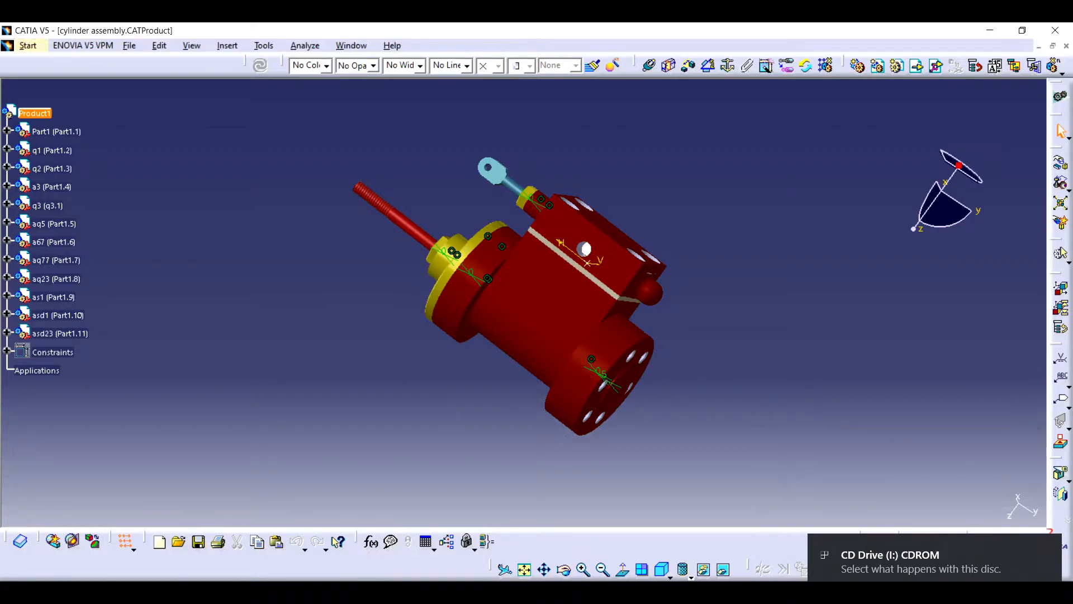
click(919, 592)
right_click(952, 535)
click(916, 470)
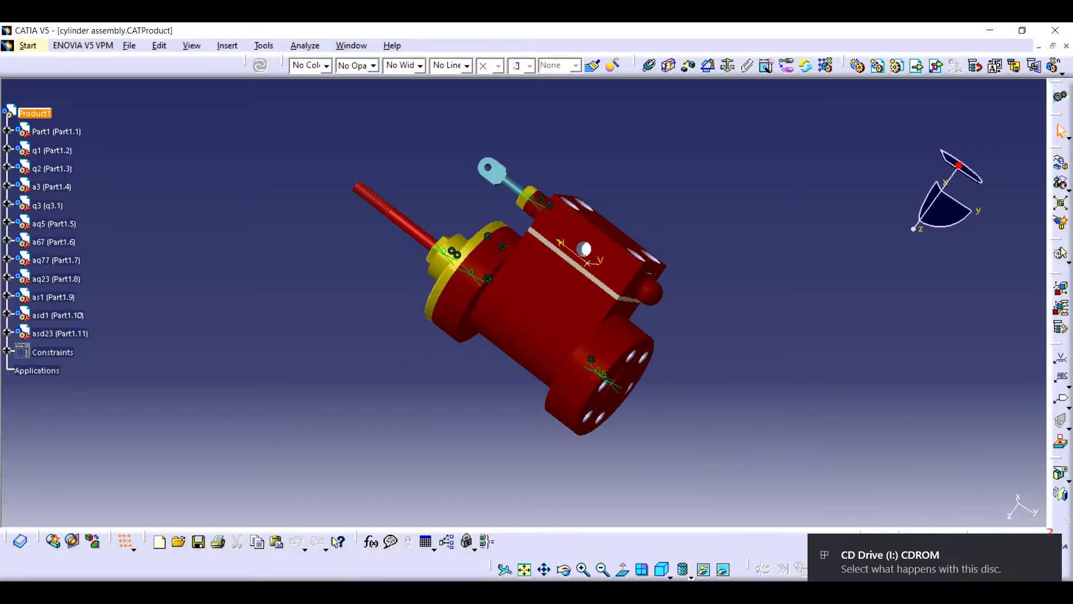
- Insert the existing part cylinder foot from the twin engine folder into Product1
click(917, 66)
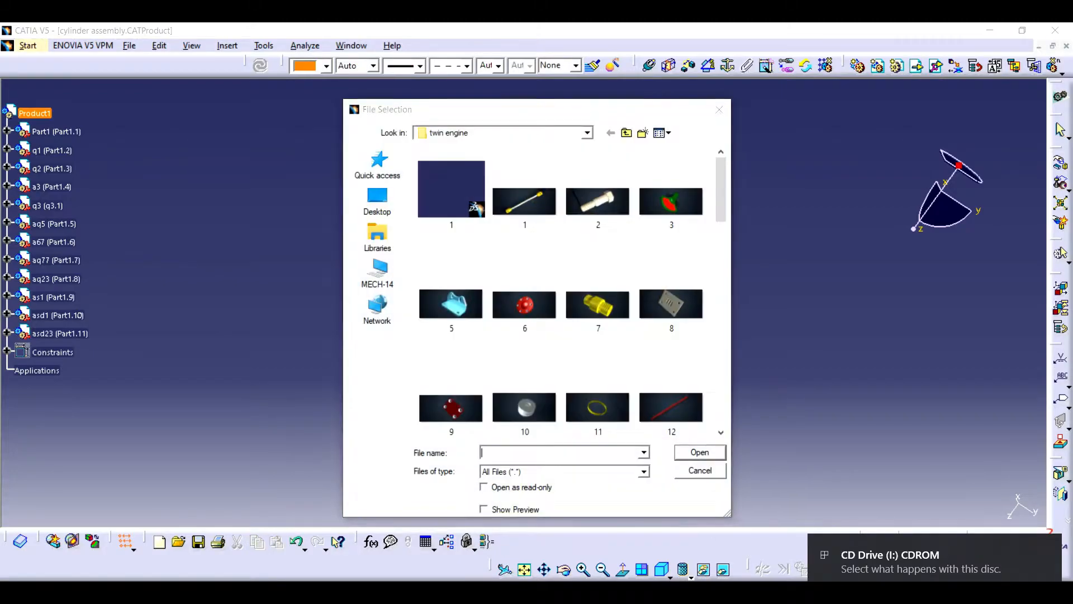
click(525, 305)
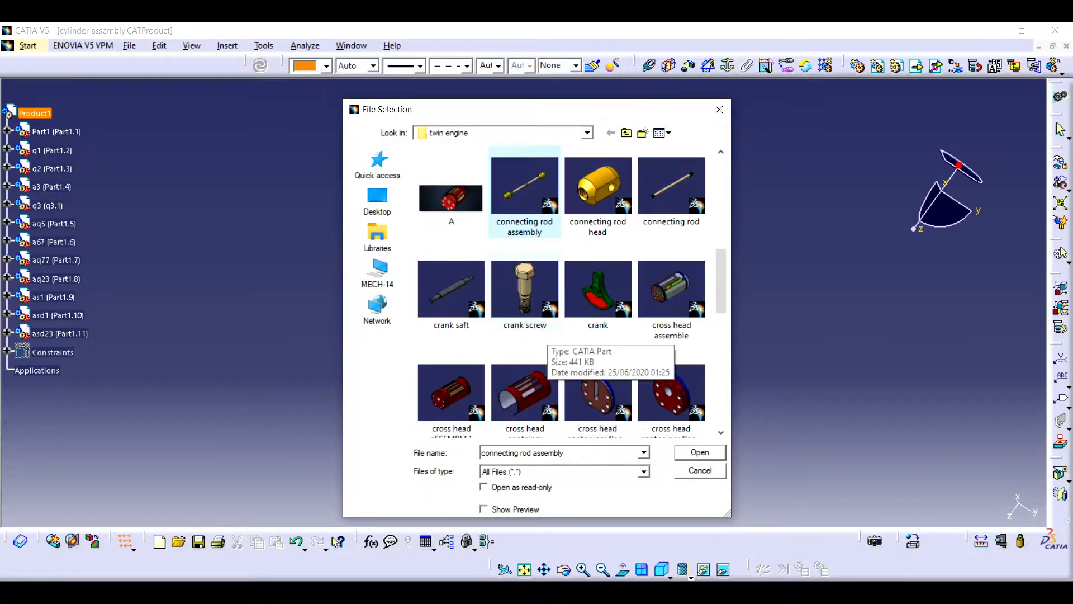
scroll(559, 291, down, 3)
scroll(621, 395, down, 1)
click(525, 292)
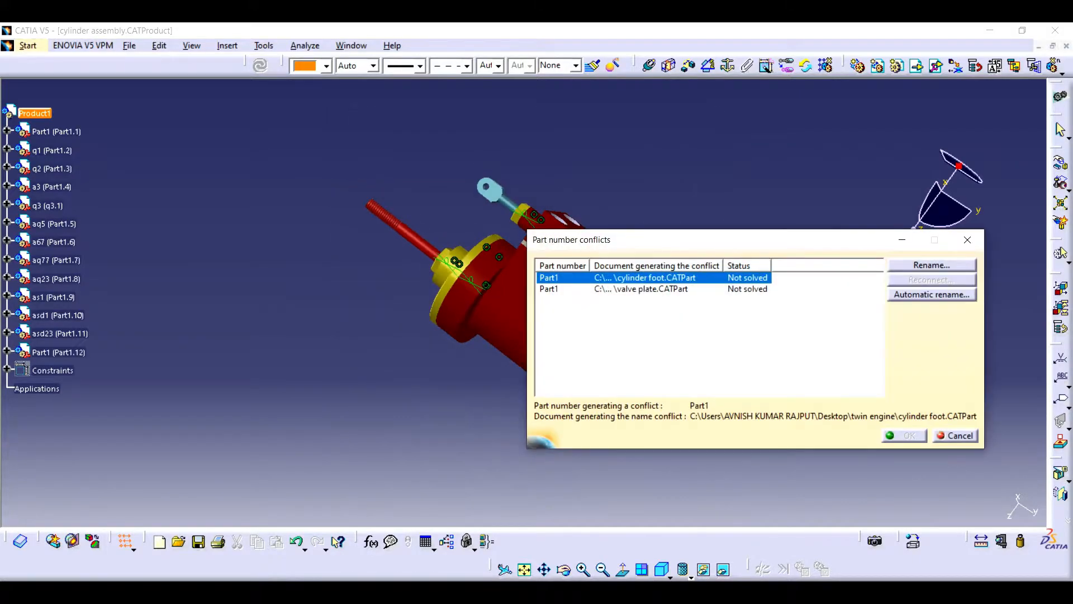
- Resolve the part number conflict by renaming the cylinder foot part to aqw1
click(932, 266)
text(aqw1)
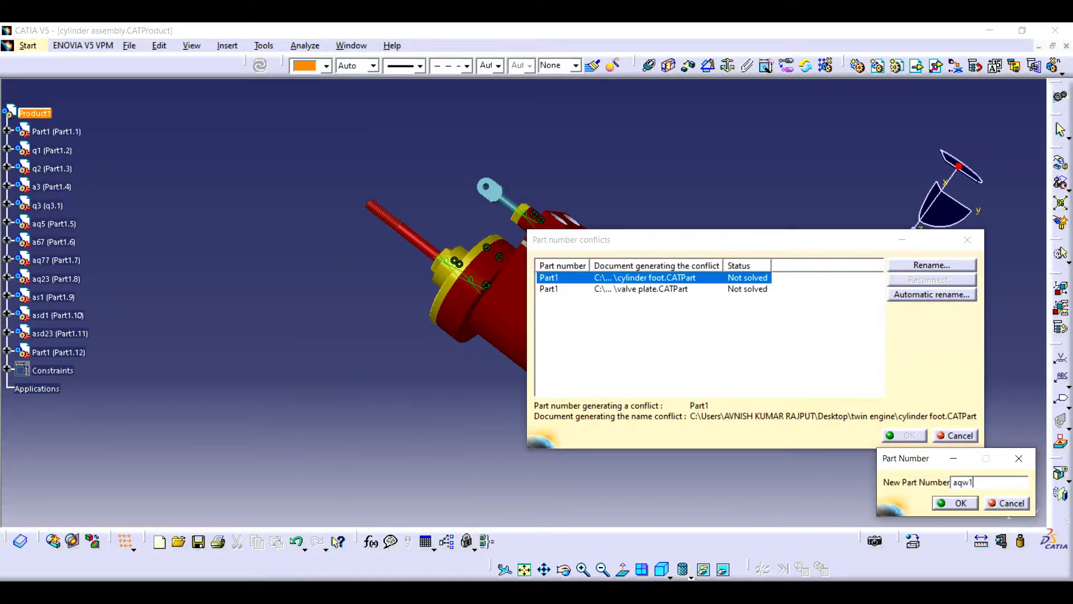
key(Return)
key(Return)
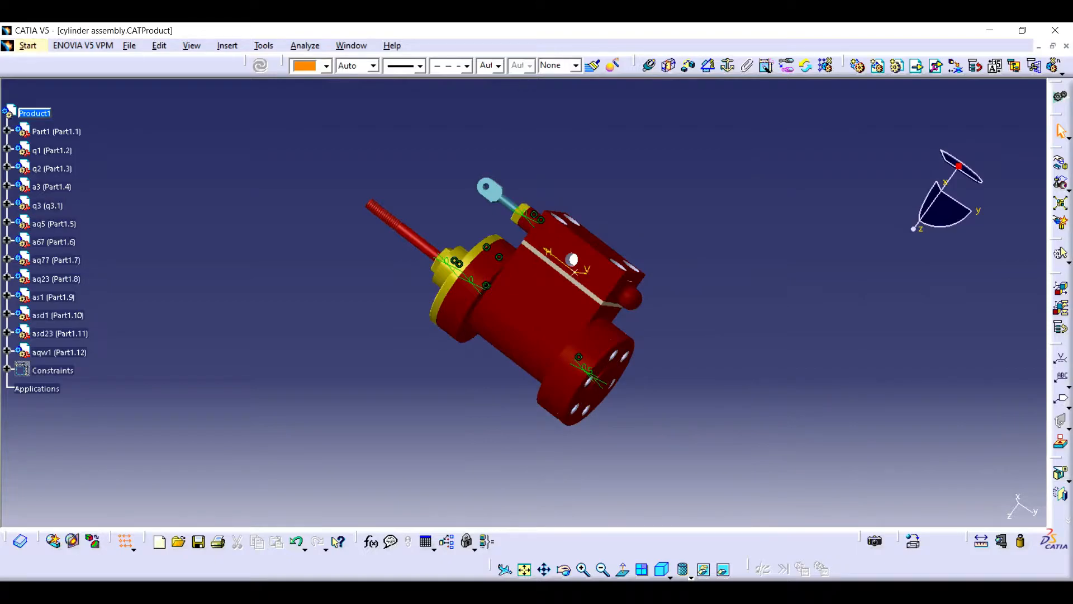
- Move and rotate the cylinder foot with the compass so it stands upright below the cylinder
drag(537, 341, 705, 472)
middle_drag(631, 381, 671, 391)
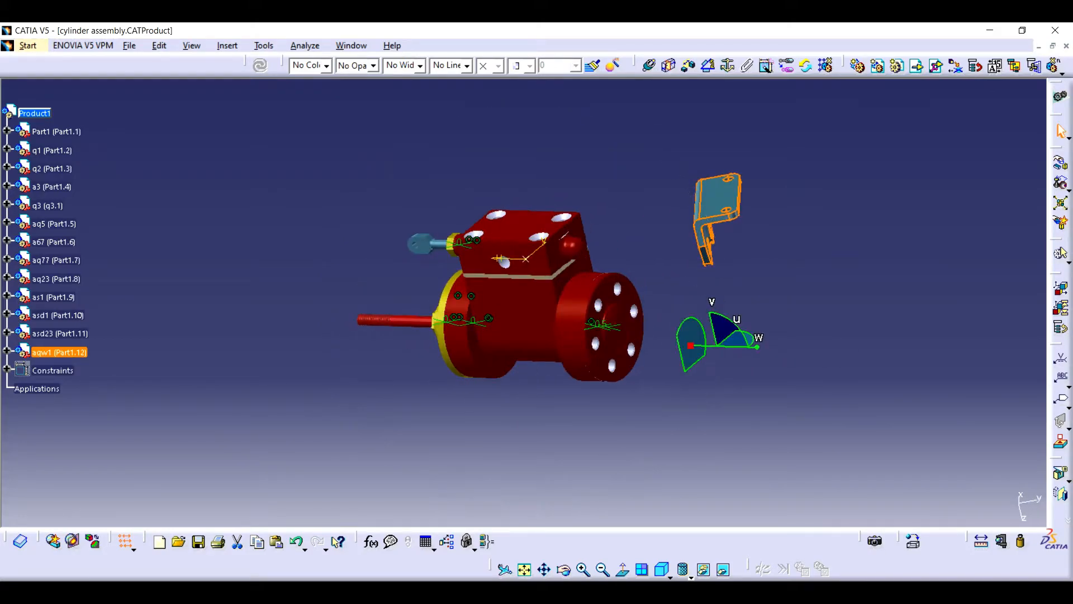
drag(692, 318, 681, 369)
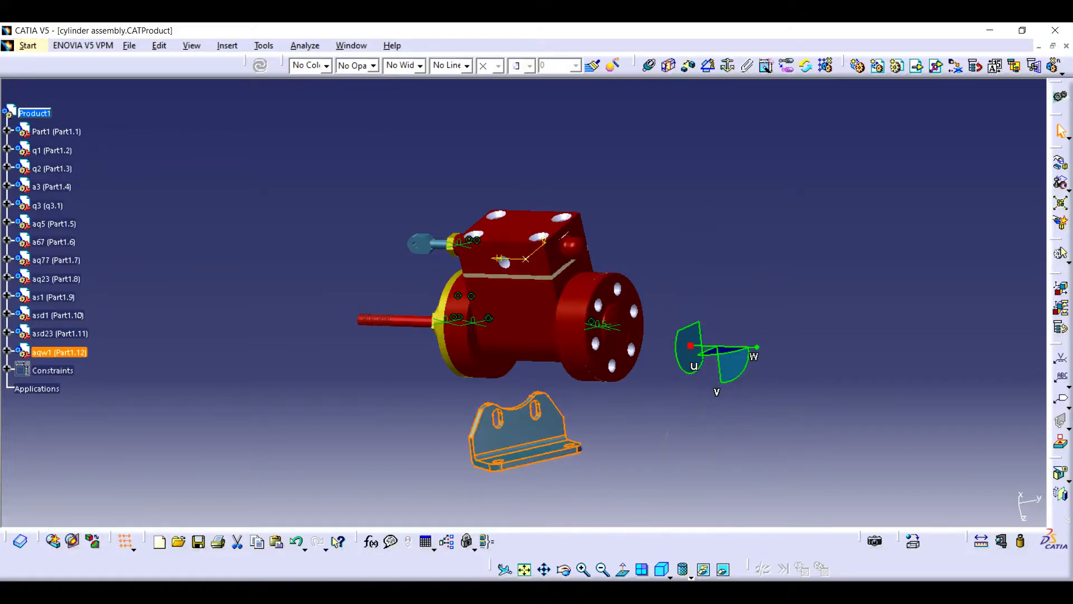
click(677, 419)
- Add a coincidence constraint between the axis of a bolt hole in cylinder q3's flange and the cylinder foot's slot axis, and update the assembly
middle_drag(677, 414, 674, 358)
middle_drag(674, 358, 578, 233)
click(649, 65)
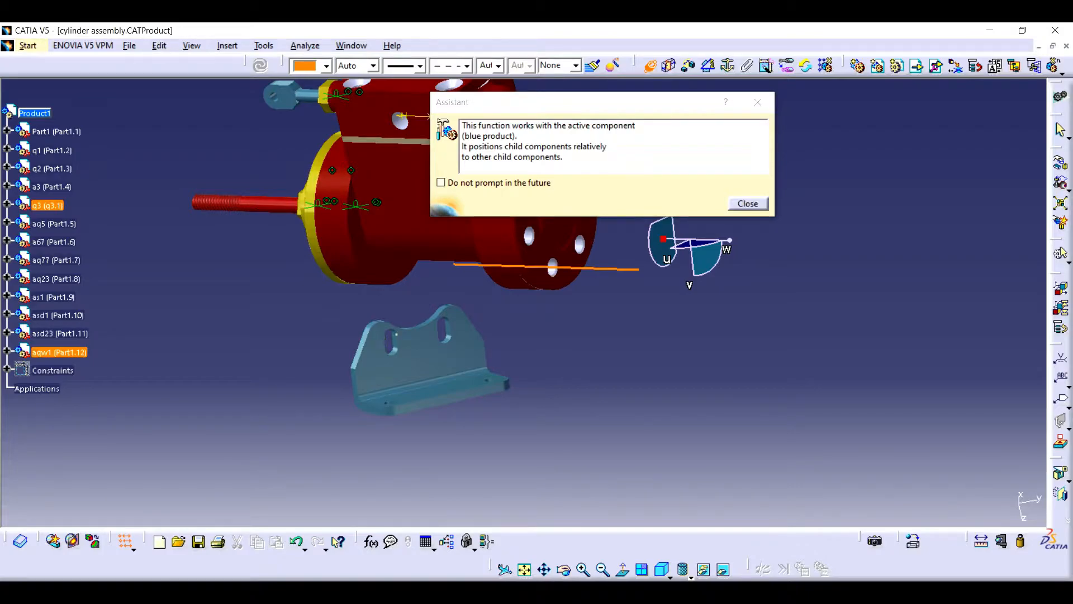
middle_drag(517, 386, 446, 228)
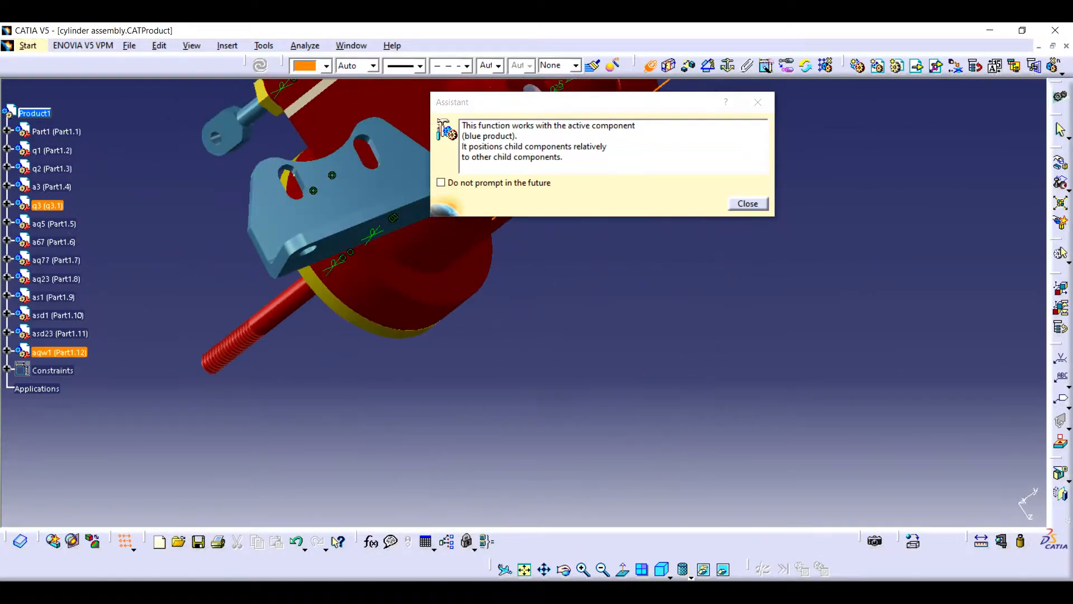
middle_drag(480, 393, 380, 241)
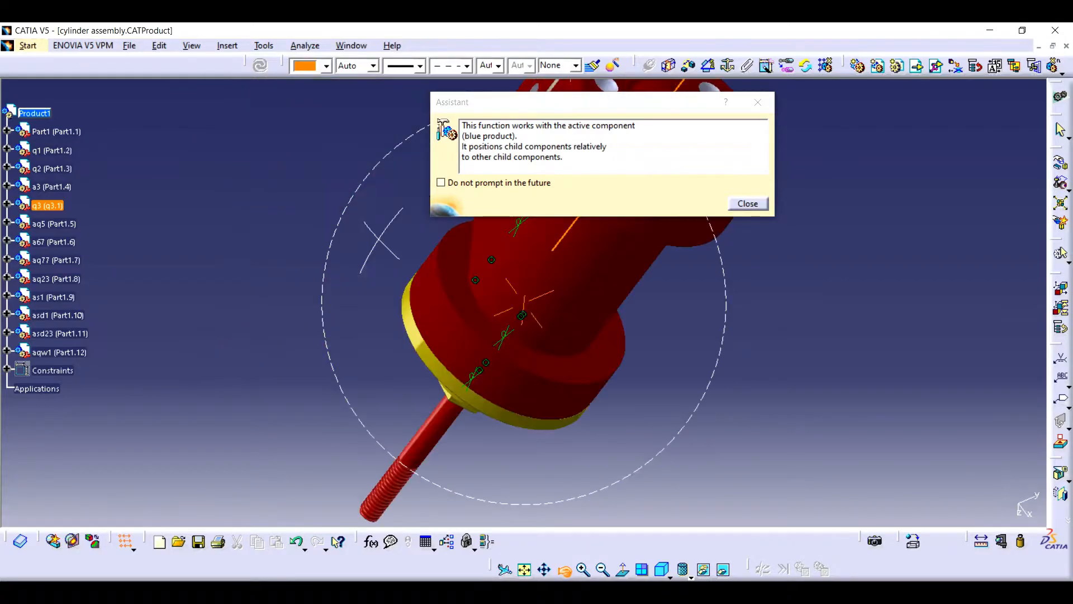
middle_drag(395, 145, 251, 471)
middle_drag(380, 226, 333, 263)
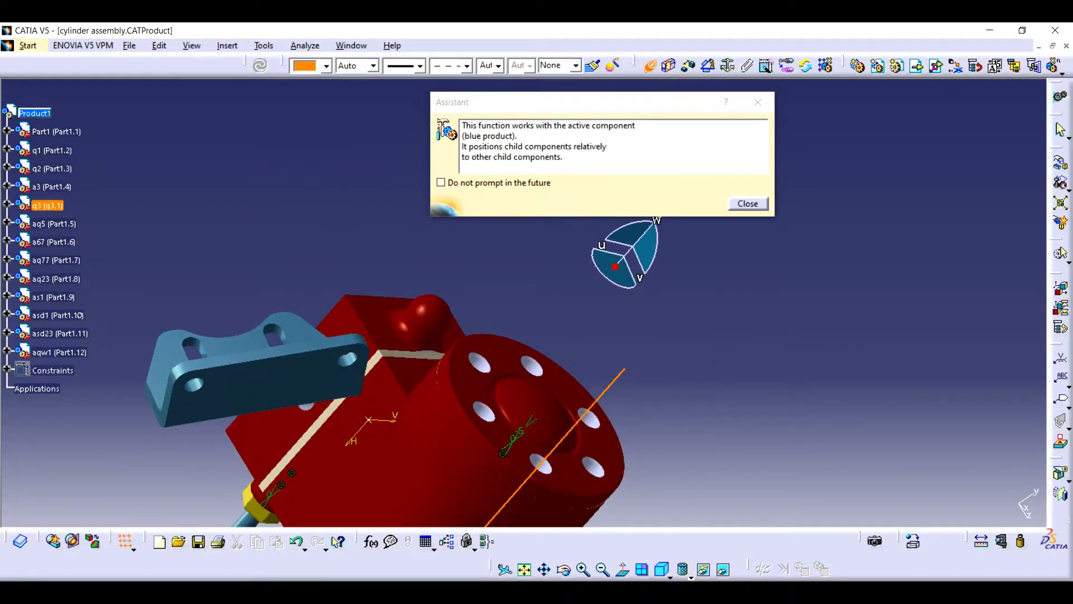
middle_drag(447, 347, 712, 293)
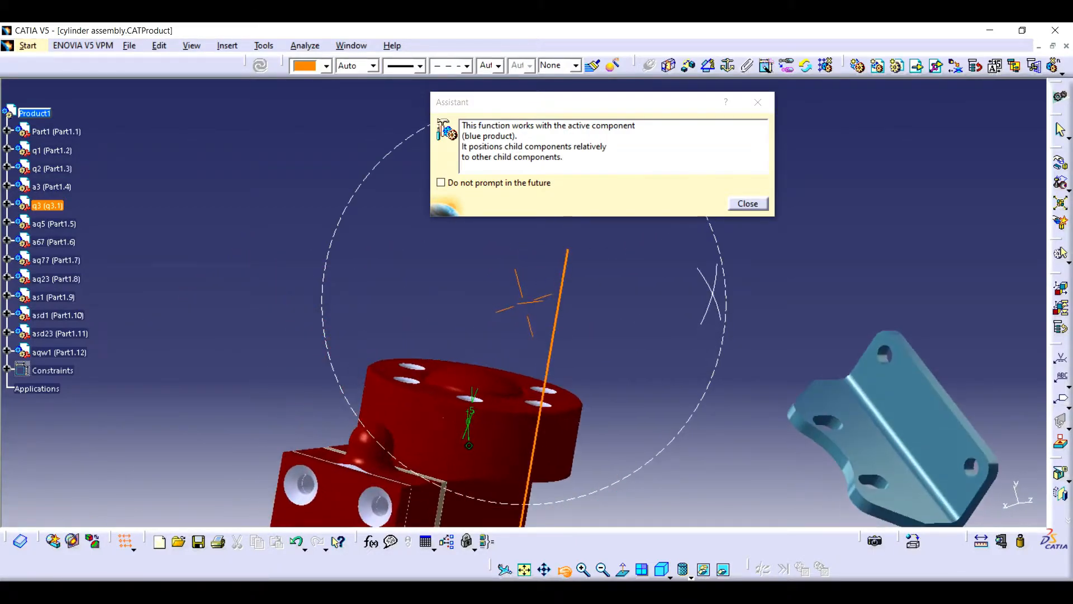
click(884, 483)
key(ctrl+u)
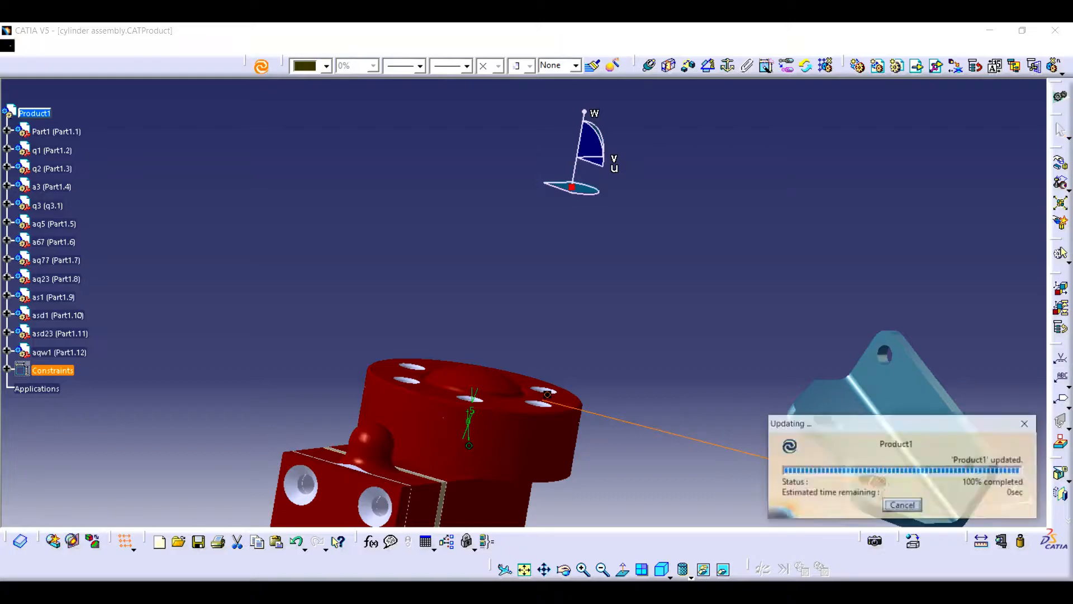
- Try to add a coincidence constraint between the adjacent flange bolt hole's axis on q3 and the cylinder foot's other slot axis
click(643, 358)
middle_drag(643, 358, 682, 257)
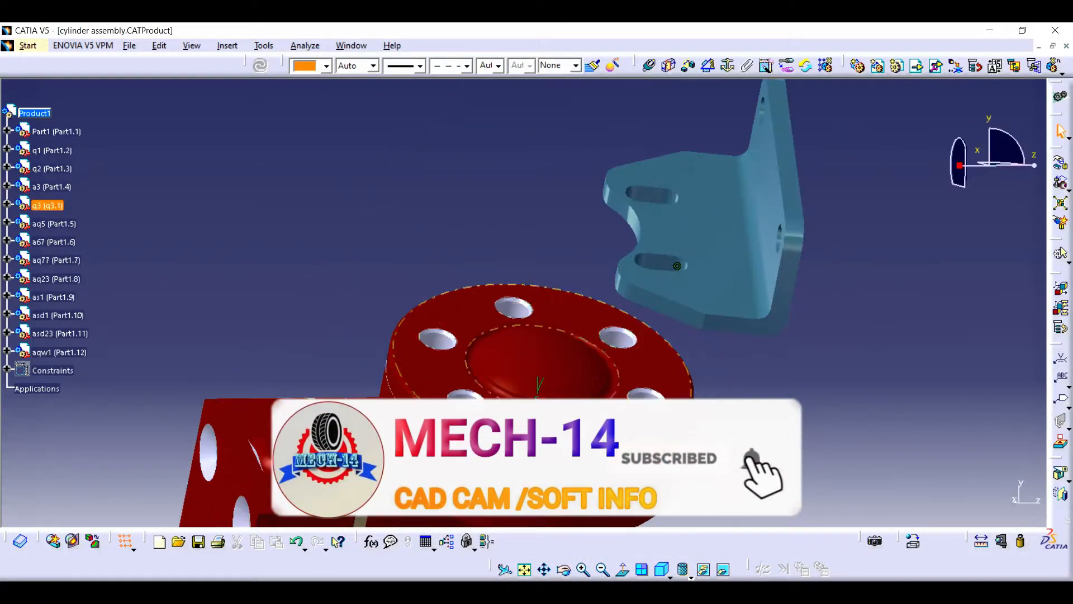
click(650, 65)
click(618, 337)
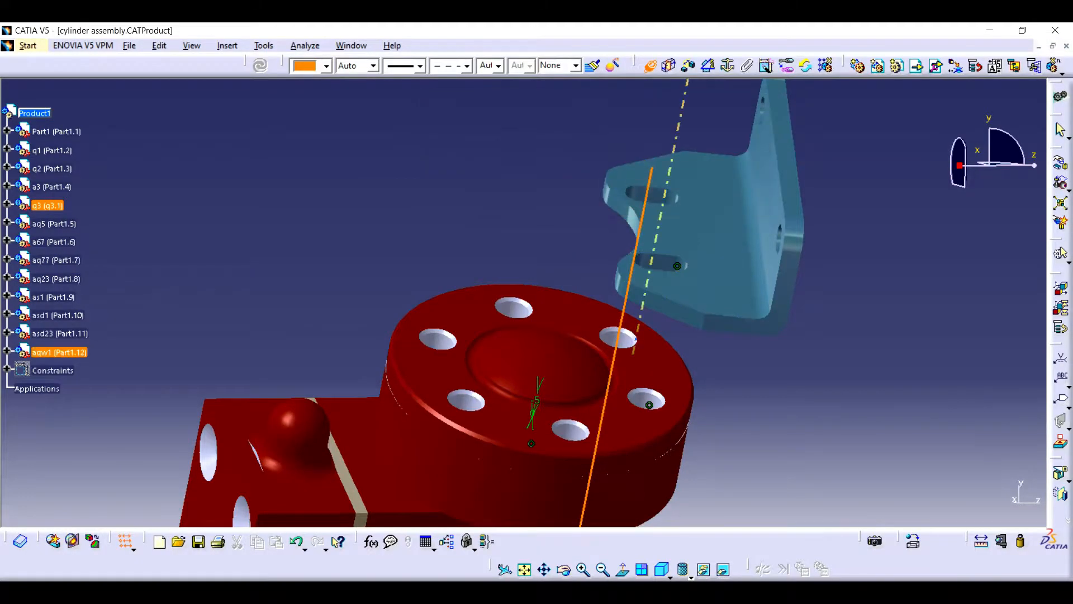
click(672, 196)
key(ctrl+u)
click(636, 499)
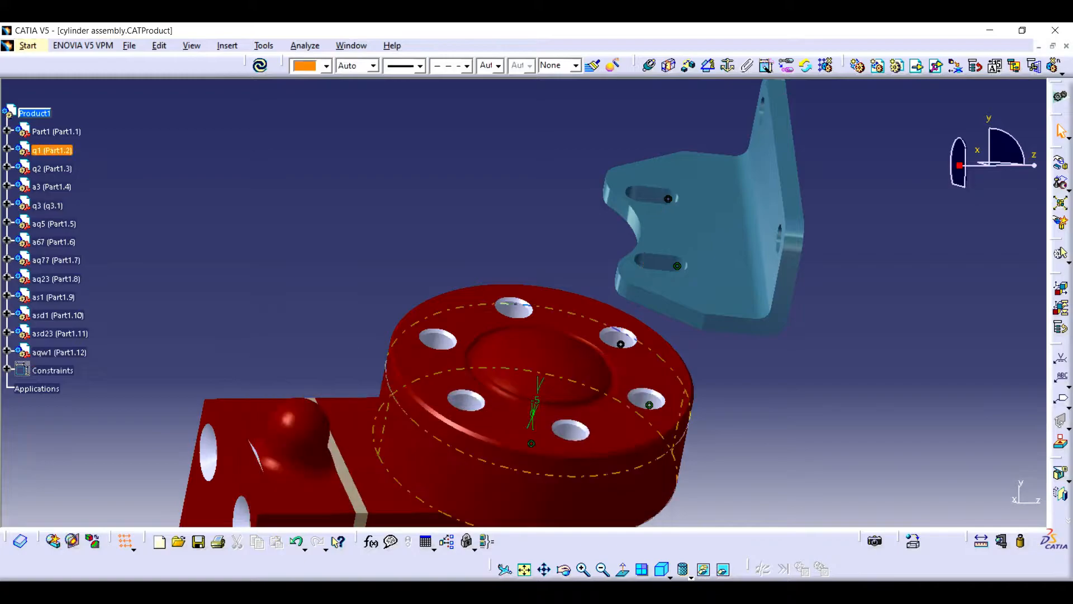
- Delete the newest coincidence constraint between q3 and the cylinder foot from the Constraints group and update the assembly
click(6, 369)
scroll(7, 369, down, 3)
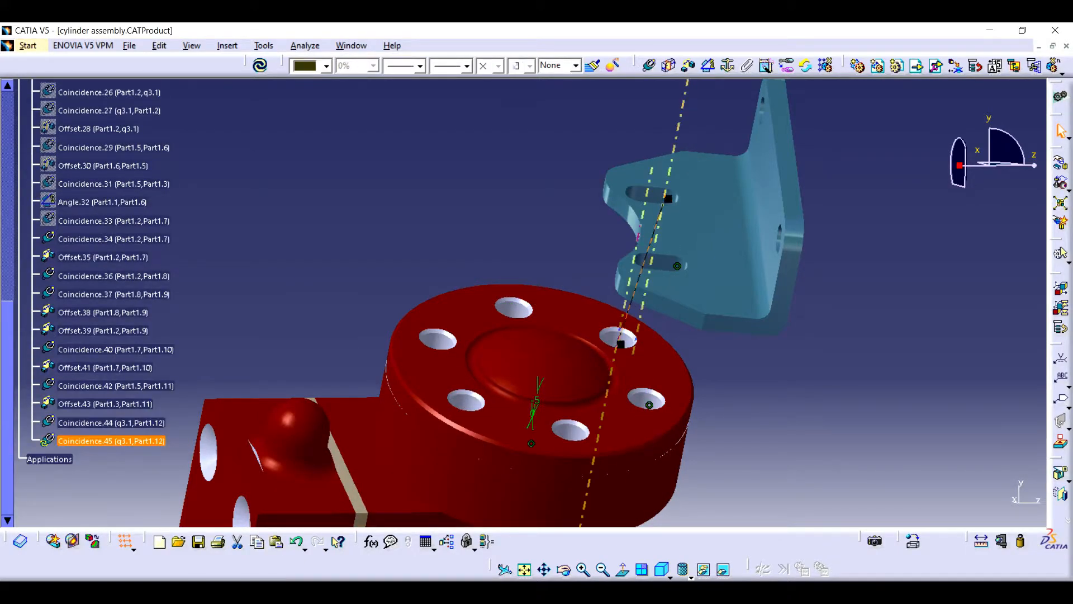
right_click(73, 441)
click(95, 392)
key(ctrl+u)
- Add an offset constraint of 0 between q3's flange end face and the cylinder foot's slotted plate face, and update the assembly
click(689, 65)
click(643, 369)
click(565, 569)
drag(606, 380, 677, 176)
click(587, 365)
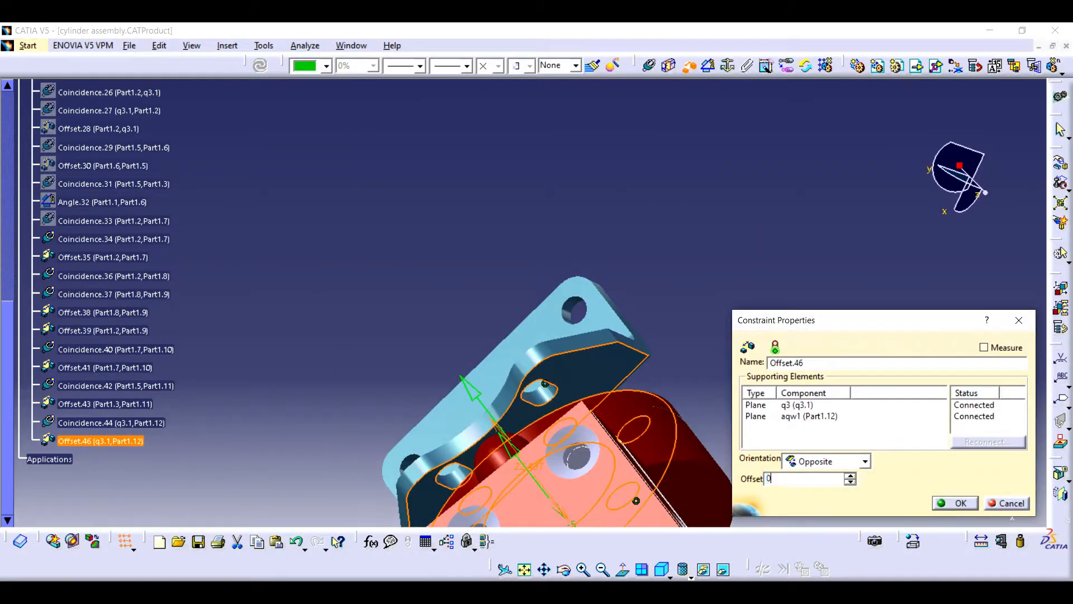
key(Return)
key(ctrl+u)
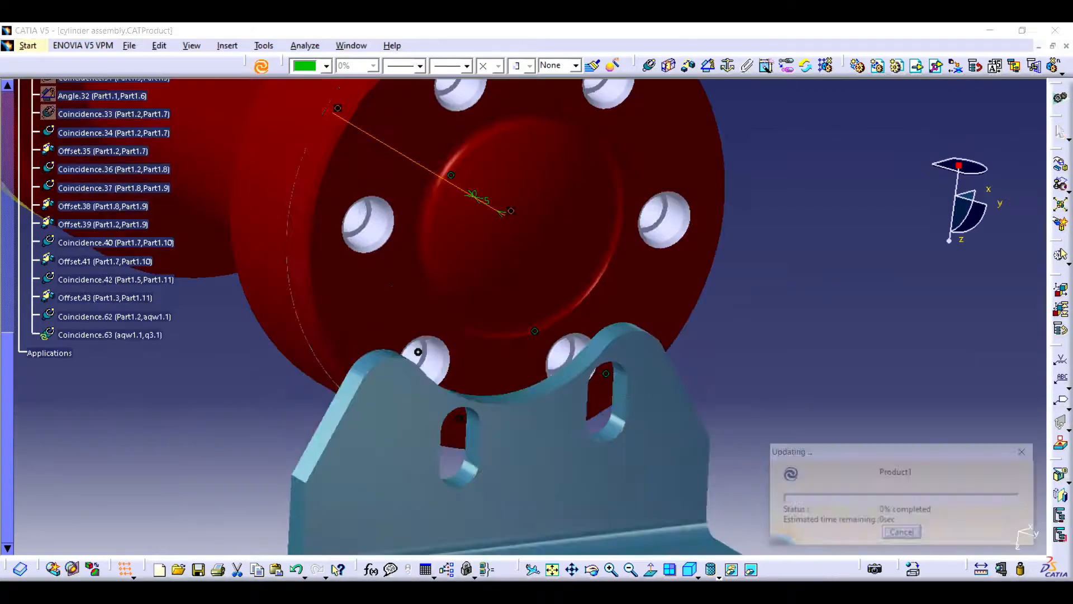
- Toggle the visibility of constraint Coincidence.26 between Part1.2 and q3, and undo the last assembly changes
click(631, 569)
click(592, 570)
drag(679, 344, 551, 304)
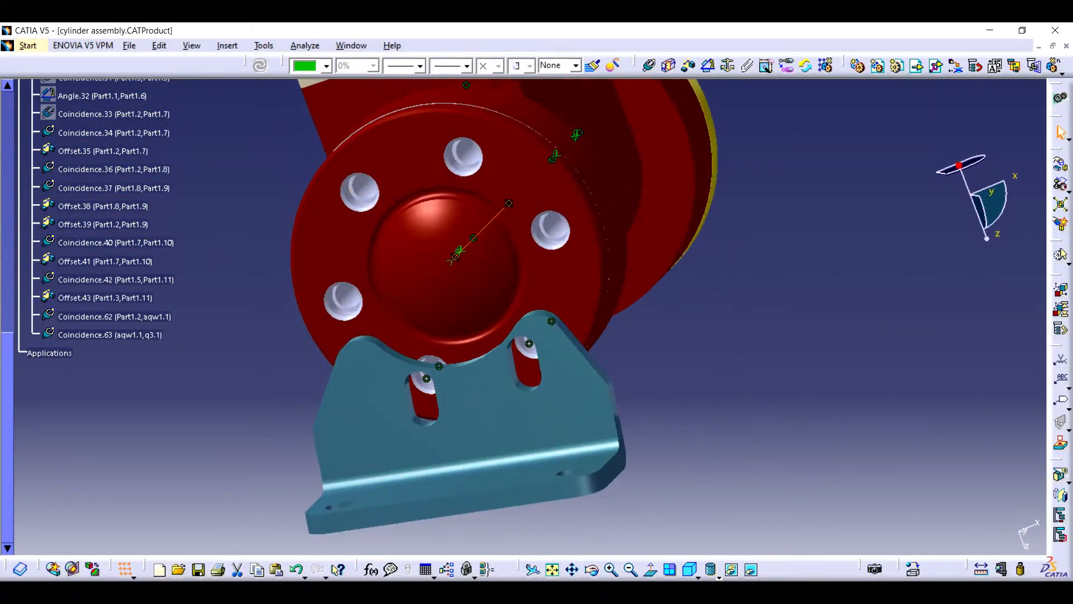
scroll(112, 317, up, 5)
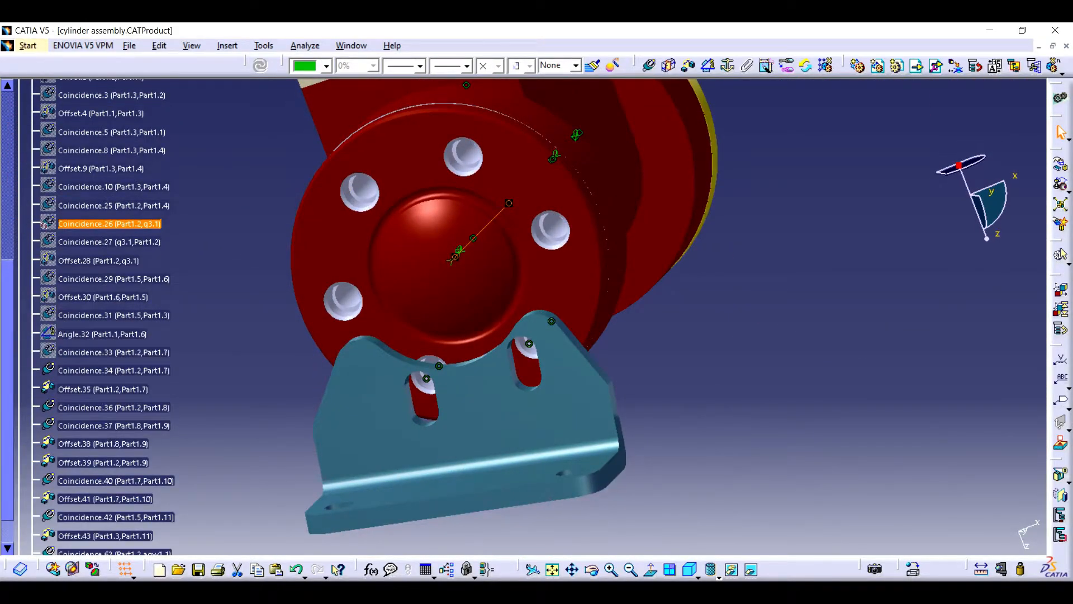
right_click(125, 223)
click(165, 267)
key(ctrl+z)
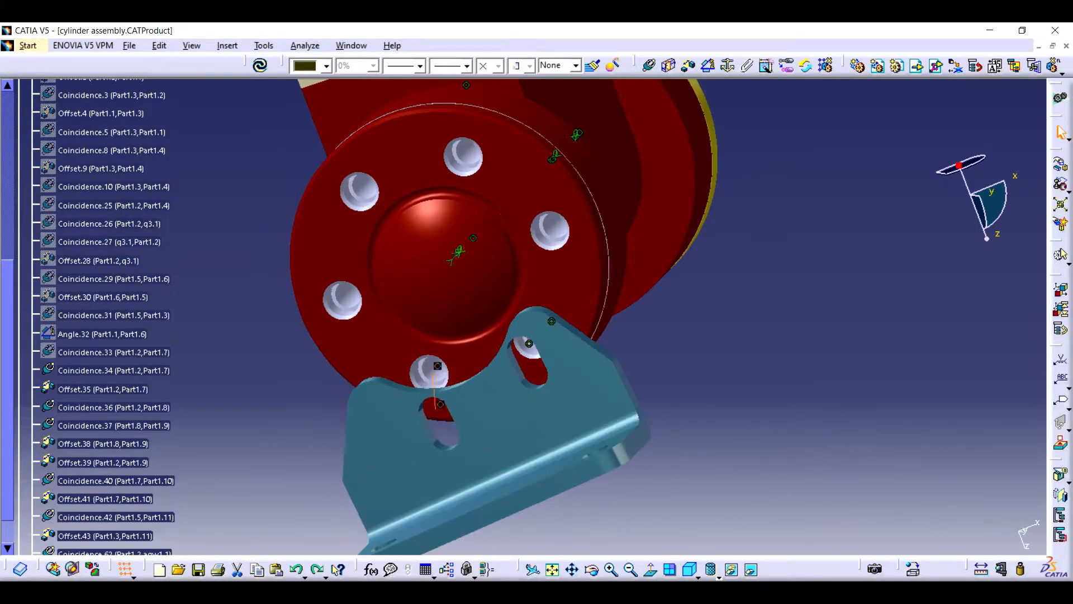
click(873, 581)
right_click(959, 528)
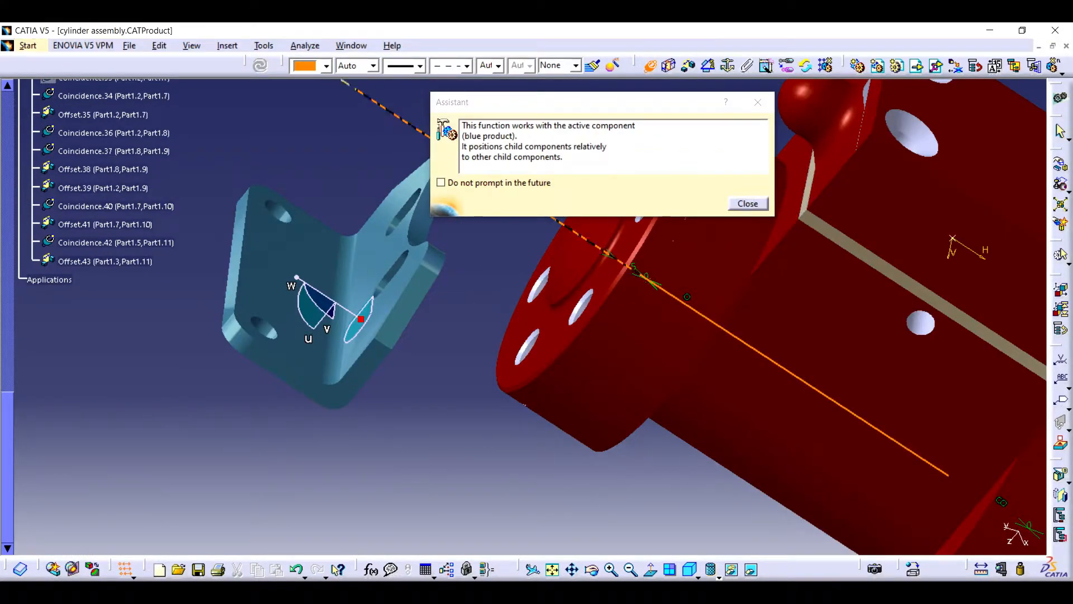
- Make the cylinder foot coincident with the cylinder axis, offset its slotted plate face 0 from q3's flange face, and update the assembly
click(673, 241)
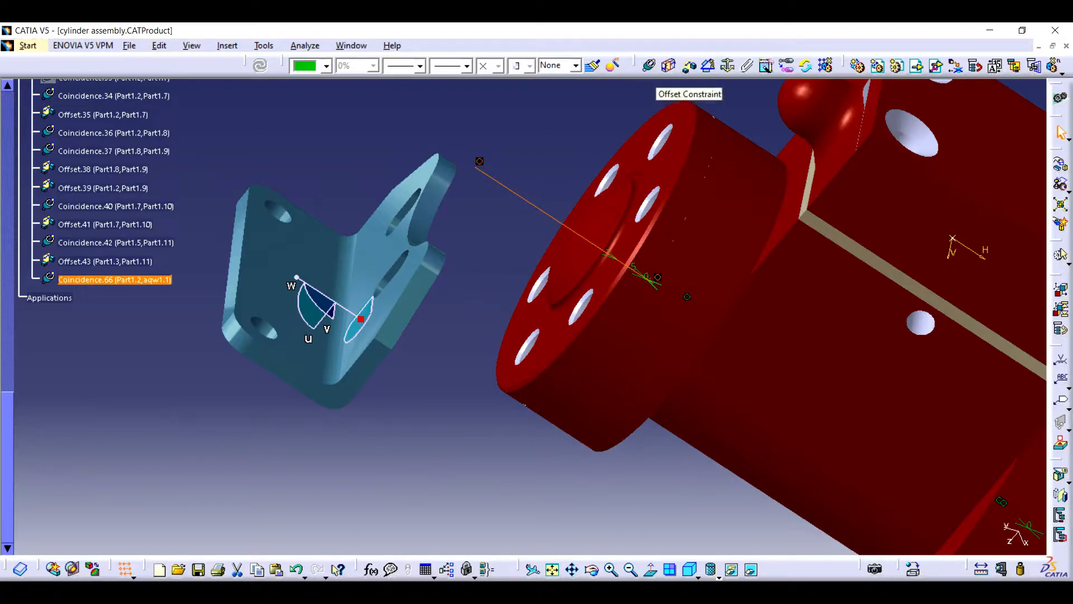
click(689, 65)
click(748, 204)
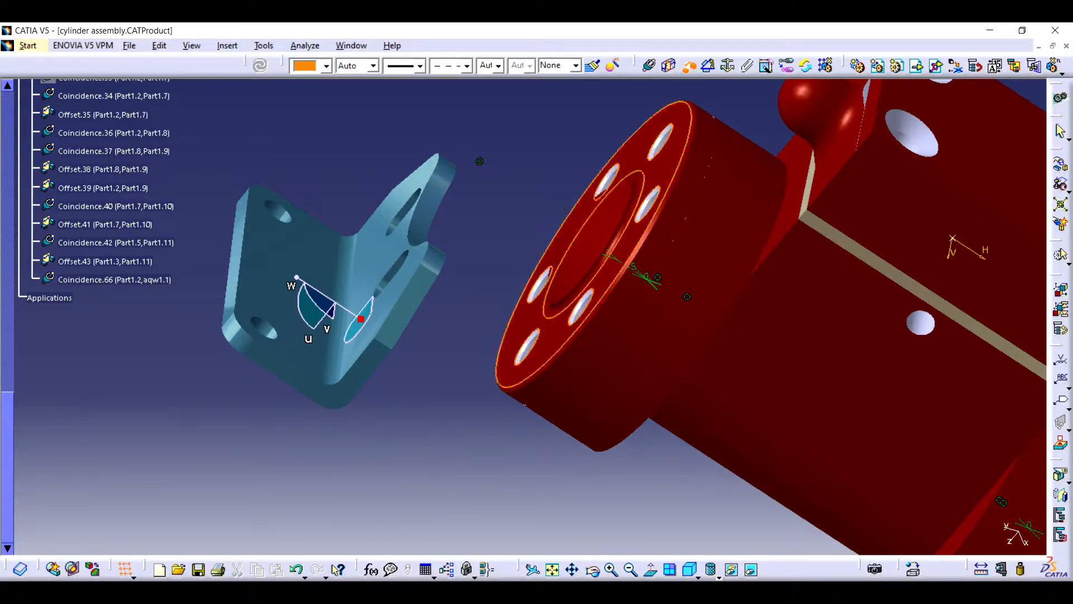
middle_drag(560, 403, 408, 326)
click(409, 322)
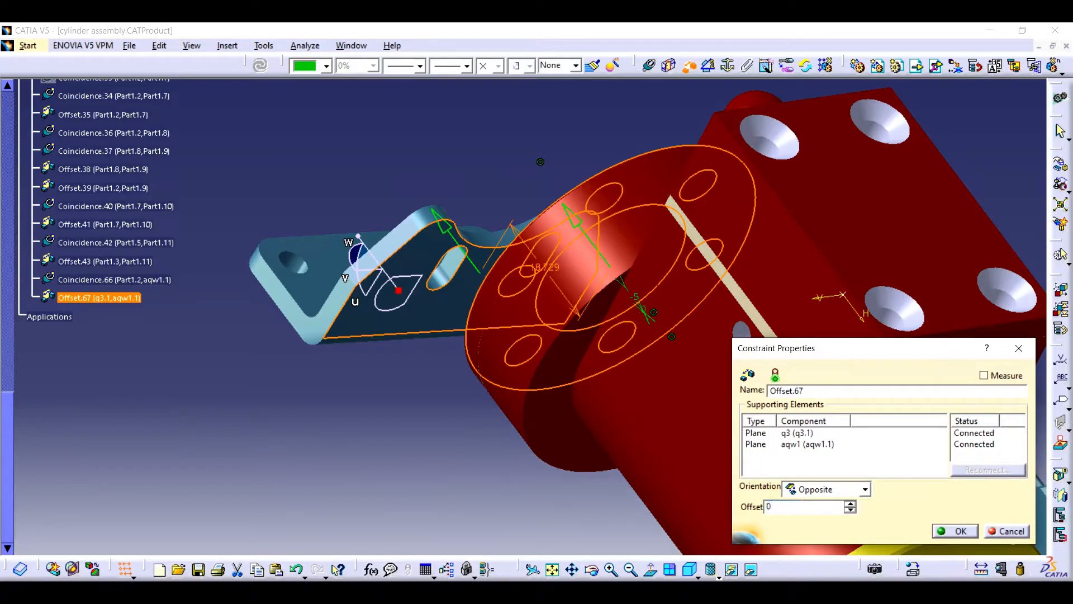
click(955, 531)
key(ctrl+u)
- Save the cylinder assembly, agreeing to the related document save operations
middle_drag(414, 347, 520, 302)
middle_drag(590, 452, 595, 383)
key(ctrl+s)
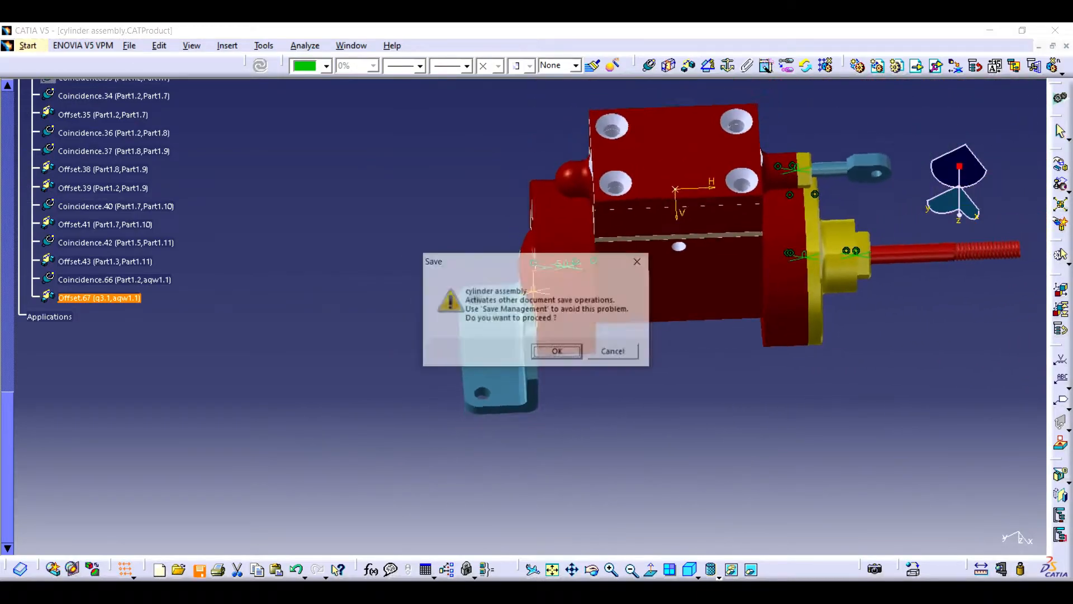
key(Return)
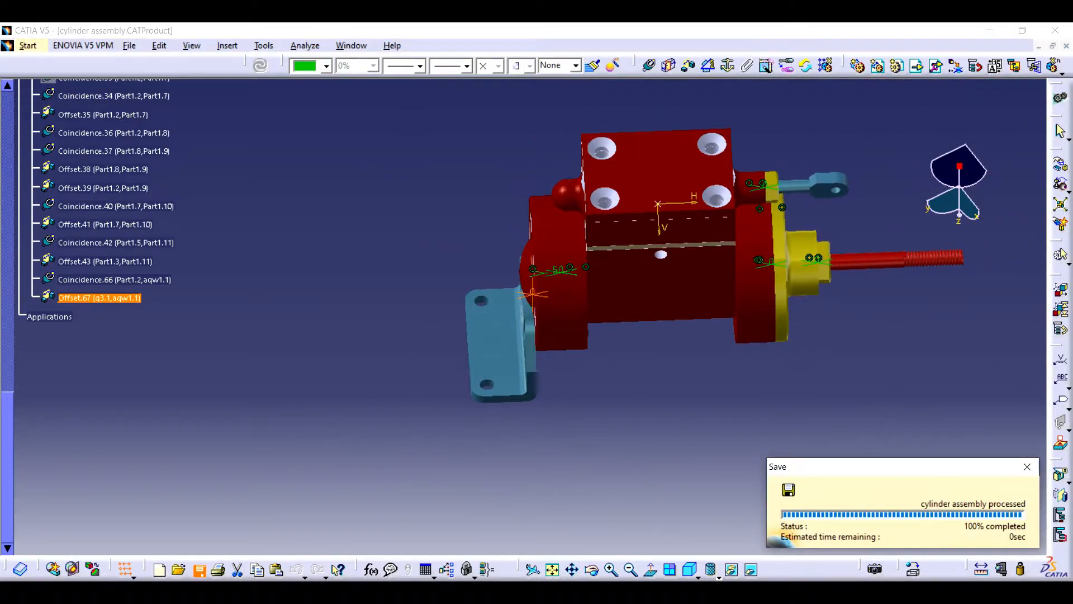
- Fix the attached cylinder foot in place with a Fix constraint
middle_drag(464, 380, 604, 308)
click(482, 323)
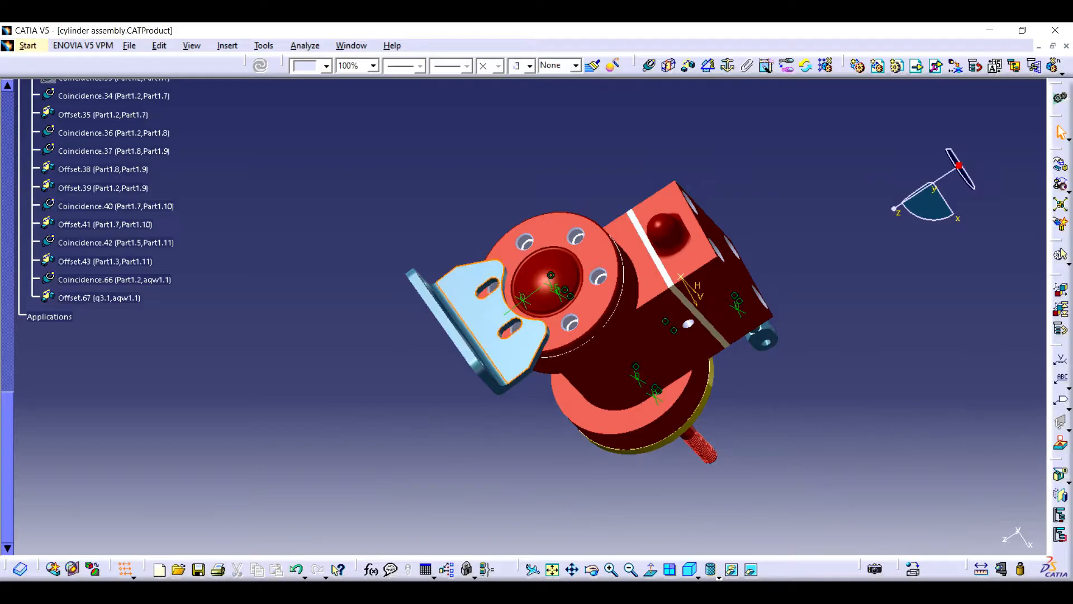
click(728, 65)
middle_drag(694, 268, 520, 307)
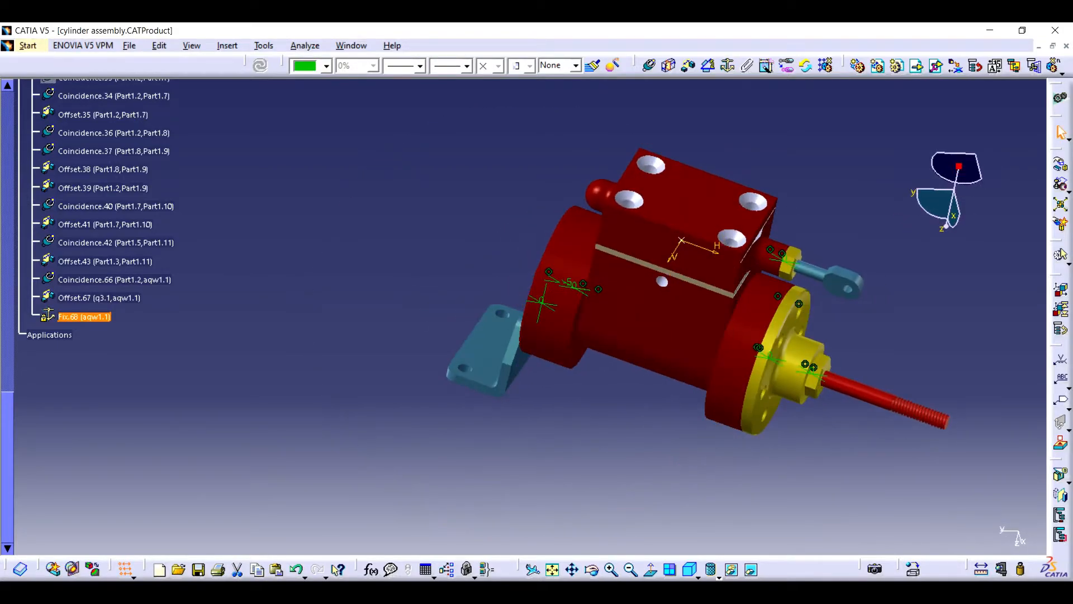
- Insert a second cylinder foot into Product1 as an existing component from the twin engine folder
click(917, 66)
scroll(561, 290, down, 10)
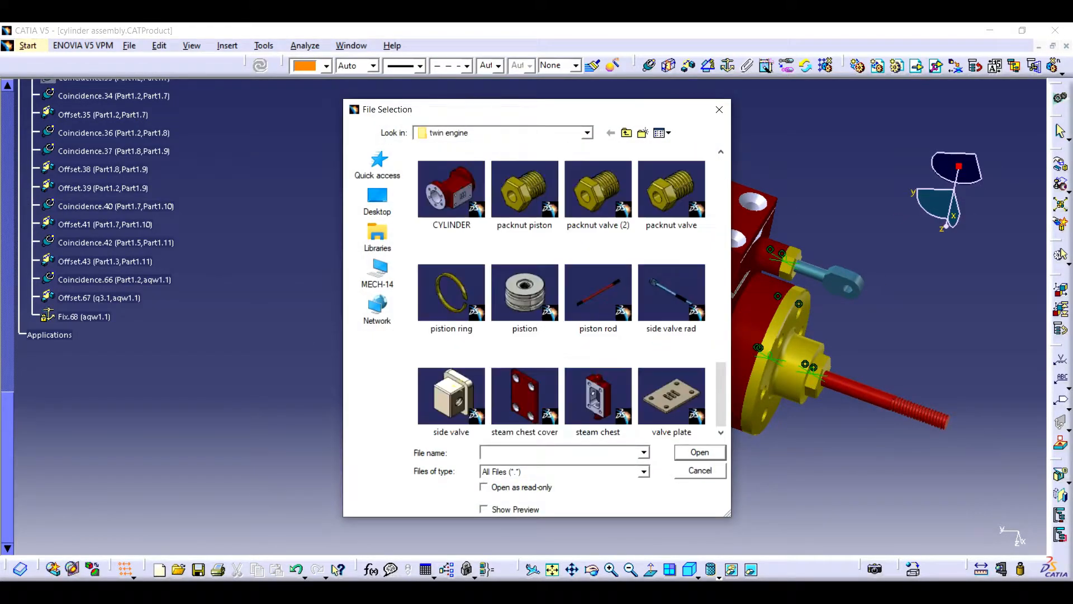
scroll(524, 246, up, 1)
click(525, 246)
double_click(524, 246)
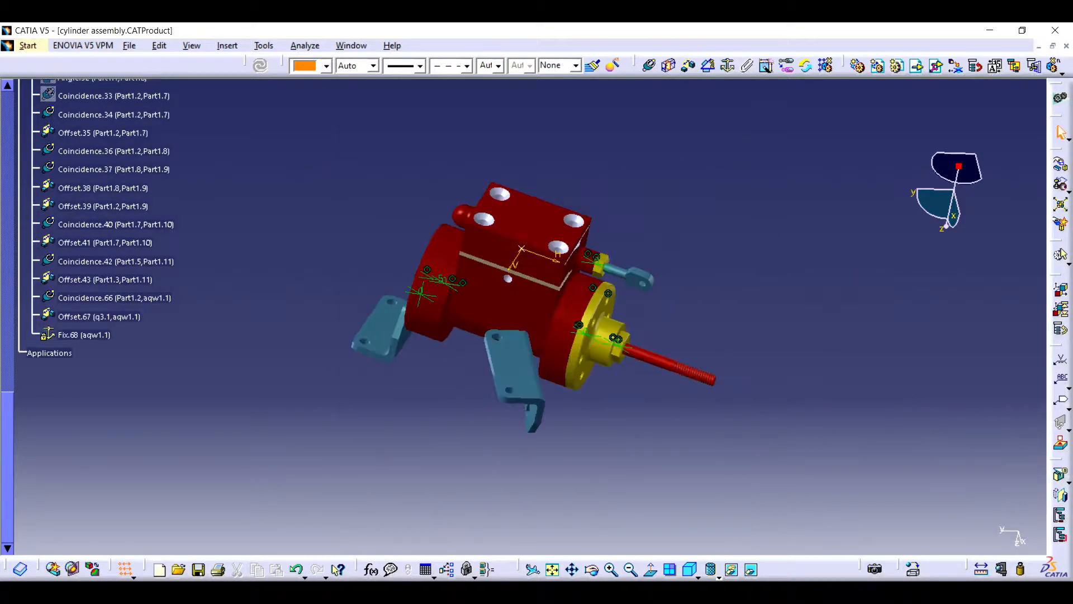
- Move and rotate the second cylinder foot with the compass so it stands upright beyond the piston rod's threaded end
drag(959, 167, 521, 381)
drag(547, 343, 750, 494)
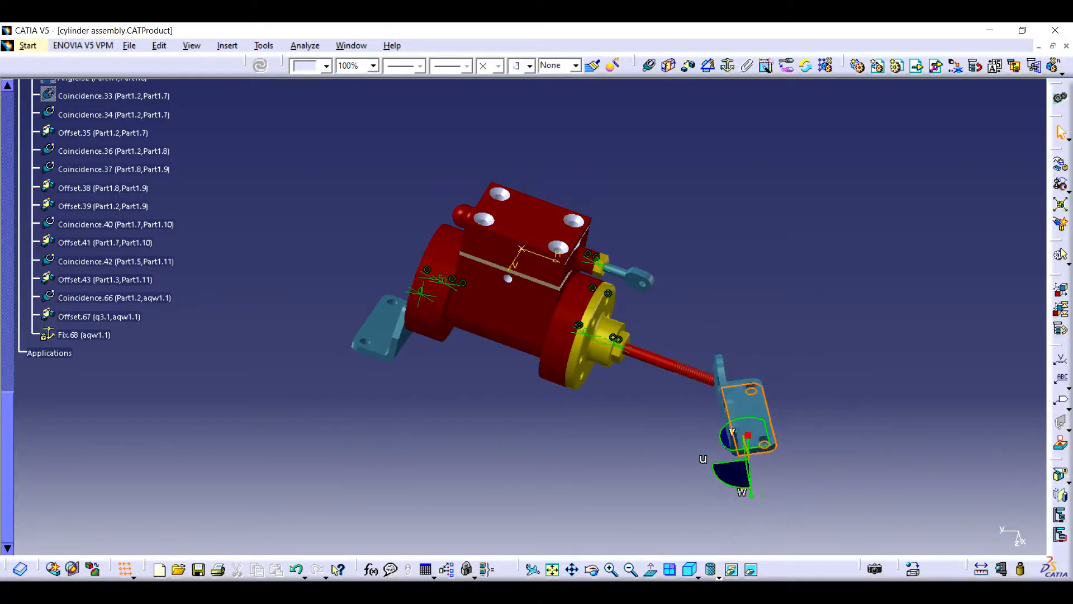
drag(739, 419, 760, 452)
- Add a coincidence constraint between the yellow cylinder cover's axis and the second foot's curved cutout axis, and update the assembly
click(612, 569)
click(572, 569)
drag(637, 470, 486, 295)
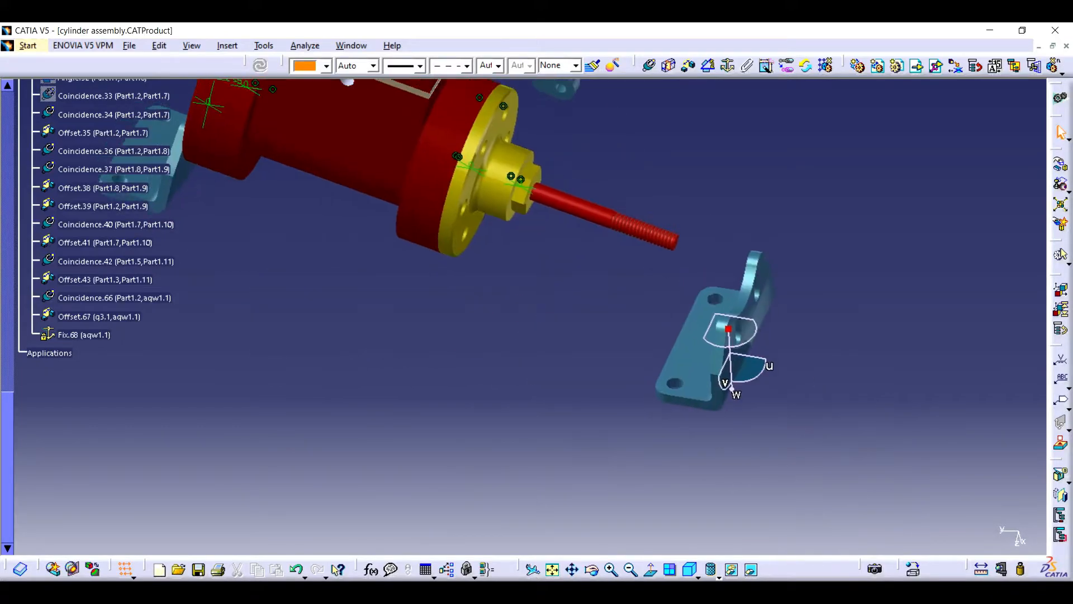
click(572, 570)
drag(585, 391, 633, 472)
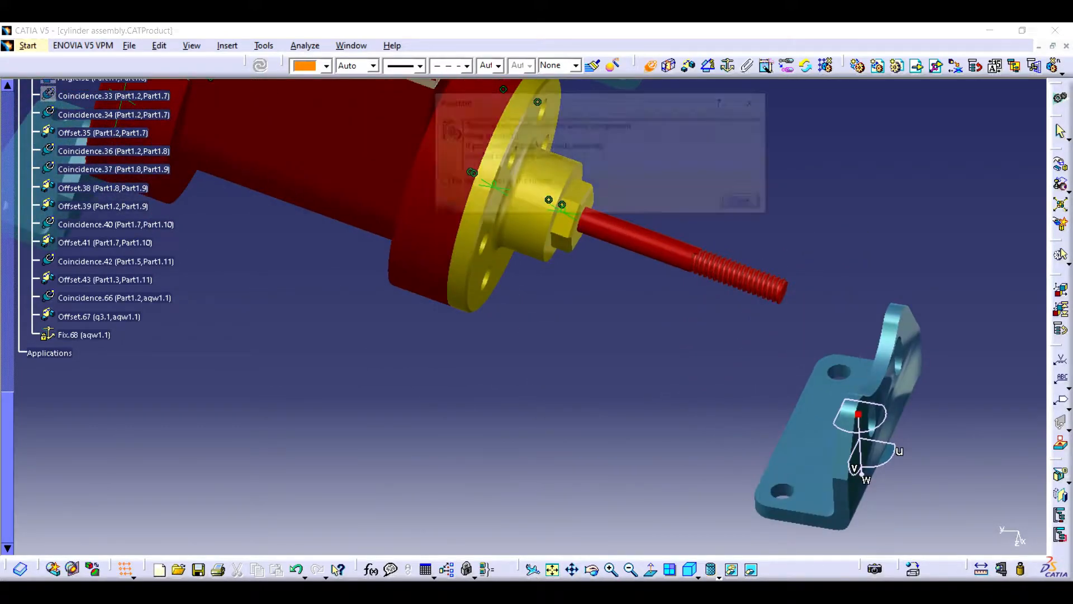
click(748, 203)
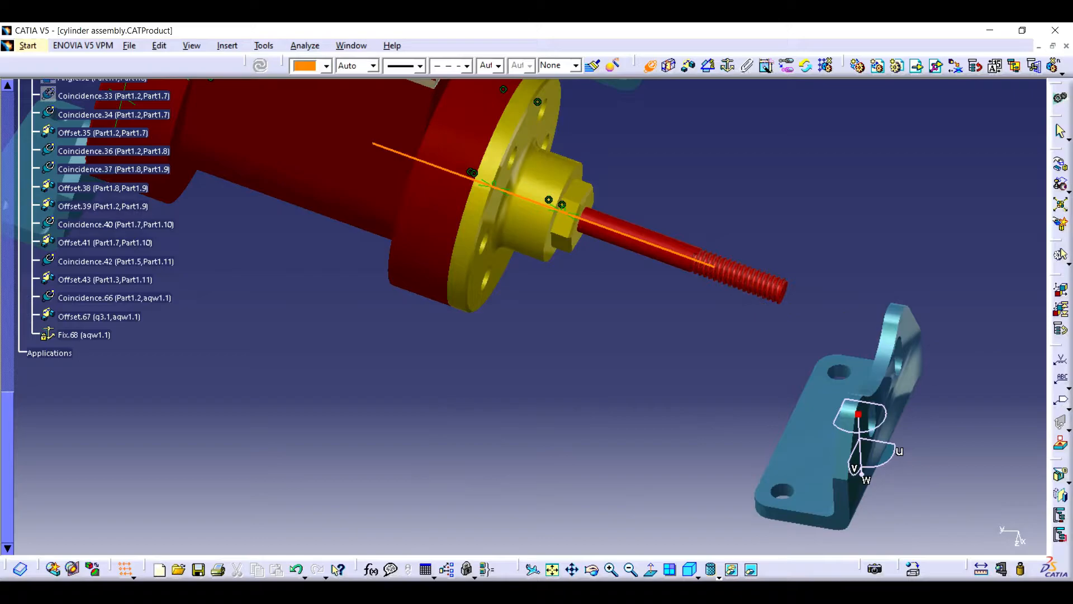
click(882, 358)
key(ctrl+u)
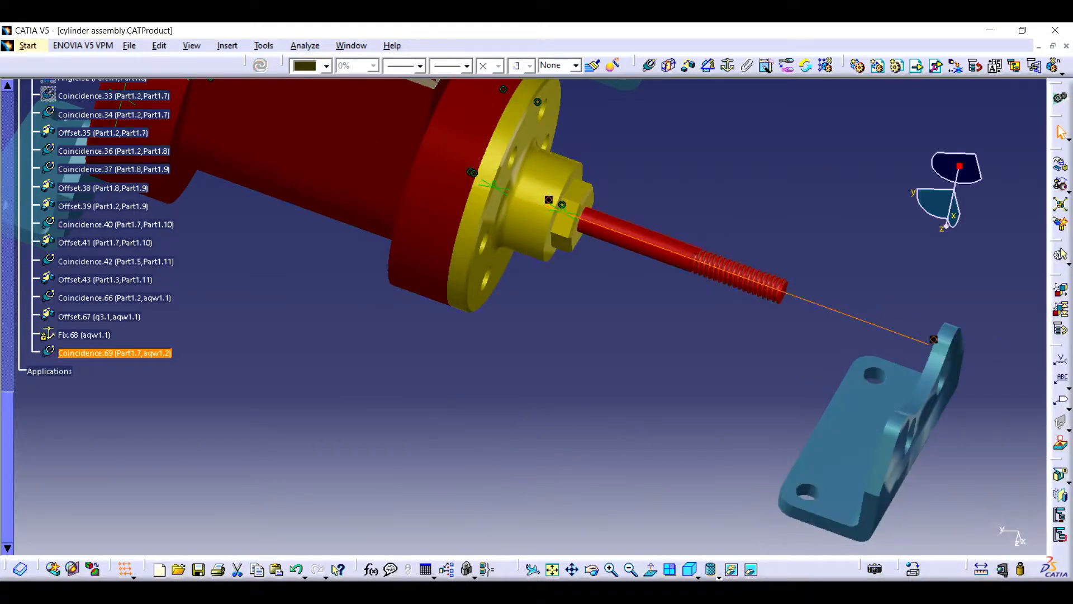
click(935, 603)
click(935, 603)
click(918, 603)
right_click(967, 529)
click(756, 464)
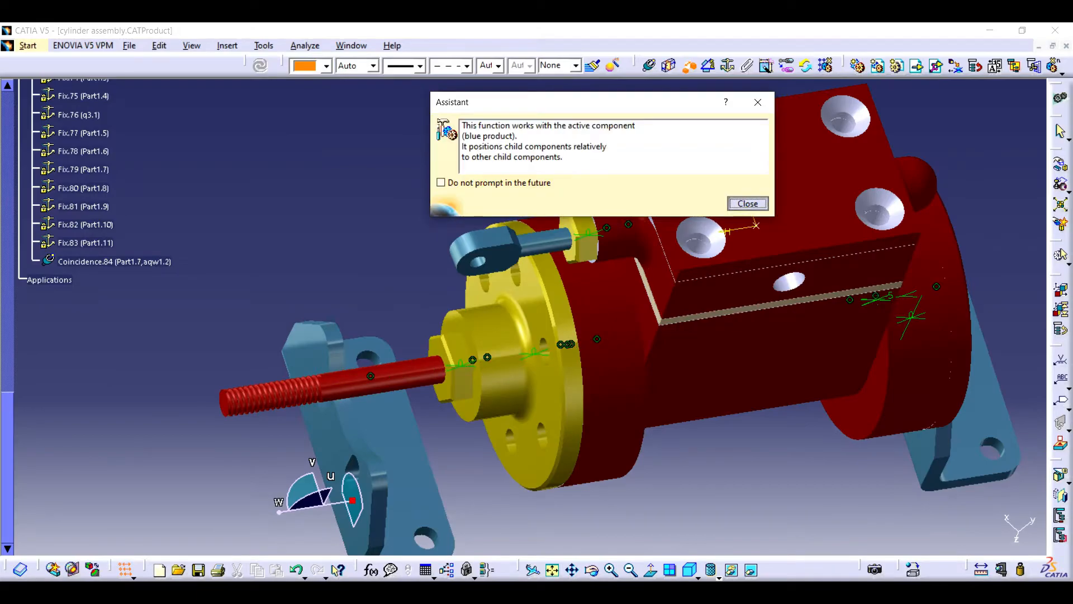
- Add an offset constraint of 0 between the yellow cylinder cover's flange face and the second foot's slotted plate face, and update
key(Return)
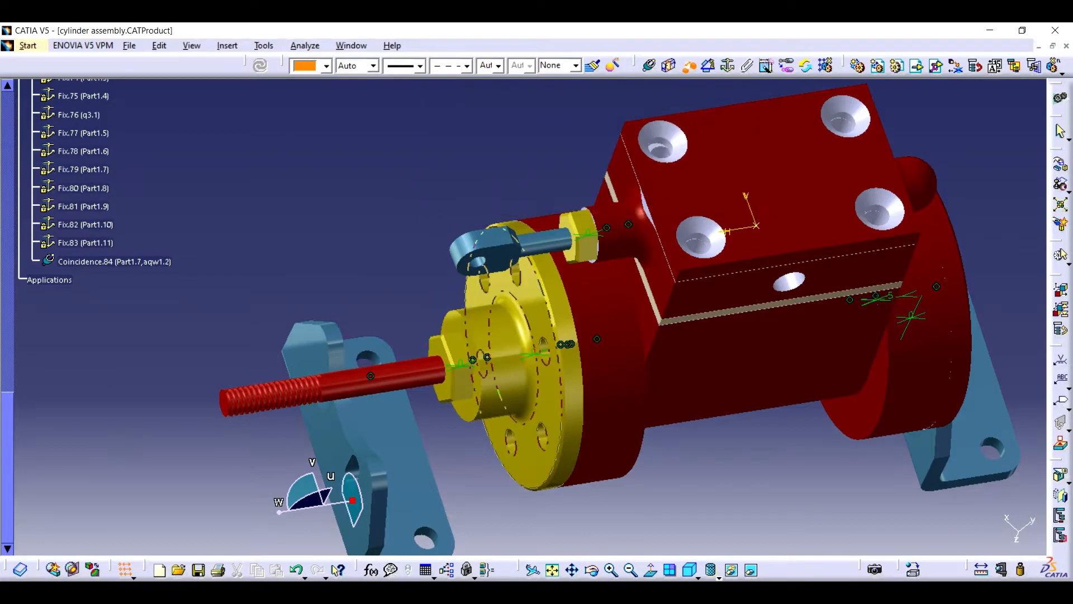
click(488, 356)
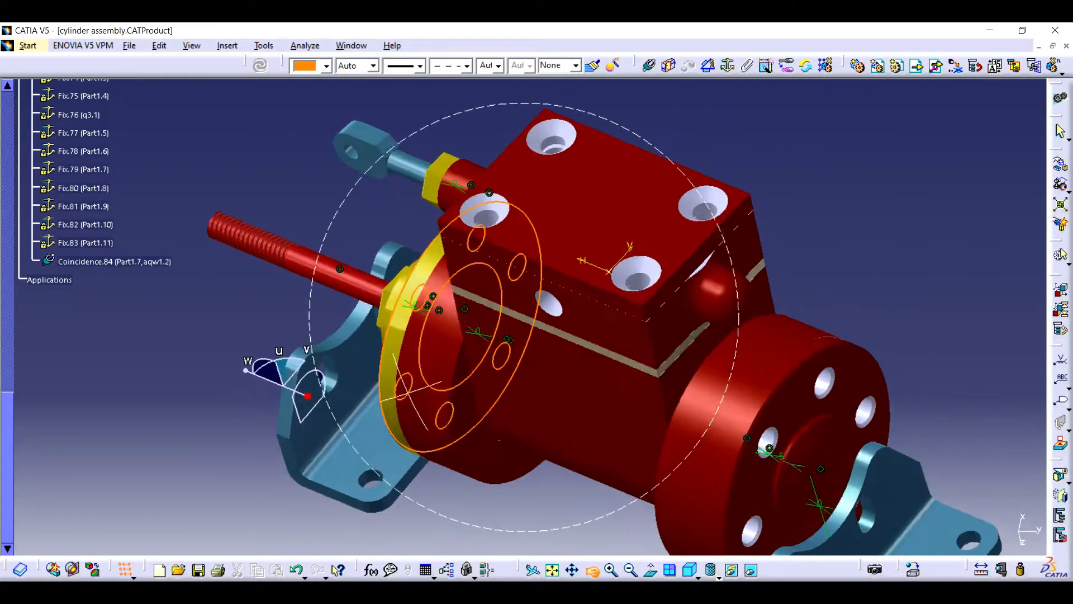
text(0)
key(Return)
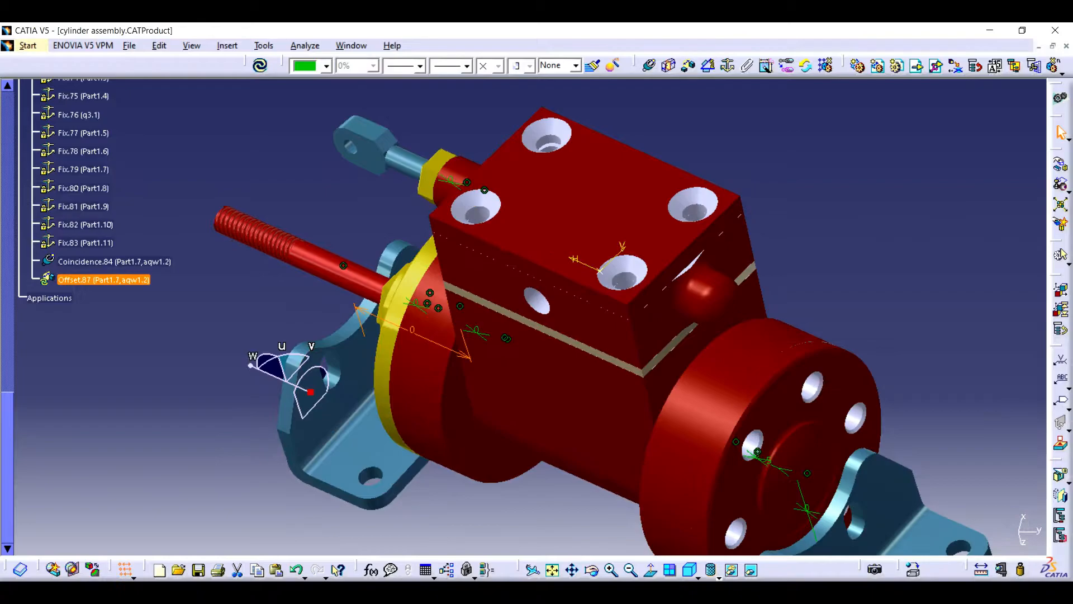
key(ctrl+u)
- Add an angle constraint of 0 between the base faces of the two cylinder feet, and update the assembly
middle_drag(531, 369, 531, 142)
click(653, 319)
click(708, 66)
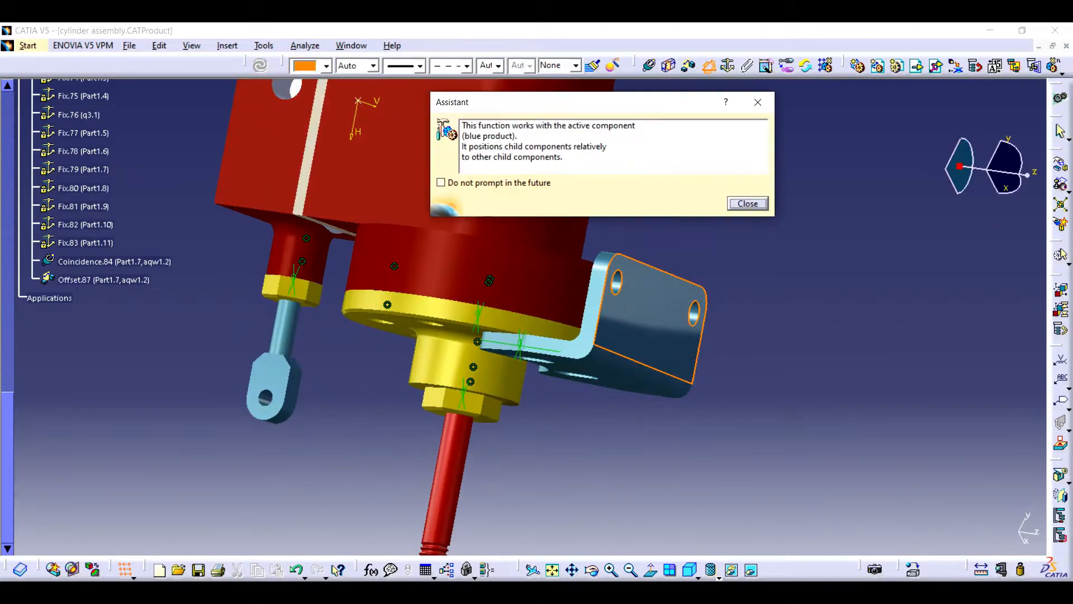
middle_drag(615, 224, 473, 550)
click(610, 237)
text(0)
key(Return)
key(ctrl+u)
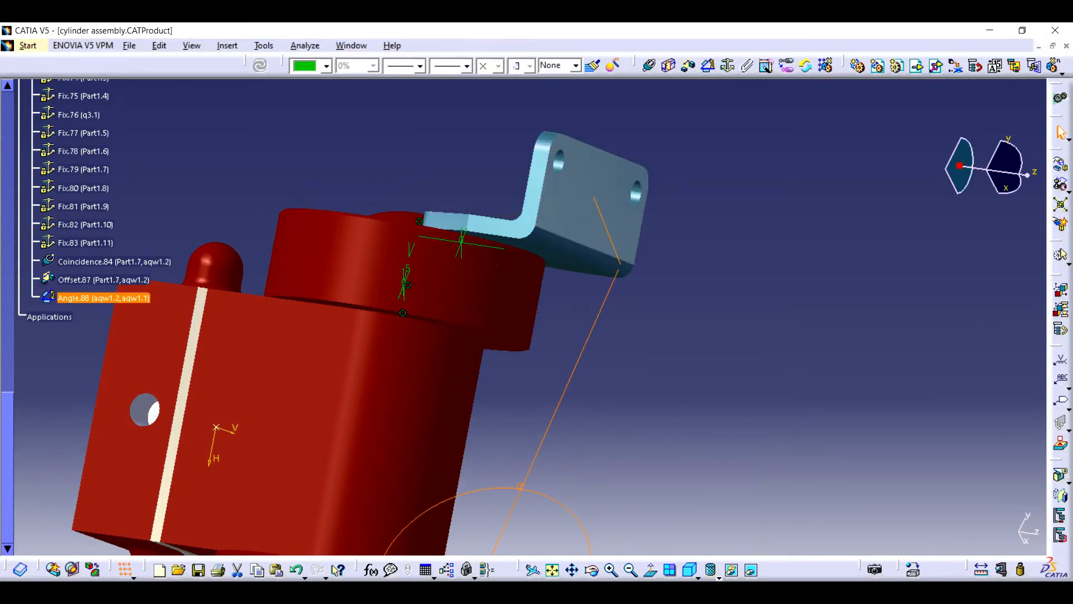
- Delete the broken constraints Coincidence.69, Offset.70 and Angle.71 together with the first foot's Fix.68
middle_drag(609, 213, 447, 381)
scroll(106, 313, up, 10)
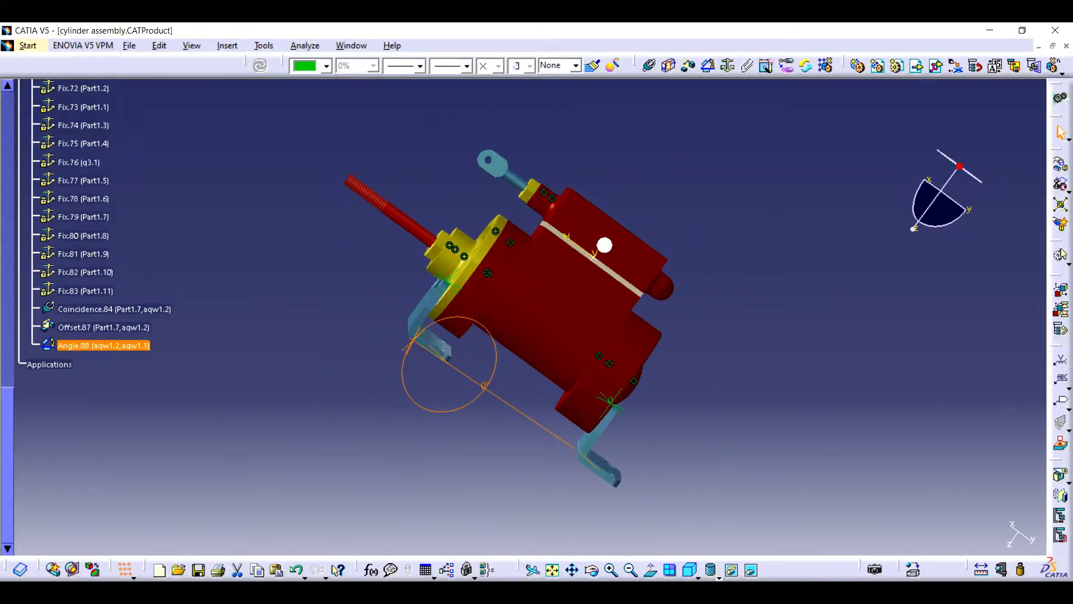
scroll(99, 330, down, 3)
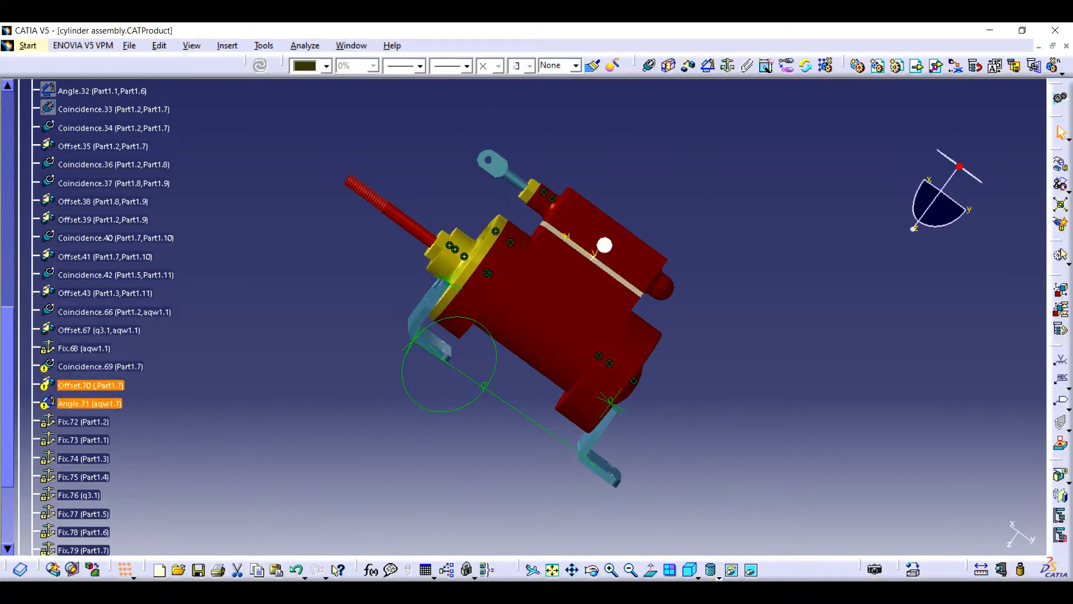
ctrl+click(88, 347)
right_click(88, 344)
click(119, 508)
- Hide all assembly constraints by switching off the visibility of the whole Constraints group
scroll(114, 343, up, 8)
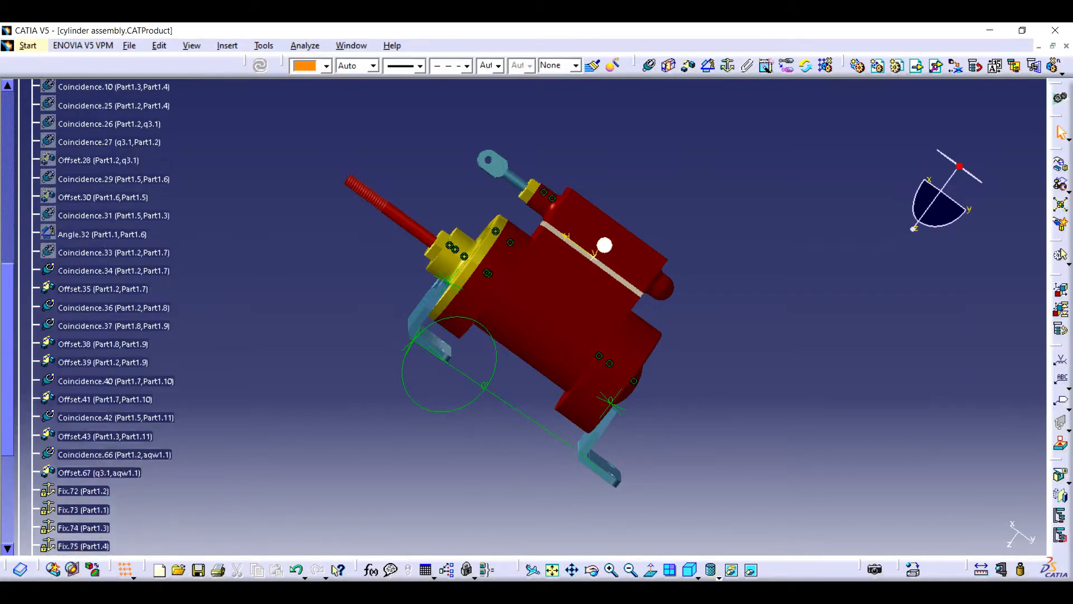
scroll(114, 343, up, 3)
right_click(66, 368)
click(107, 412)
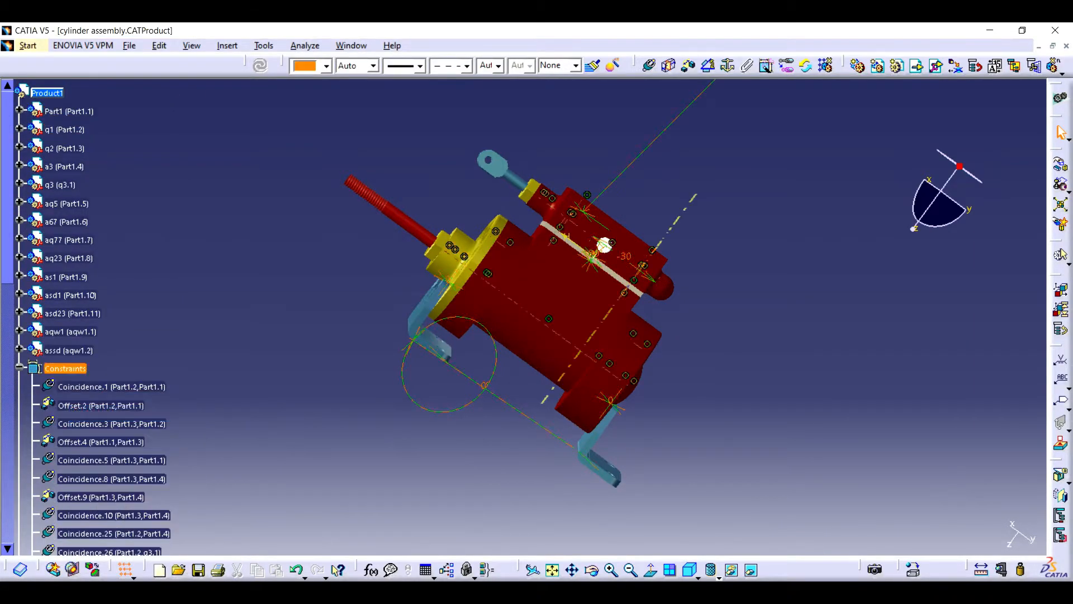
right_click(65, 369)
click(106, 414)
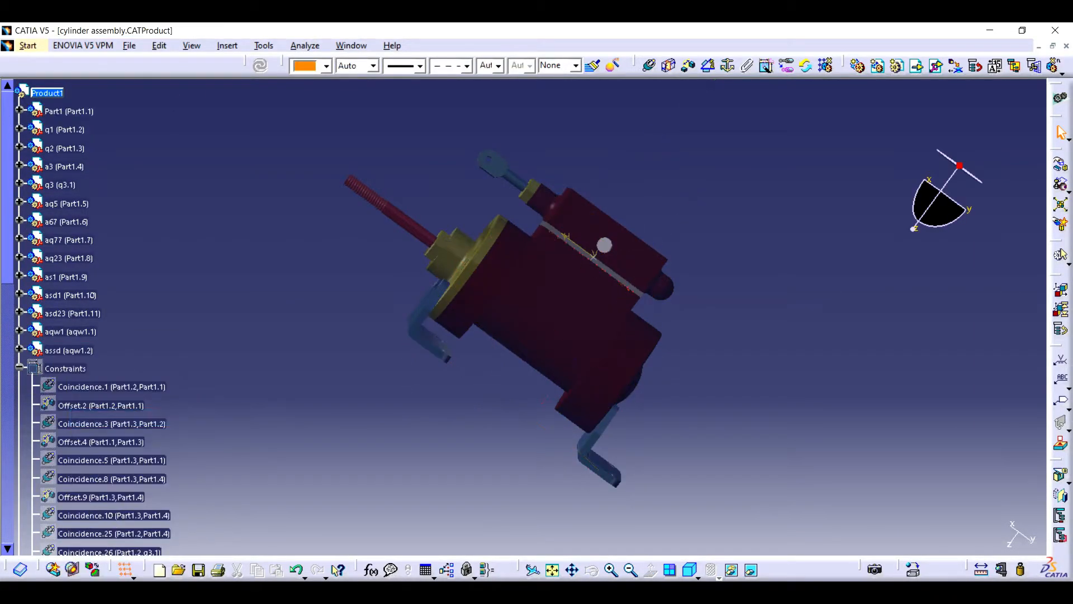
- Collapse the Constraints branch and hide the leftover axis marks on the red steam chest cover
click(19, 368)
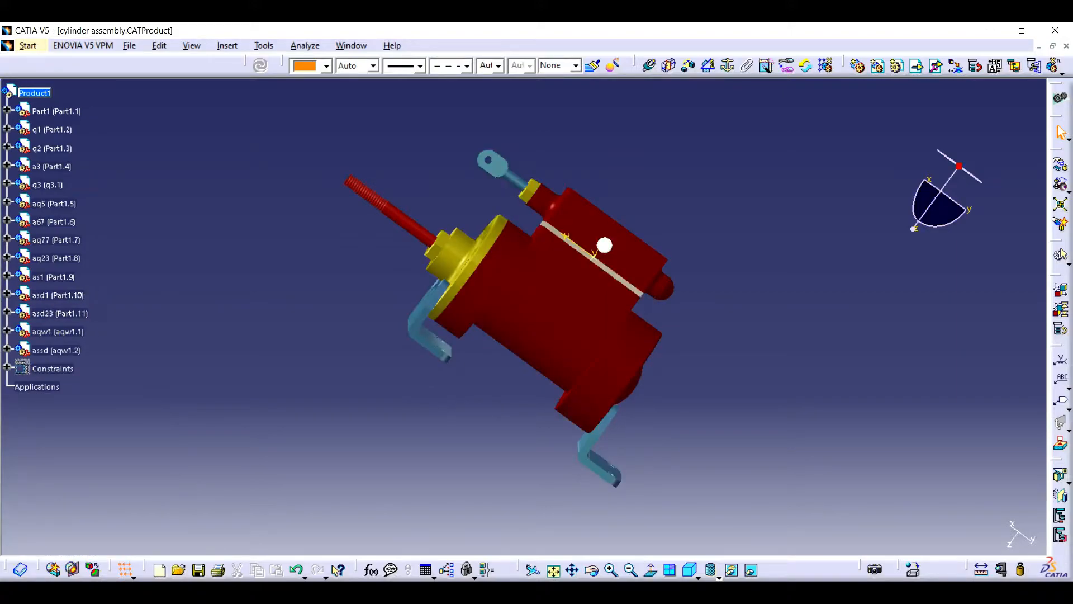
middle_drag(604, 245, 563, 287)
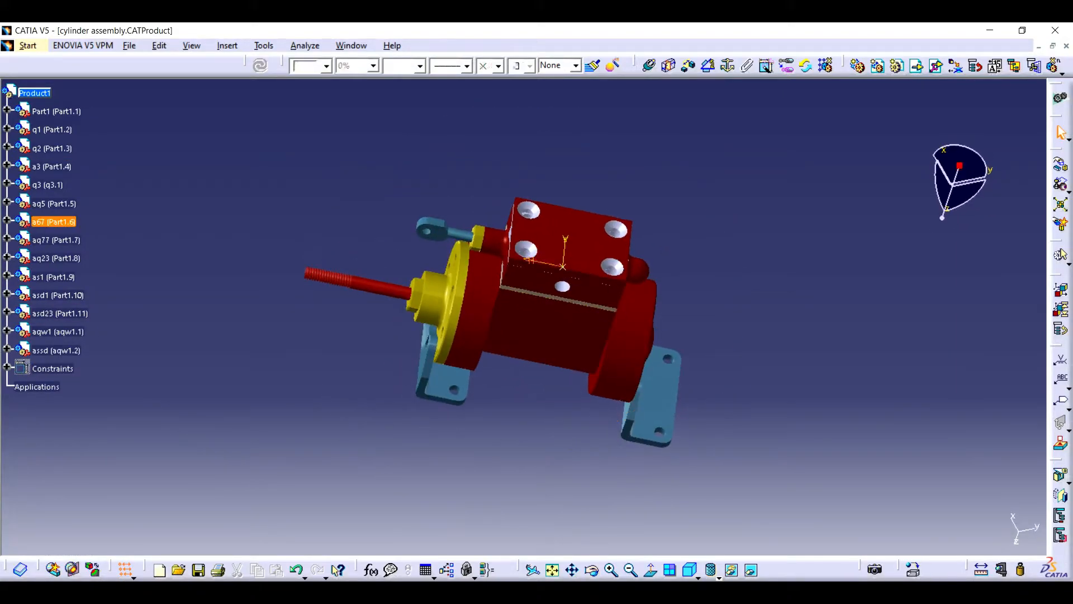
right_click(556, 262)
click(581, 322)
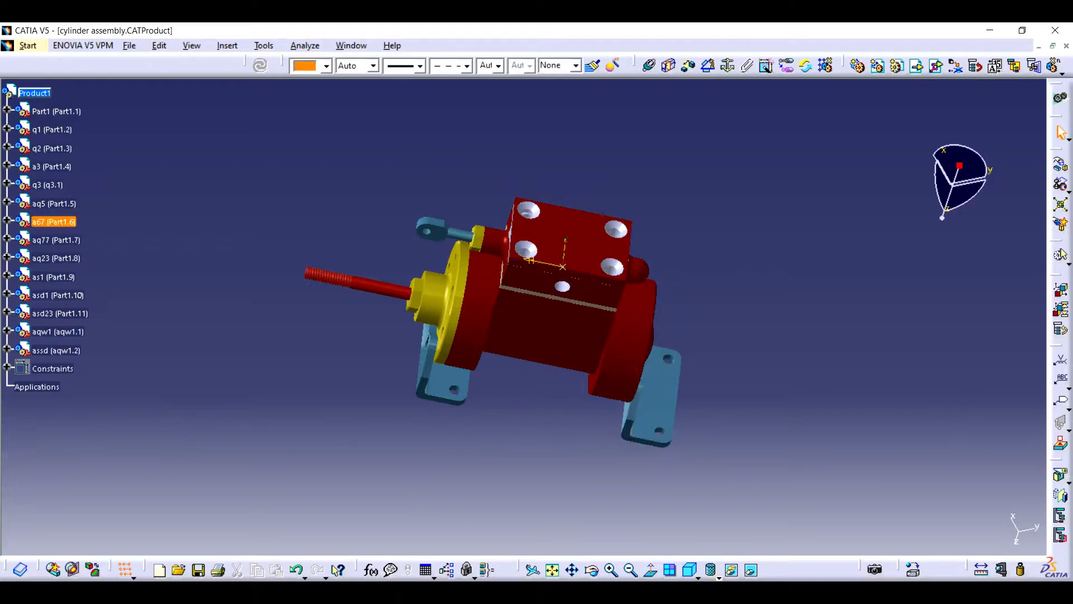
right_click(562, 235)
click(593, 286)
right_click(563, 266)
click(596, 309)
- Save the cylinder assembly
ctrl+middle_drag(532, 486, 668, 448)
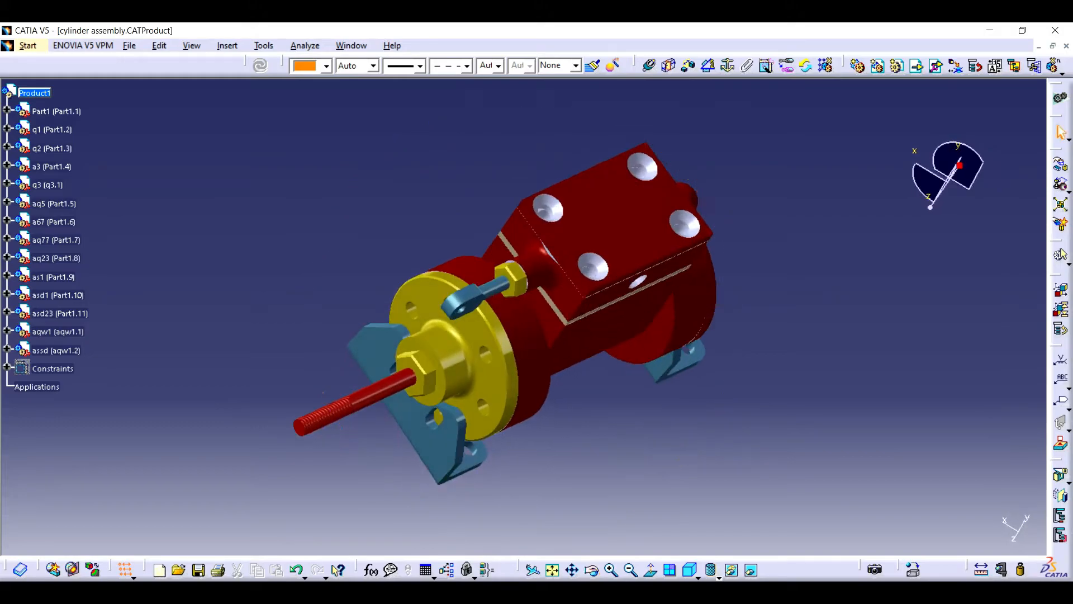
key(ctrl+s)
key(Return)
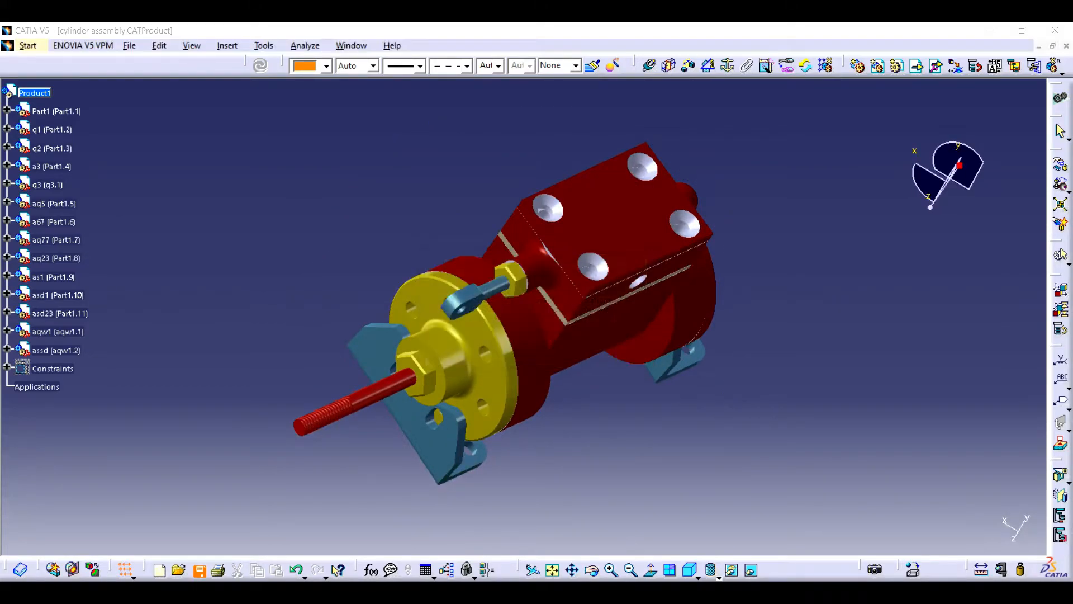
click(919, 593)
right_click(959, 527)
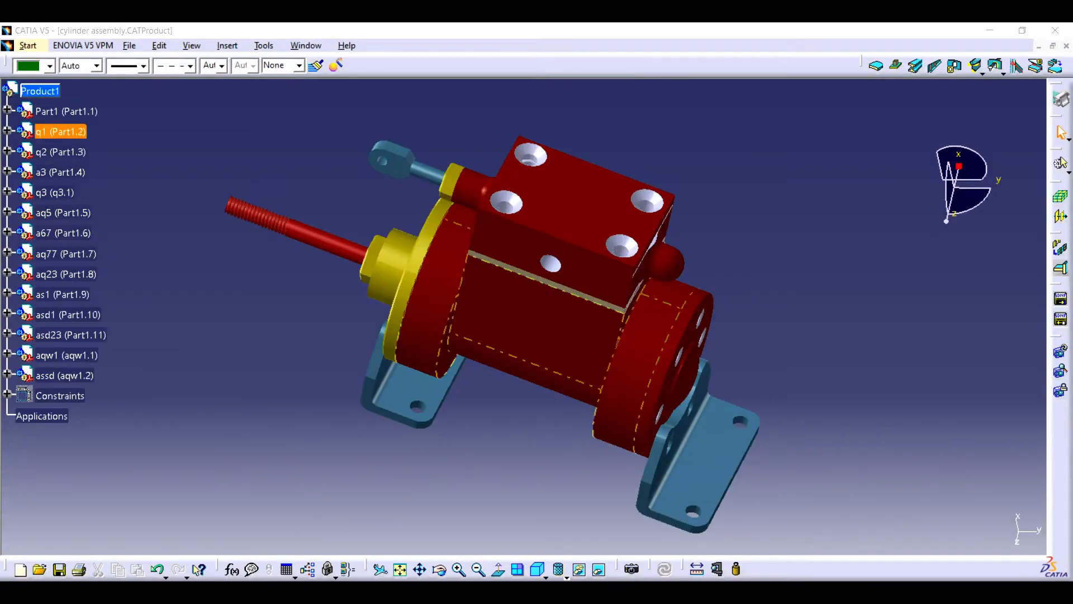
- Hide the cylinder body q1 to expose the piston, and switch to the assembly design workbench
right_click(51, 131)
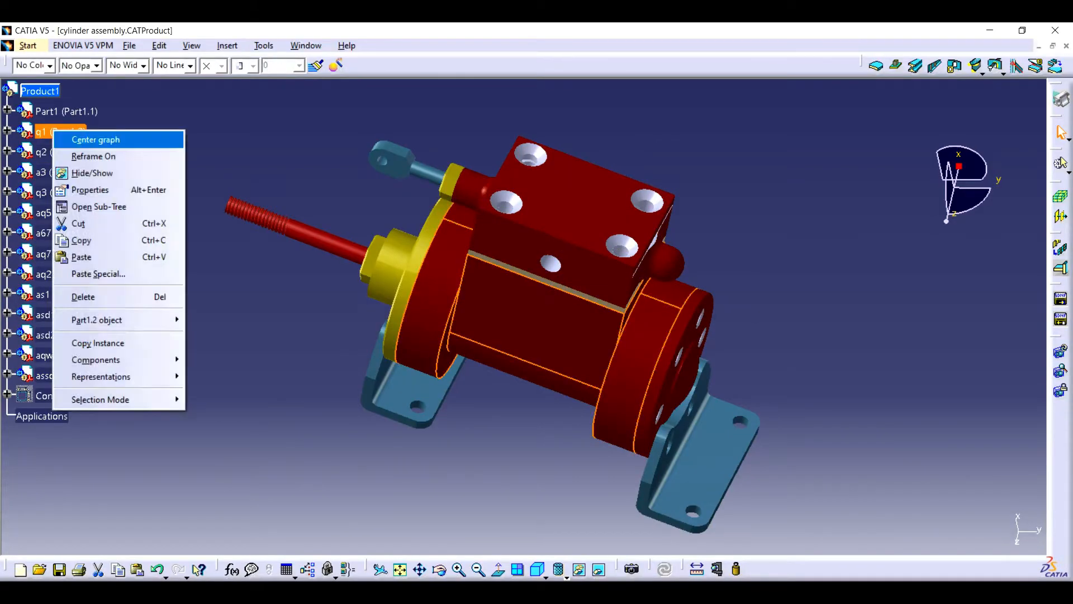
click(92, 173)
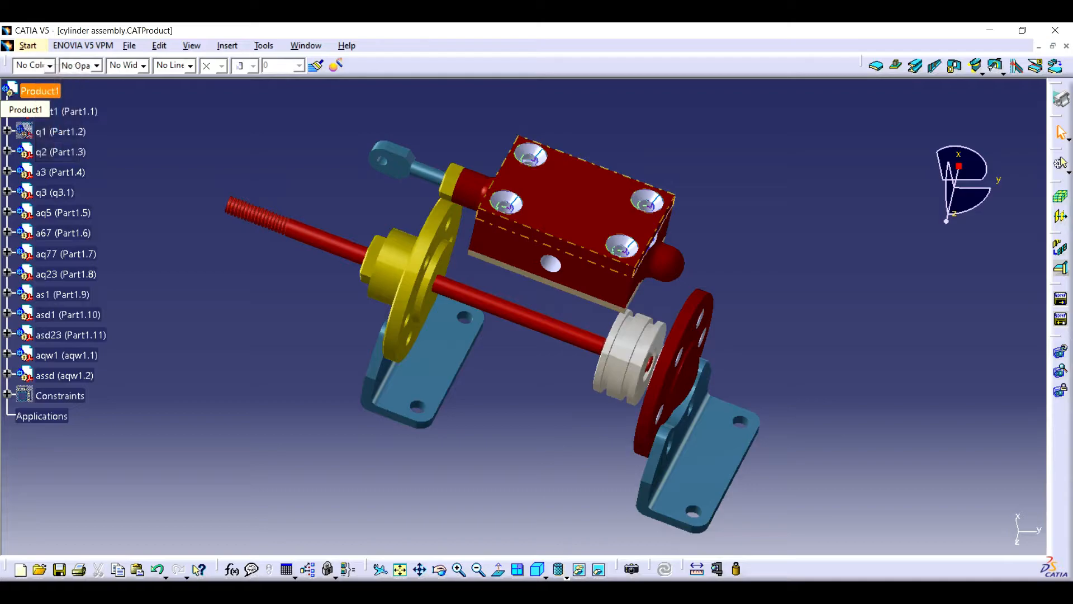
click(28, 45)
mouse_move(84, 77)
click(275, 95)
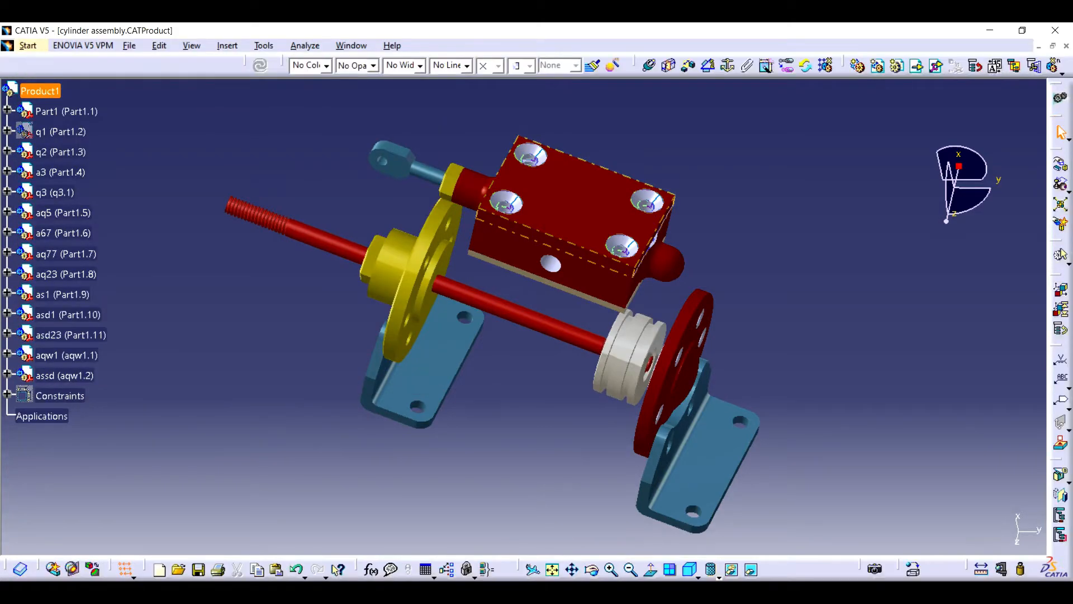
- Insert the existing part "pistion ring" from the twin engine folder into Product1
click(525, 292)
key(r)
key(r)
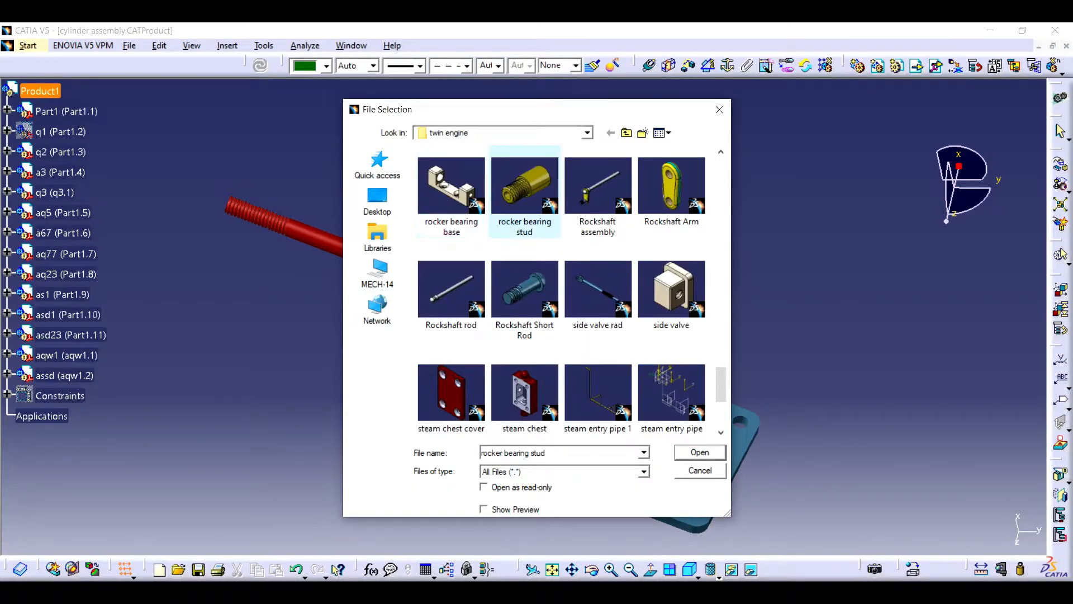
scroll(599, 344, down, 3)
scroll(599, 343, up, 6)
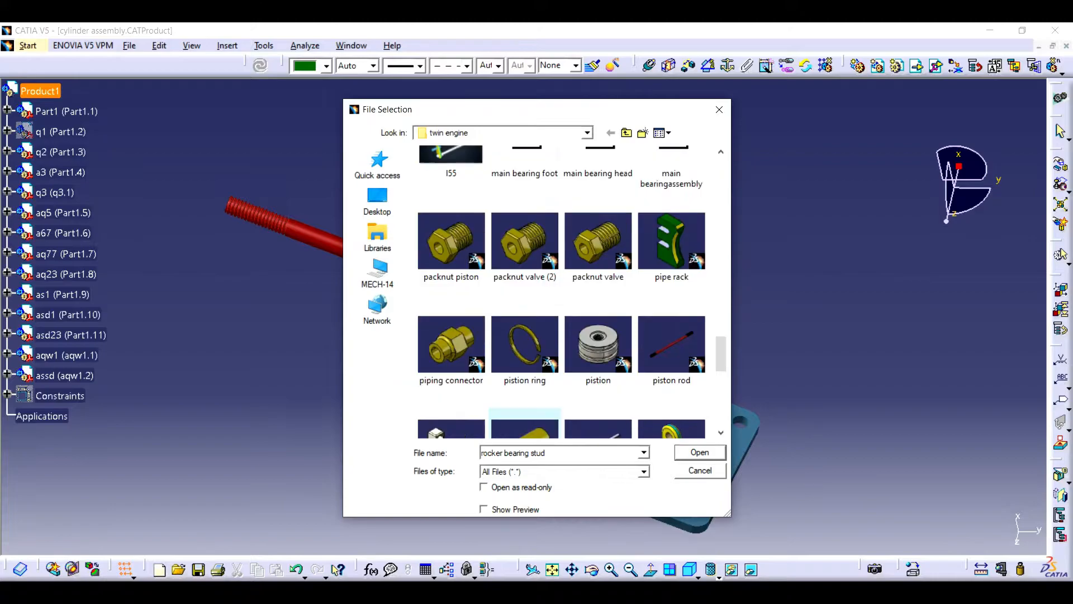
click(599, 345)
click(525, 345)
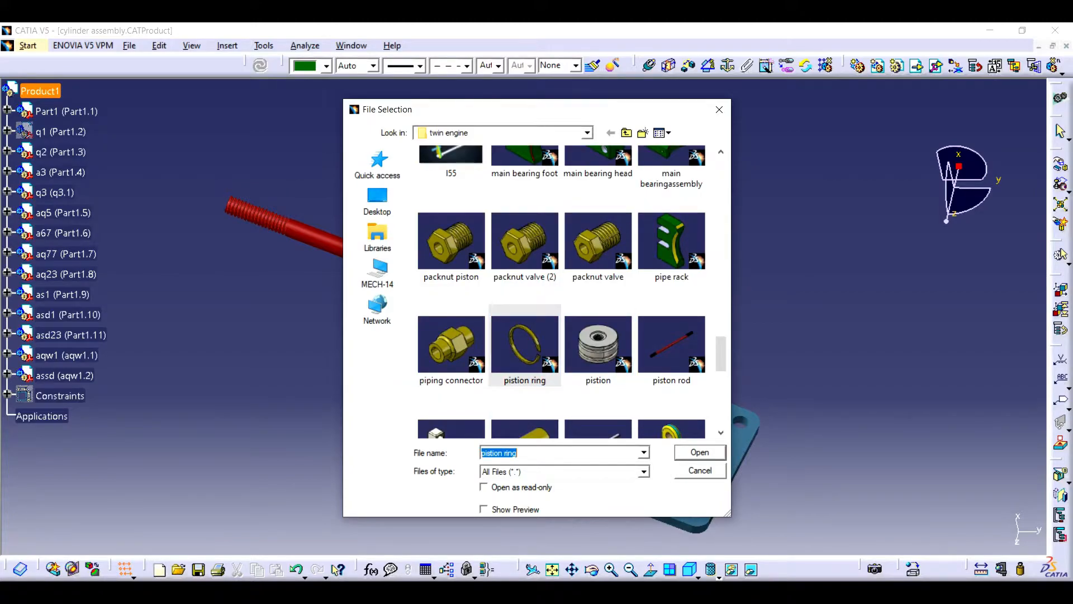
- Resolve the part number conflict by renaming the inserted piston ring as addf1
click(927, 265)
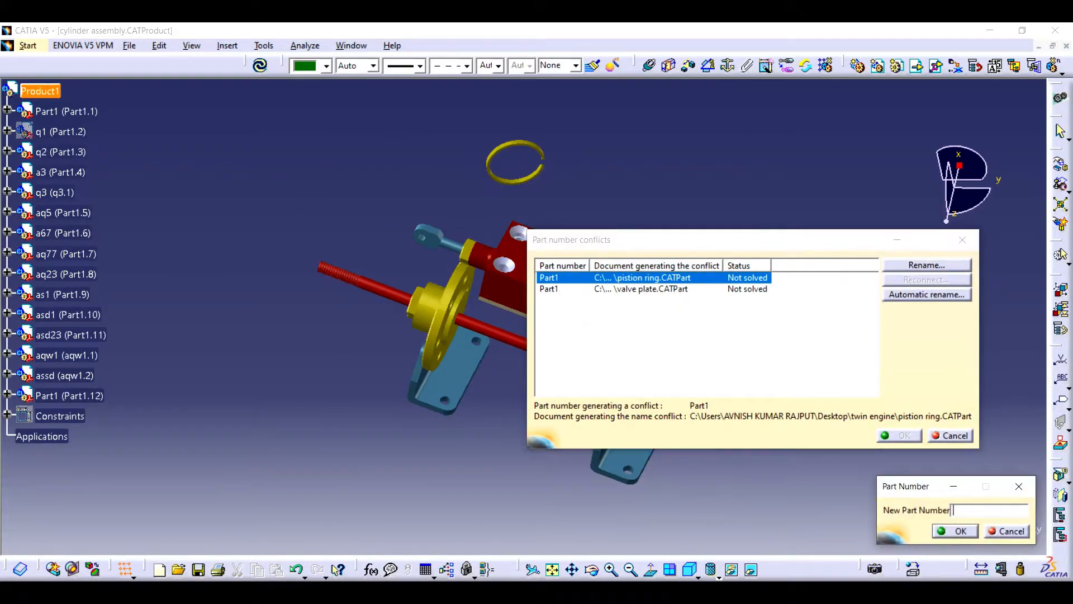
text(addf1)
key(Return)
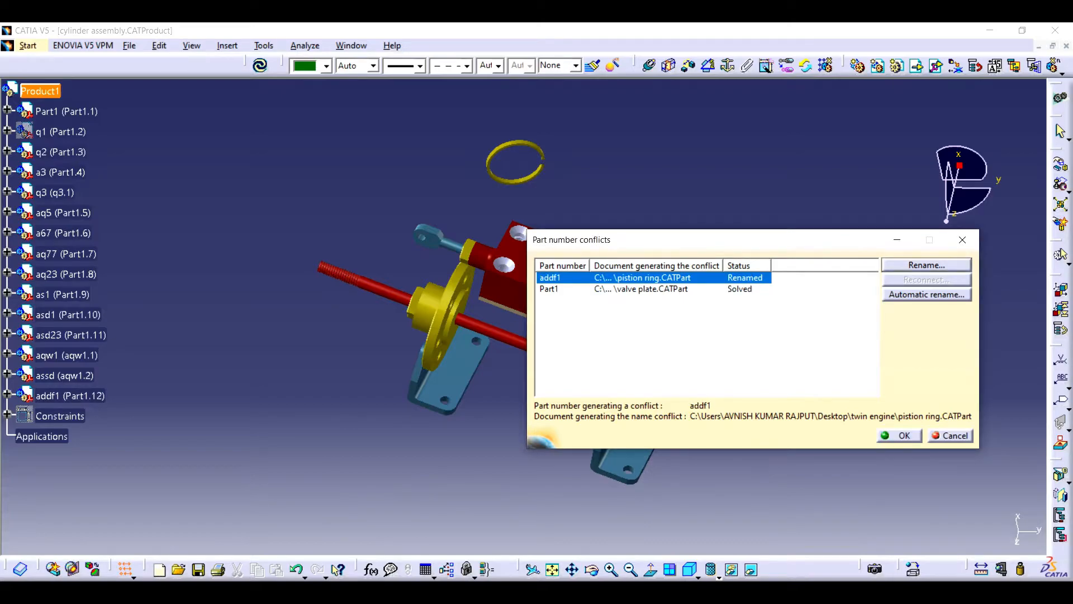
key(Return)
- Add a coincidence constraint between the piston's axis and the piston ring's axis, and update the assembly
click(611, 570)
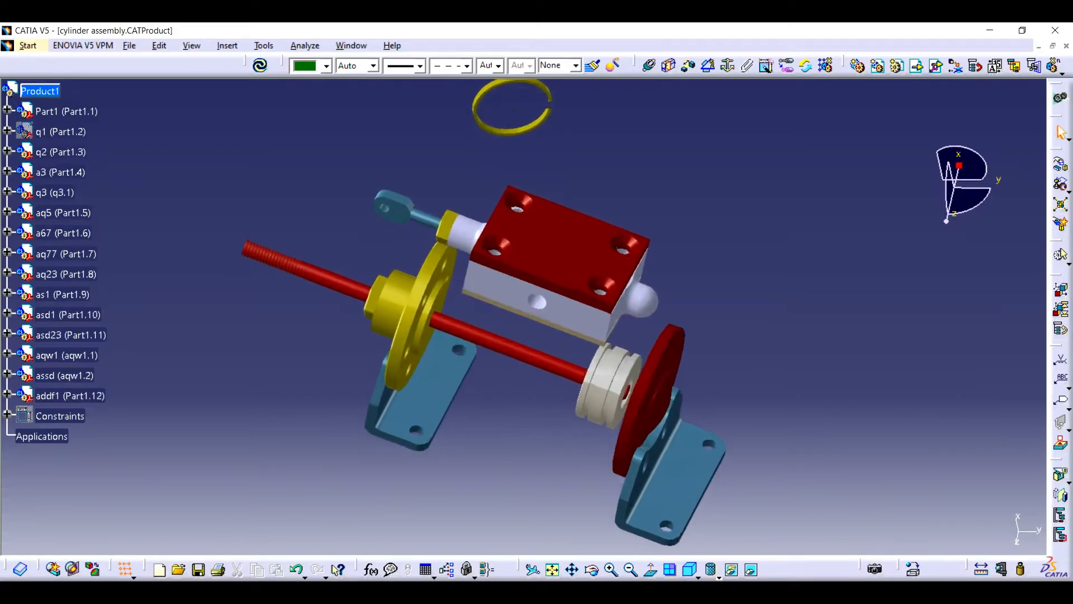
click(650, 66)
click(623, 399)
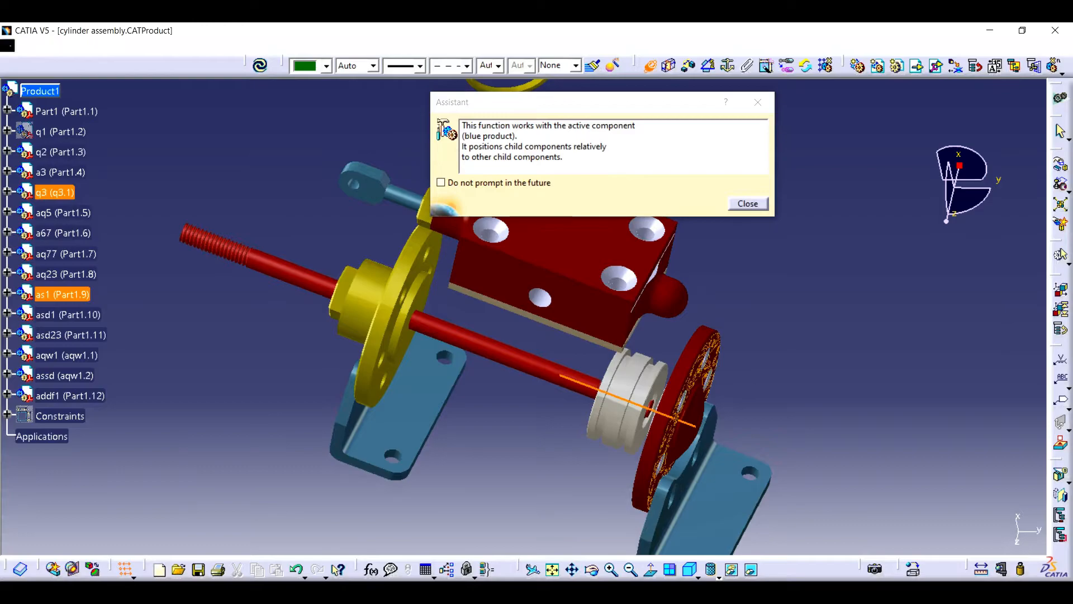
click(748, 204)
click(572, 569)
drag(541, 321, 545, 470)
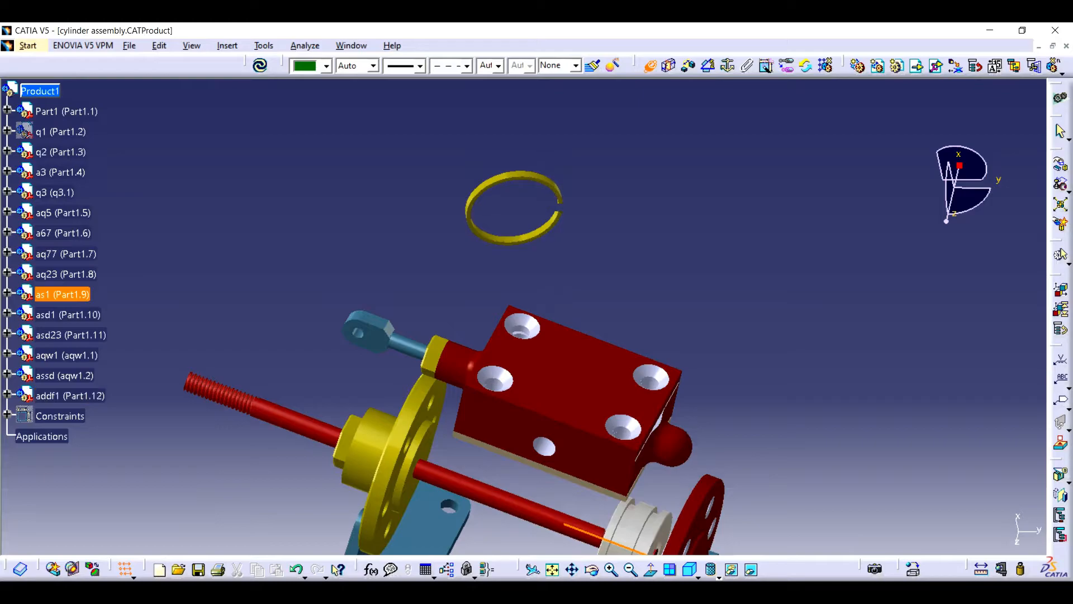
click(591, 569)
drag(531, 210, 597, 276)
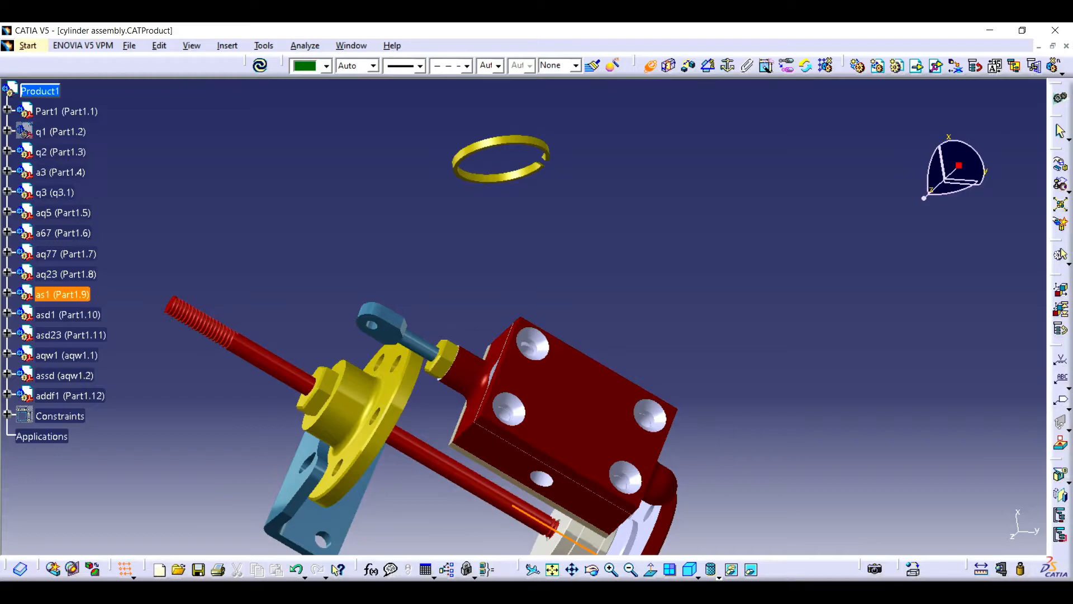
click(503, 178)
click(260, 65)
- Move the piston ring addf1 along the piston axis until it sits clear beyond the red end cover
click(572, 569)
drag(568, 523, 420, 290)
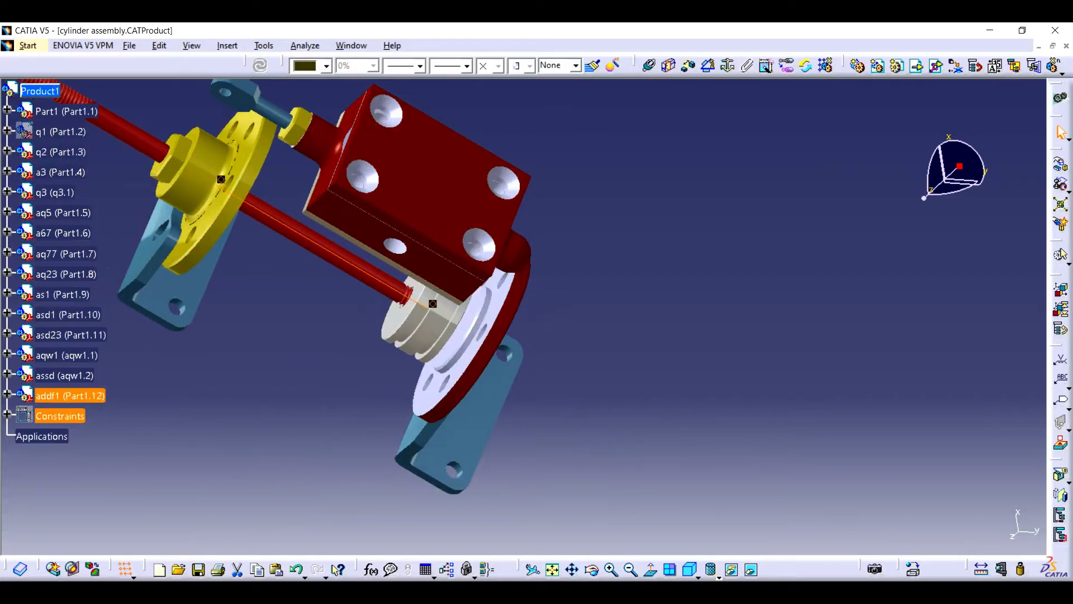
click(70, 396)
drag(960, 166, 801, 529)
click(70, 395)
click(783, 436)
ctrl+middle_drag(783, 436, 783, 313)
middle_drag(680, 481, 604, 321)
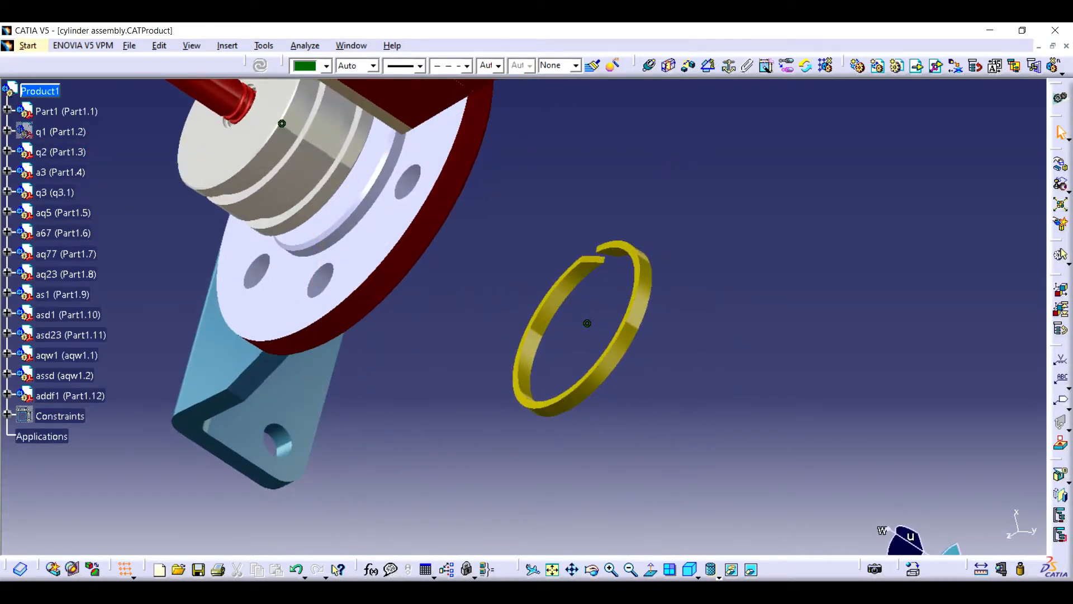
- Add an offset constraint of 0 between the ring's flat side face and the piston groove nearest the red end cover, and update
click(690, 65)
key(Return)
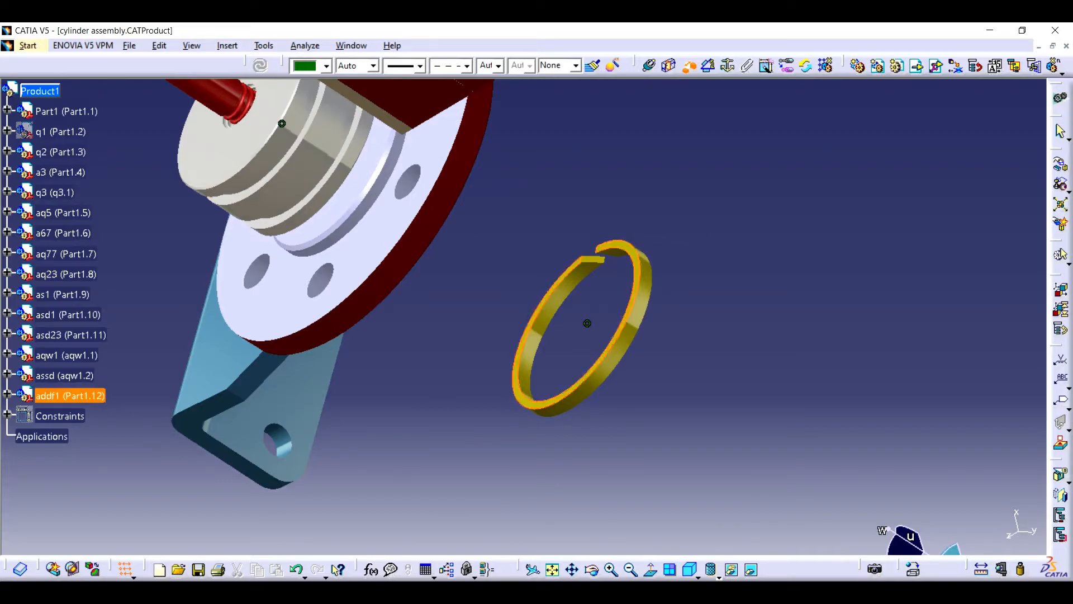
middle_drag(594, 269, 484, 94)
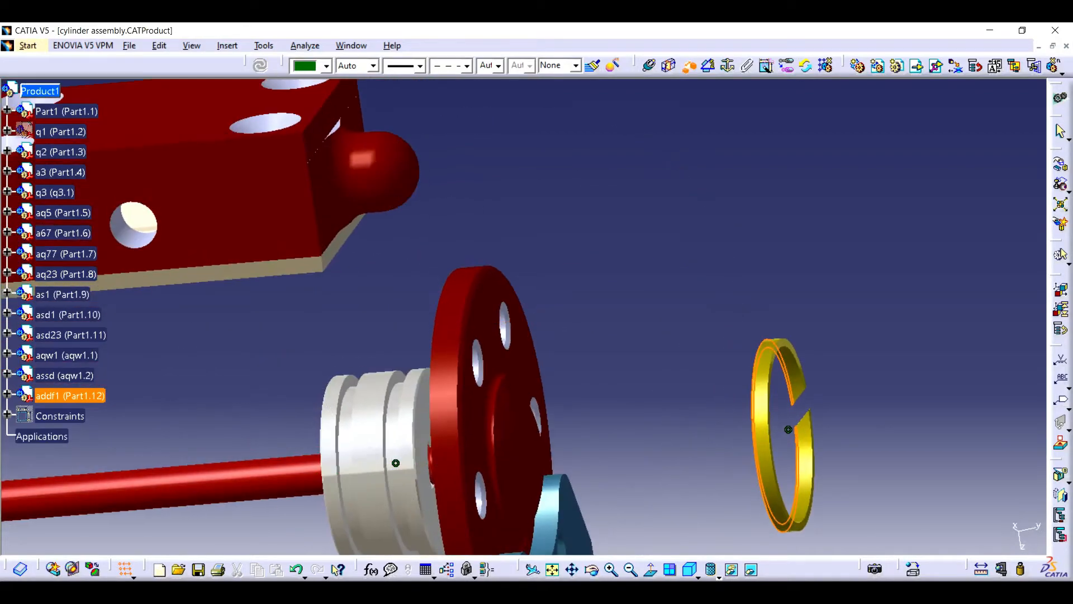
click(390, 464)
text(0)
key(Return)
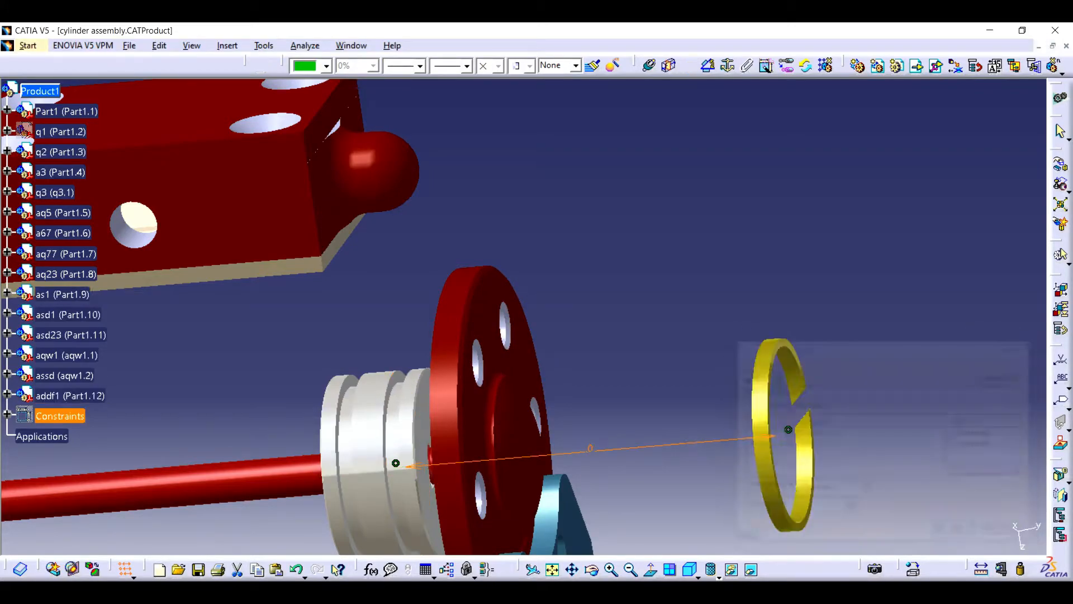
key(ctrl+u)
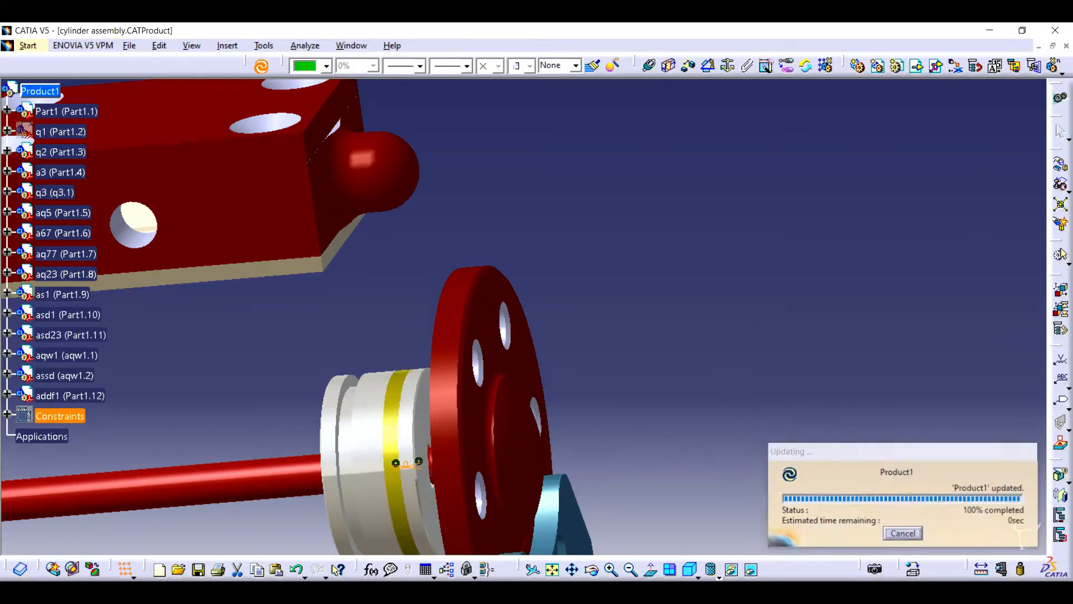
- Insert a second "pistion ring" from the twin engine folder into Product1
click(42, 91)
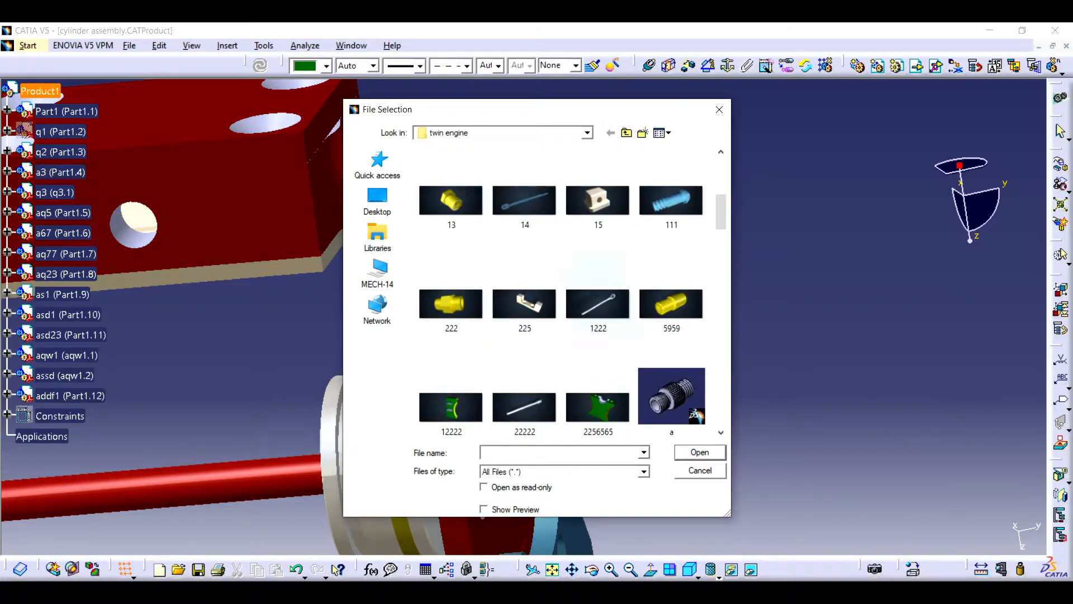
text(11)
scroll(561, 291, down, 5)
click(525, 348)
scroll(525, 313, down, 5)
click(524, 190)
click(525, 291)
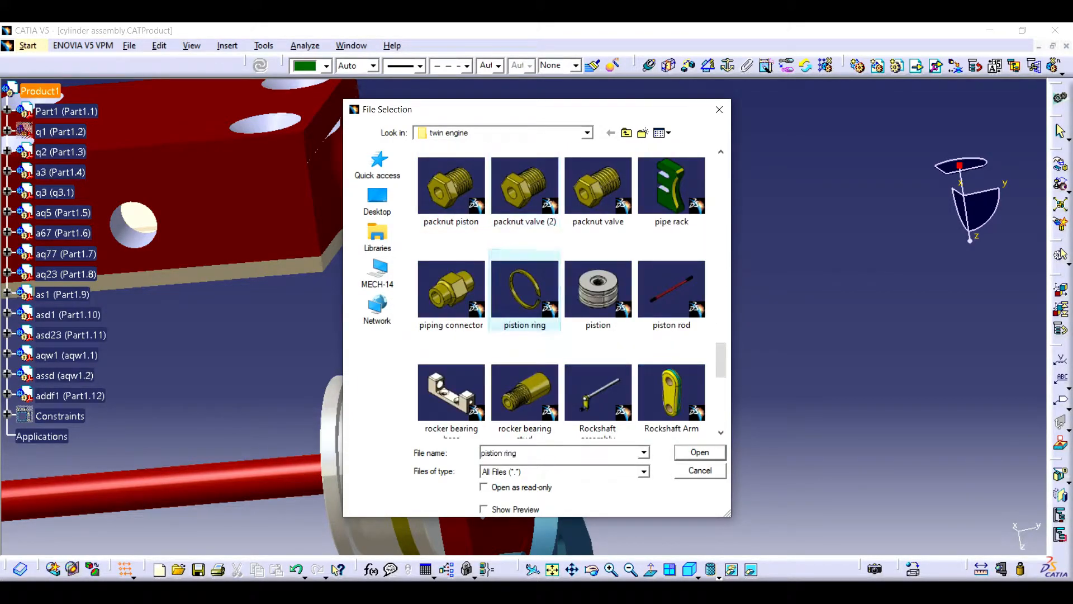
double_click(525, 291)
- Add a coincidence constraint between the piston's axis and the second piston ring's axis, and dismiss the incident report
click(650, 66)
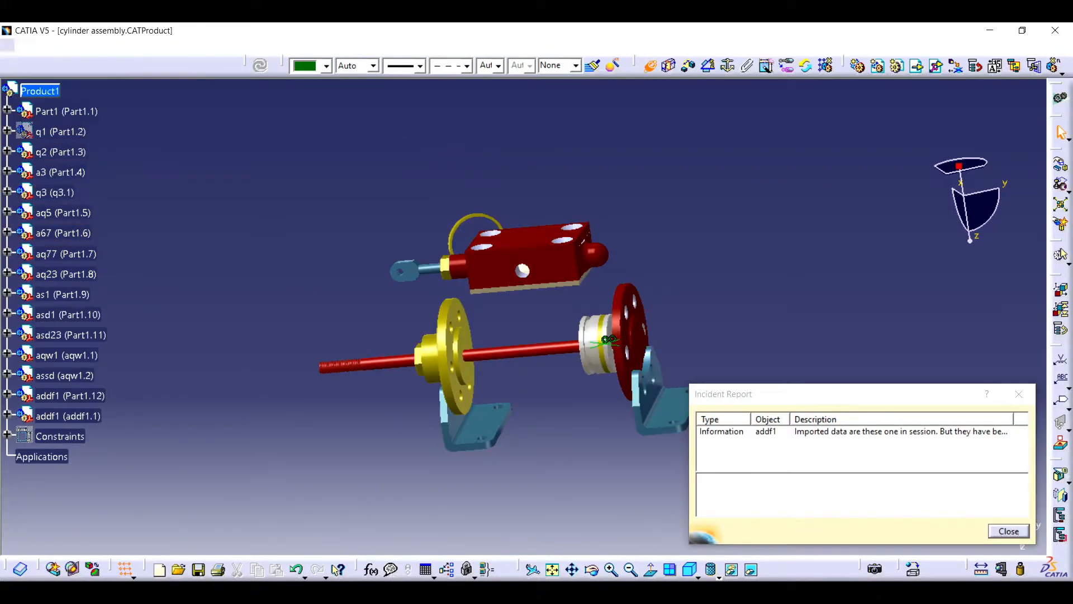
click(594, 344)
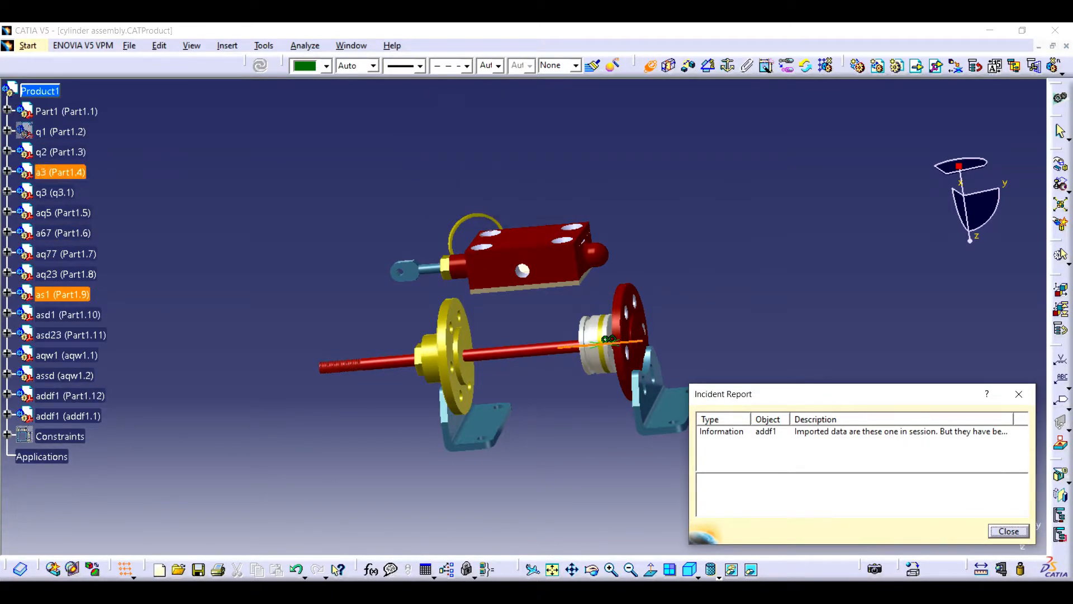
click(591, 569)
drag(520, 346, 576, 414)
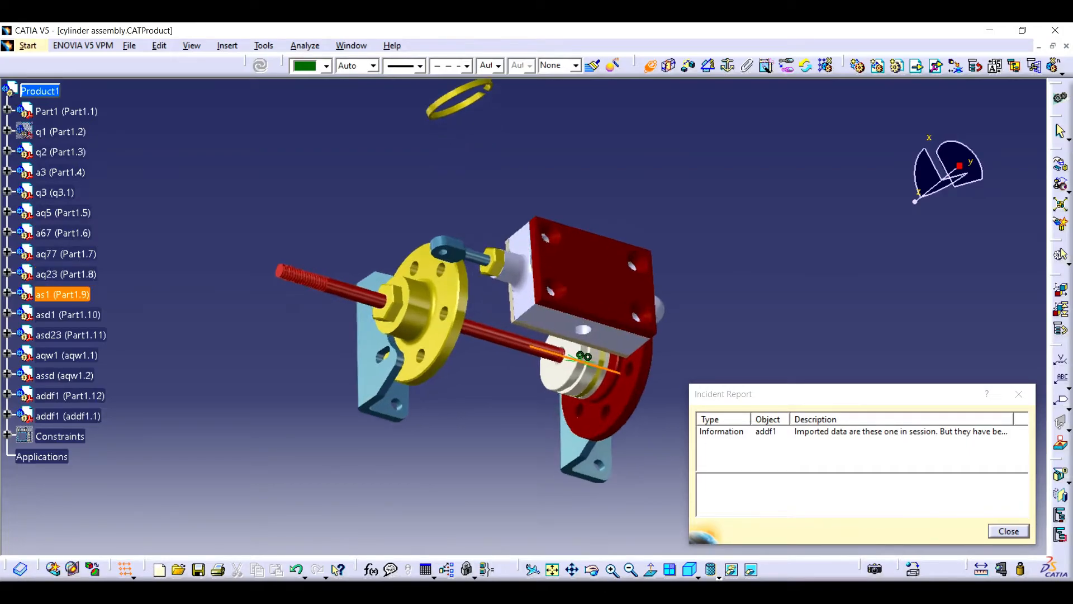
click(572, 570)
drag(531, 246, 560, 457)
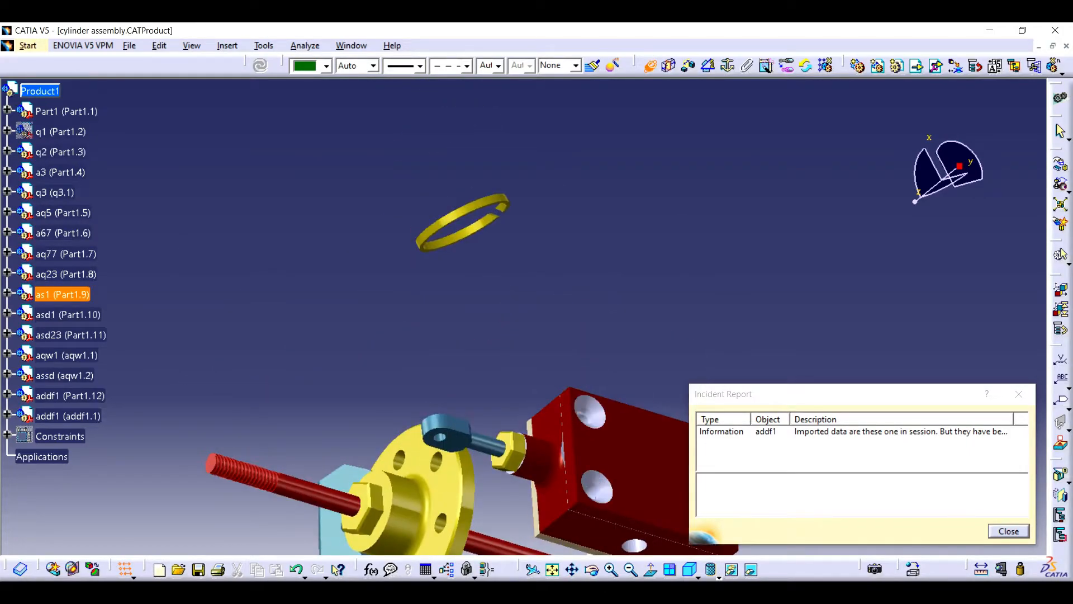
click(469, 229)
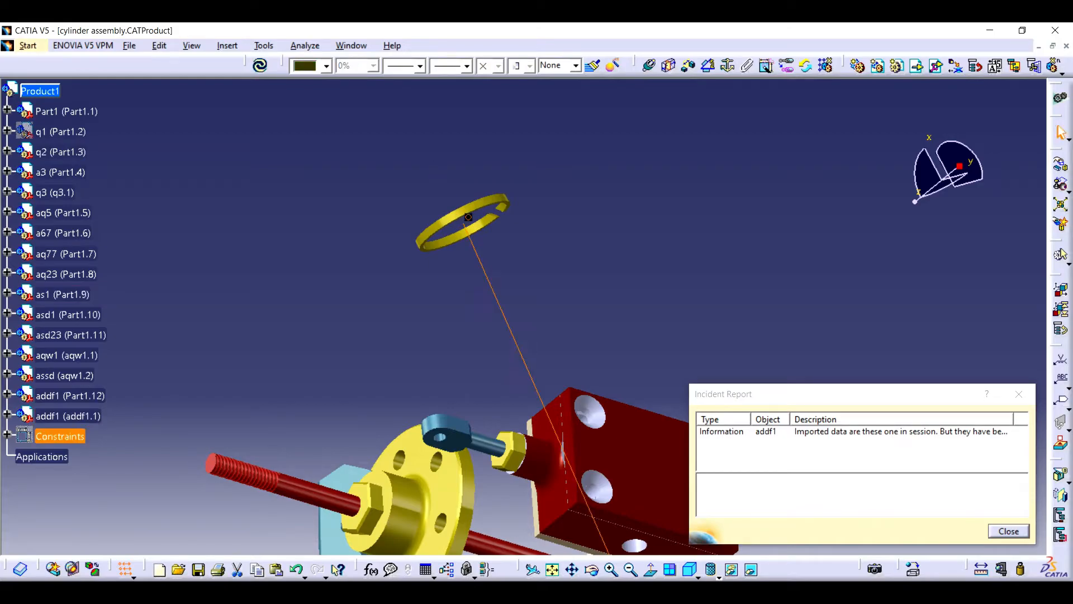
click(572, 570)
drag(690, 475, 791, 475)
click(1009, 531)
- Move the second piston ring along the piston axis until it sits clear beyond the red end cover
drag(606, 492, 584, 244)
drag(580, 334, 954, 446)
click(384, 315)
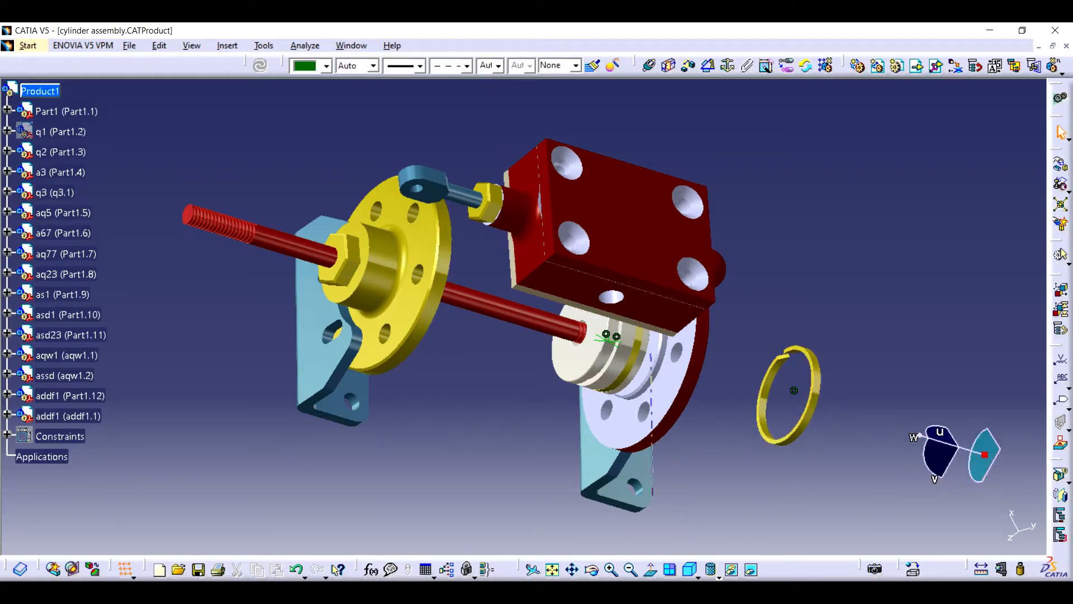
- Constrain the second piston ring's flat side face to the side face of the piston's remaining empty groove, and update the assembly
ctrl+middle_drag(783, 386, 570, 216)
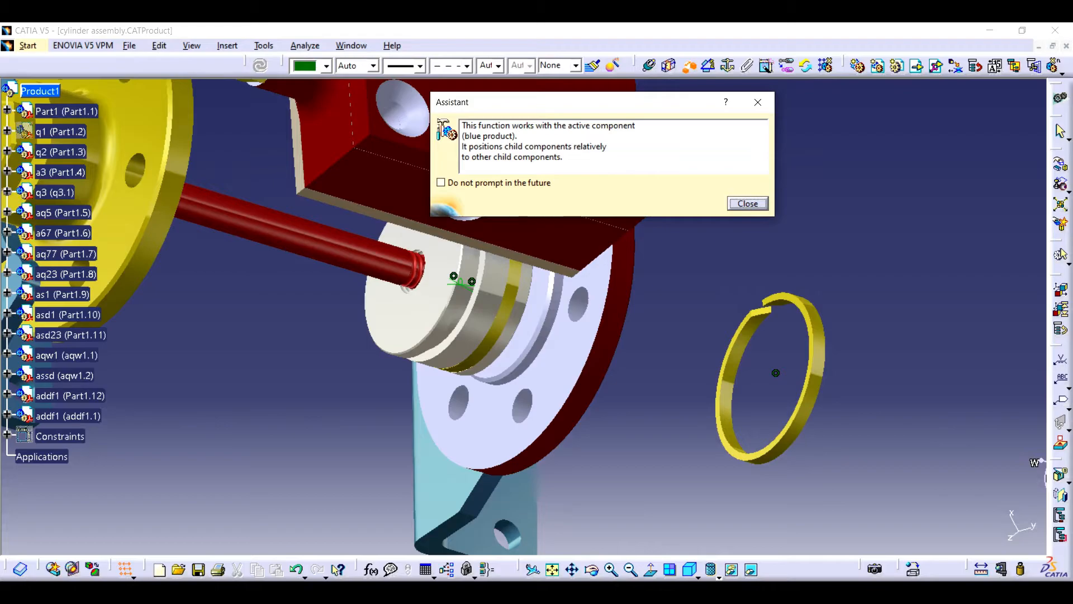
click(749, 203)
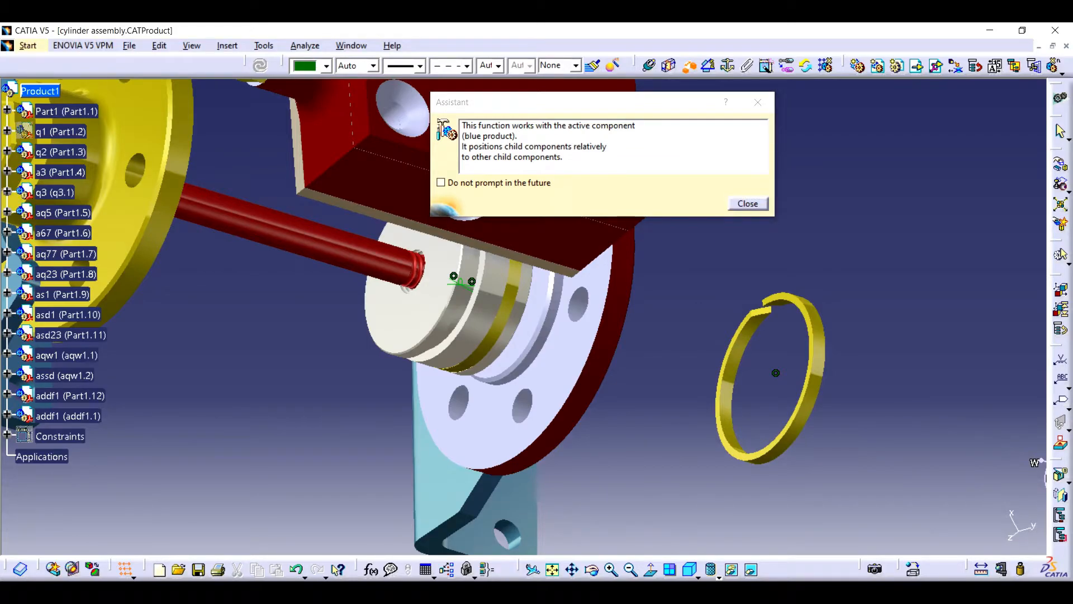
click(808, 376)
click(748, 204)
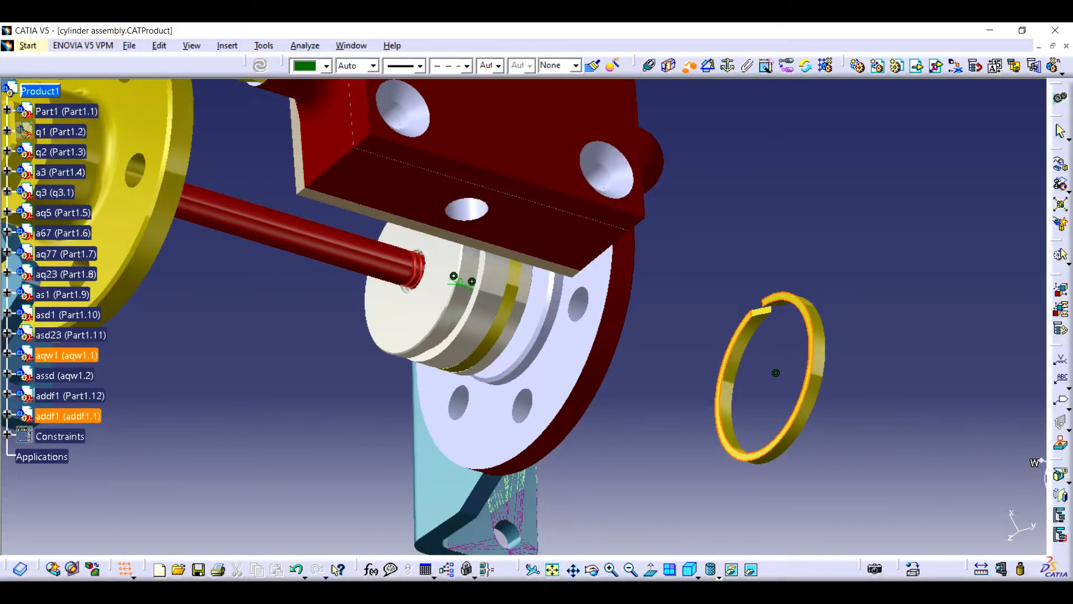
middle_drag(505, 502, 431, 268)
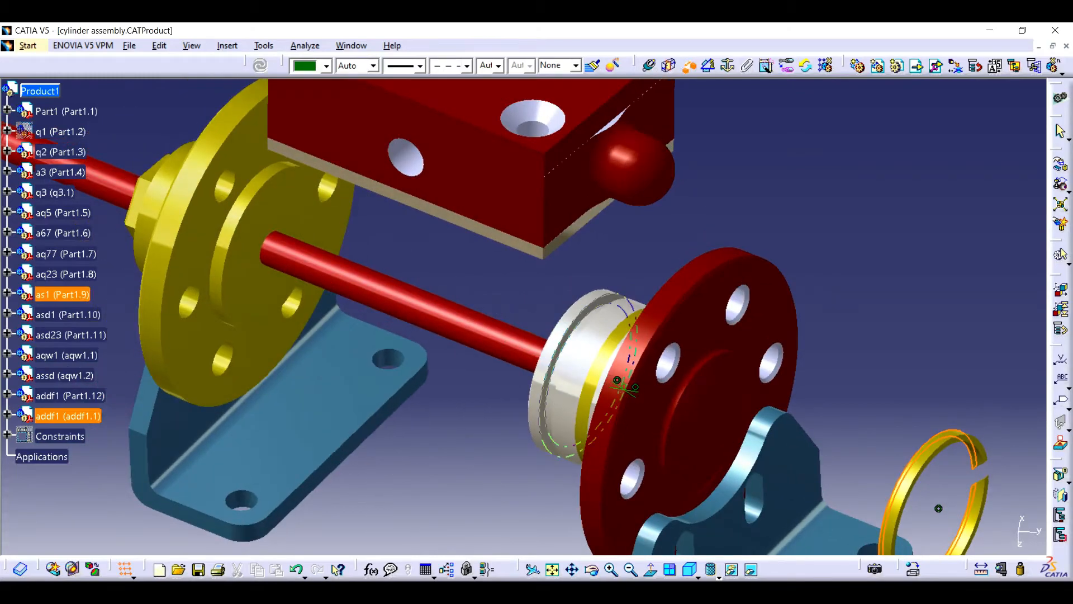
click(939, 508)
click(954, 529)
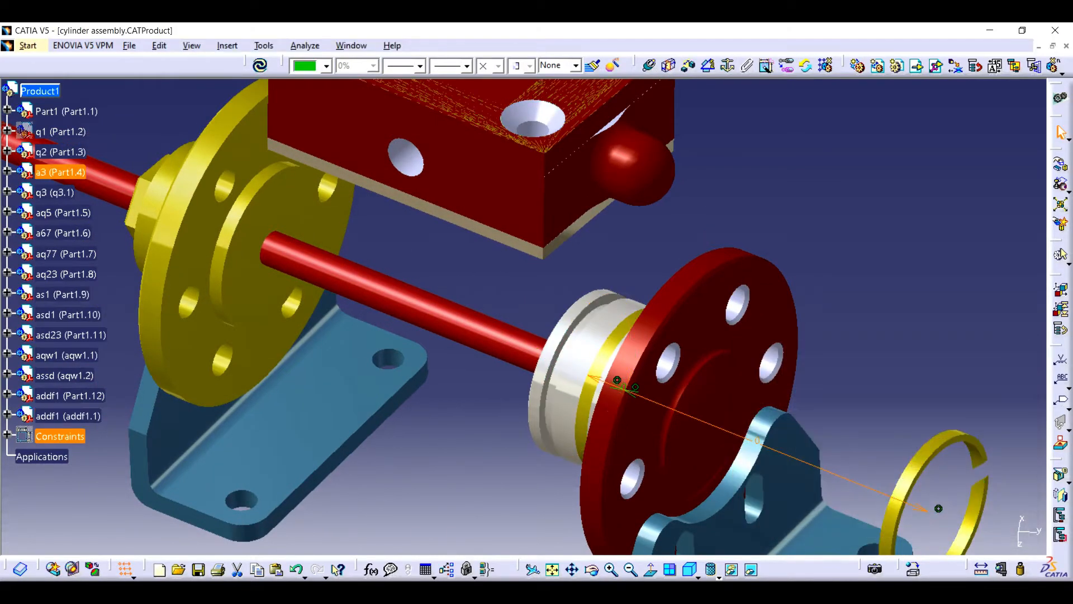
key(ctrl+u)
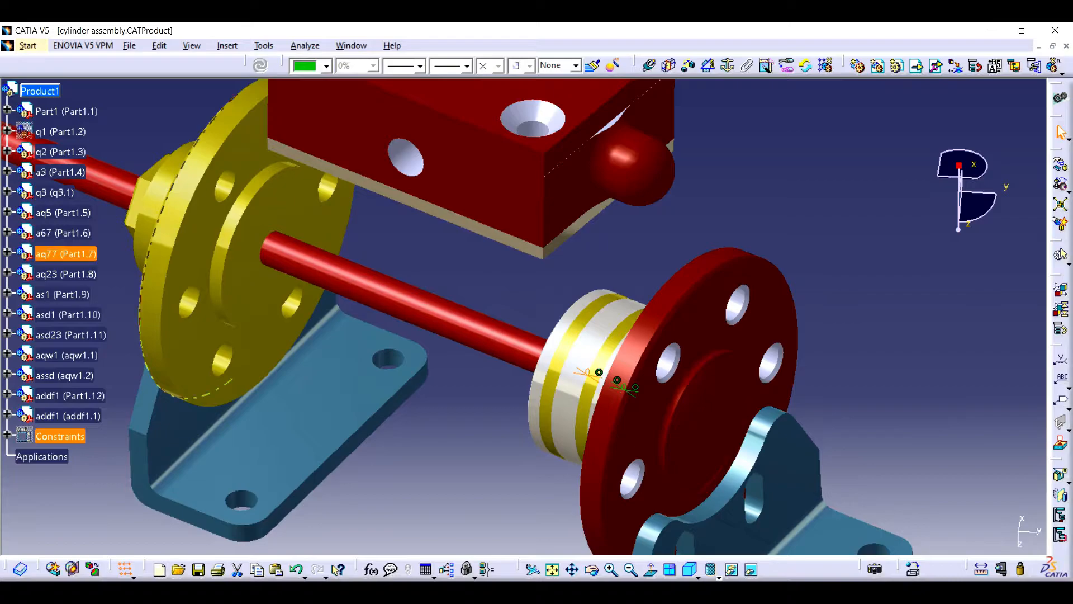
- Show the hidden cylinder body q1 again and save the cylinder assembly
right_click(60, 131)
click(95, 172)
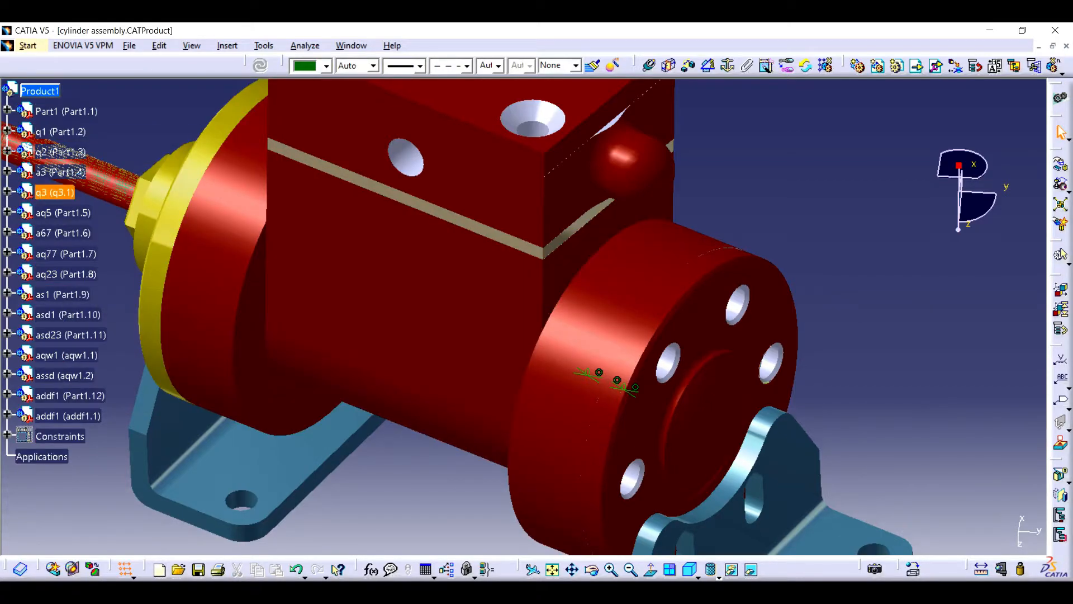
key(ctrl+s)
key(Return)
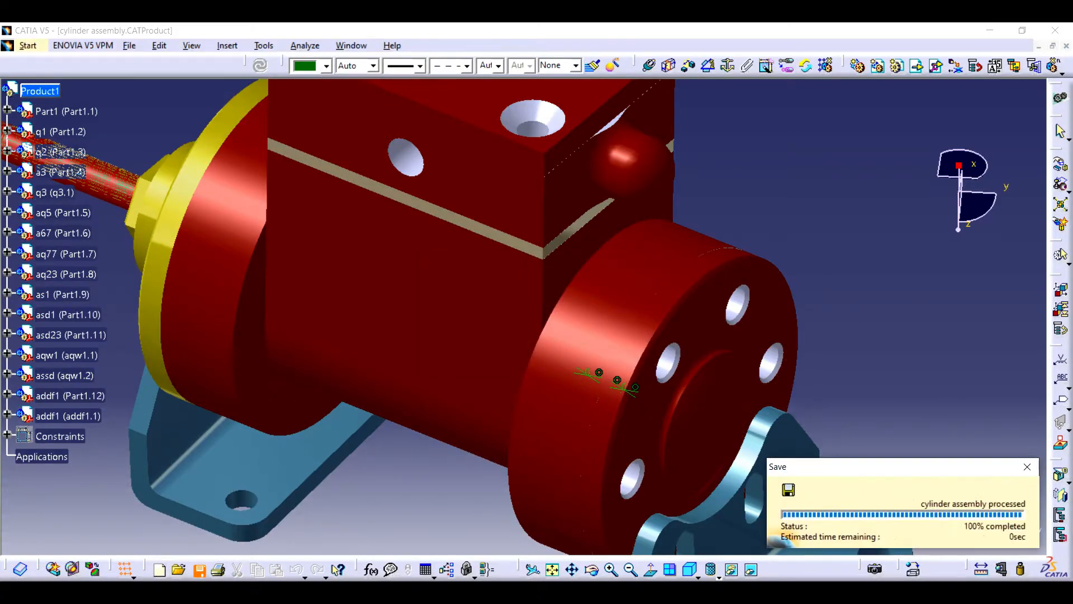
- Switch to a new empty Product1, start inserting an existing component, and browse to the twin engine folder
click(918, 598)
right_click(875, 556)
click(662, 492)
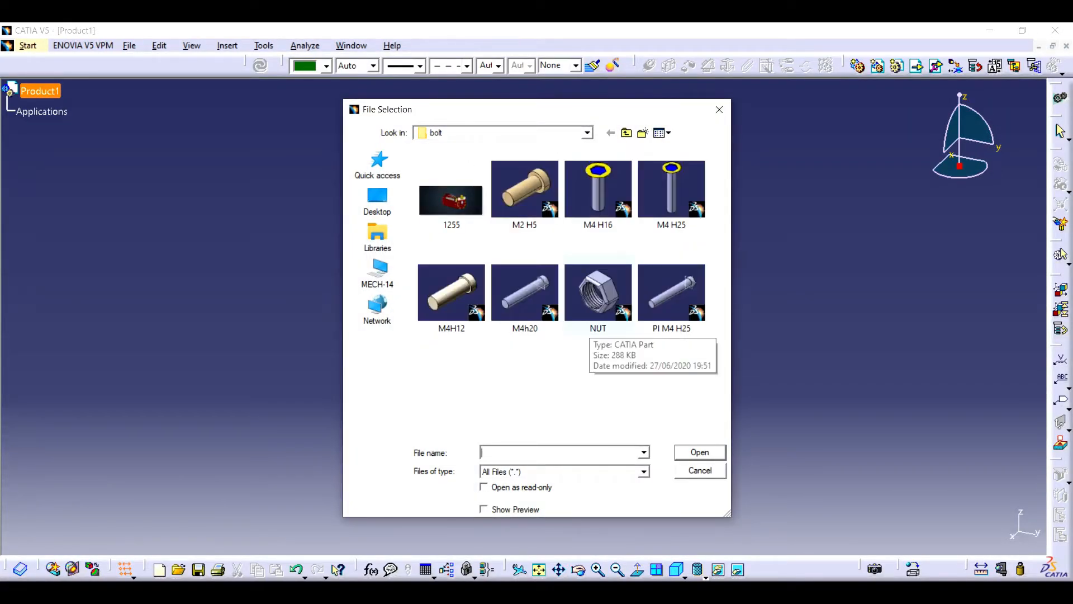
click(587, 133)
scroll(503, 213, up, 1)
click(470, 167)
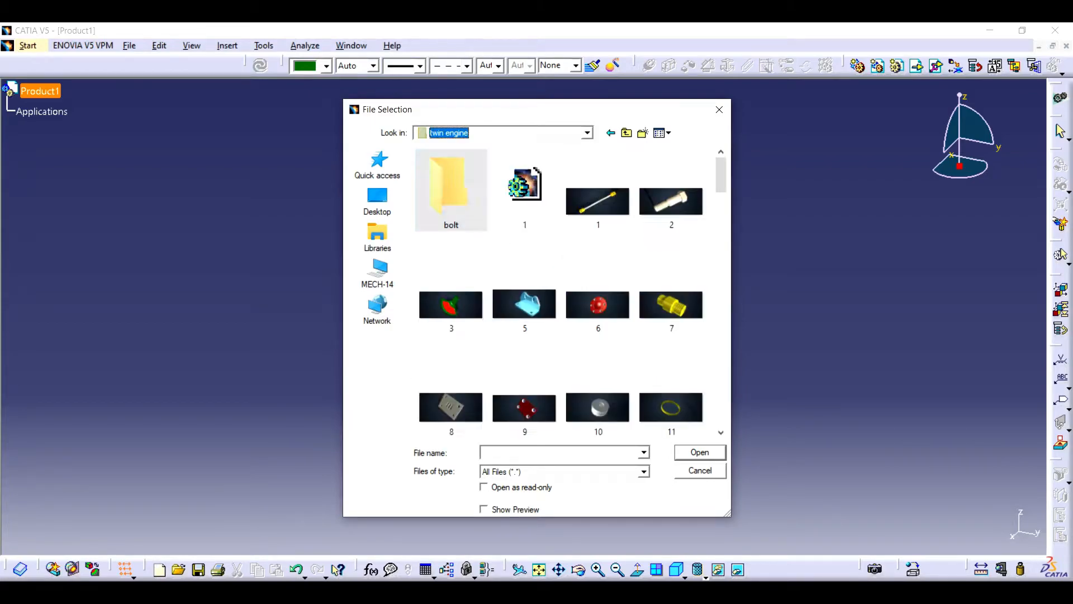
- Insert the "cylinder assembly" file into Product1 and resolve the part number conflict with automatic renaming
scroll(562, 291, down, 8)
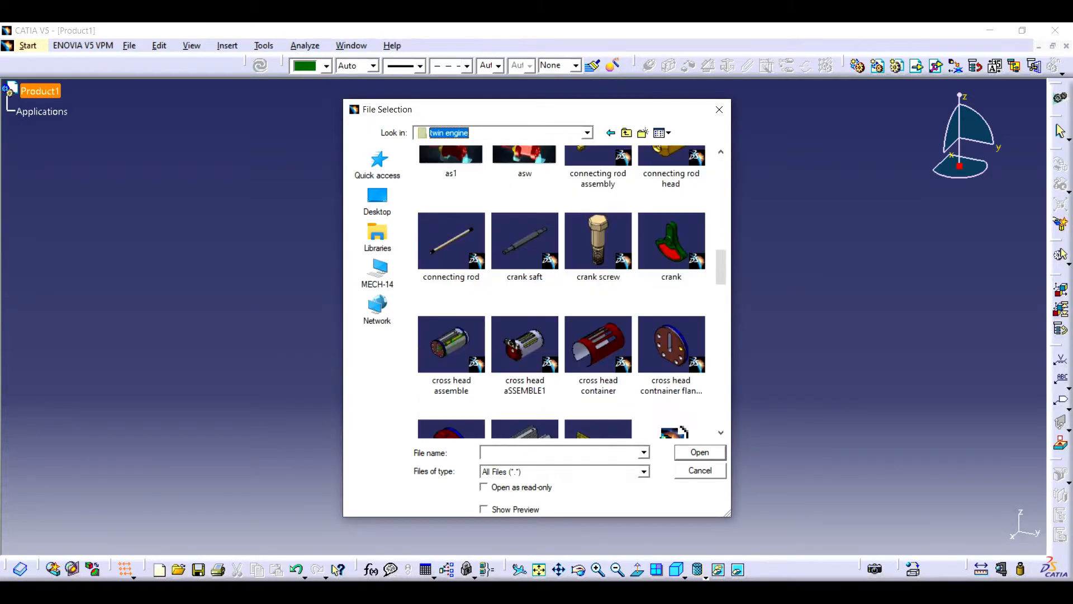
scroll(562, 290, down, 3)
scroll(565, 313, down, 3)
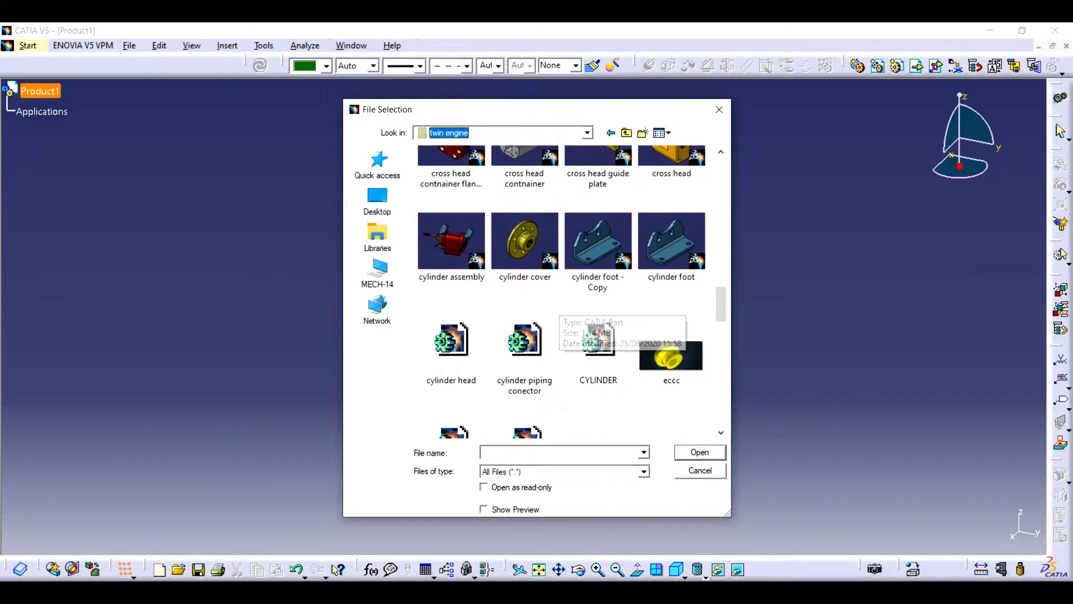
scroll(564, 313, down, 3)
scroll(565, 291, up, 1)
click(452, 242)
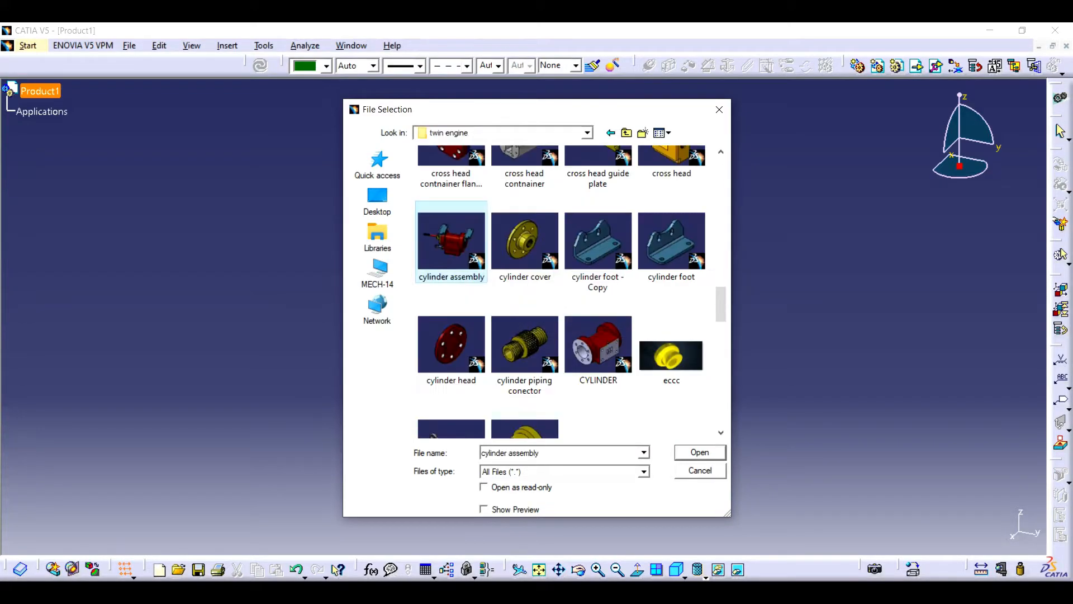
key(Tab)
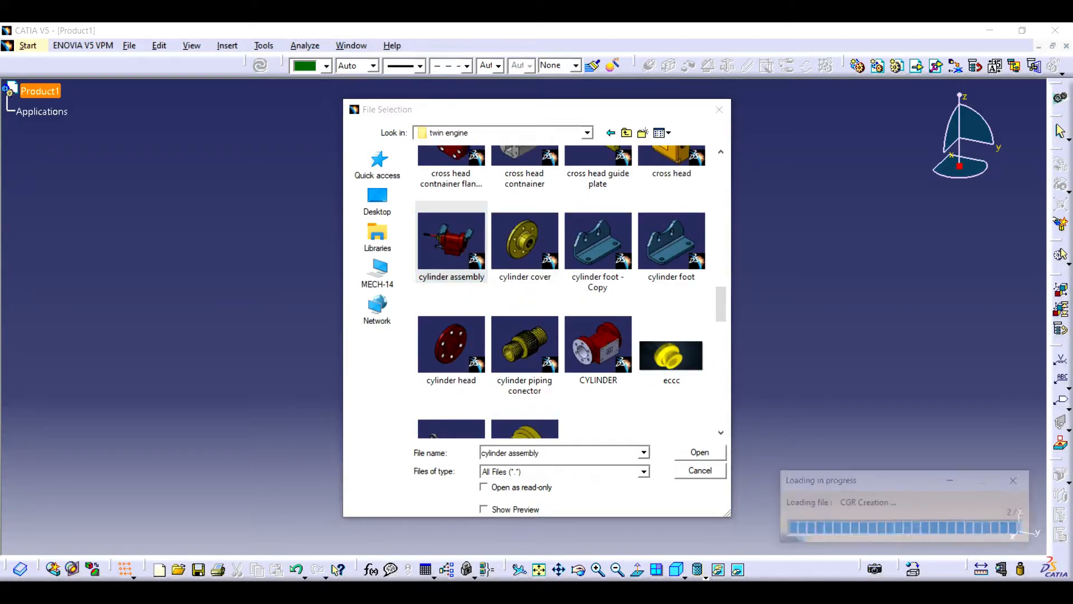
key(Return)
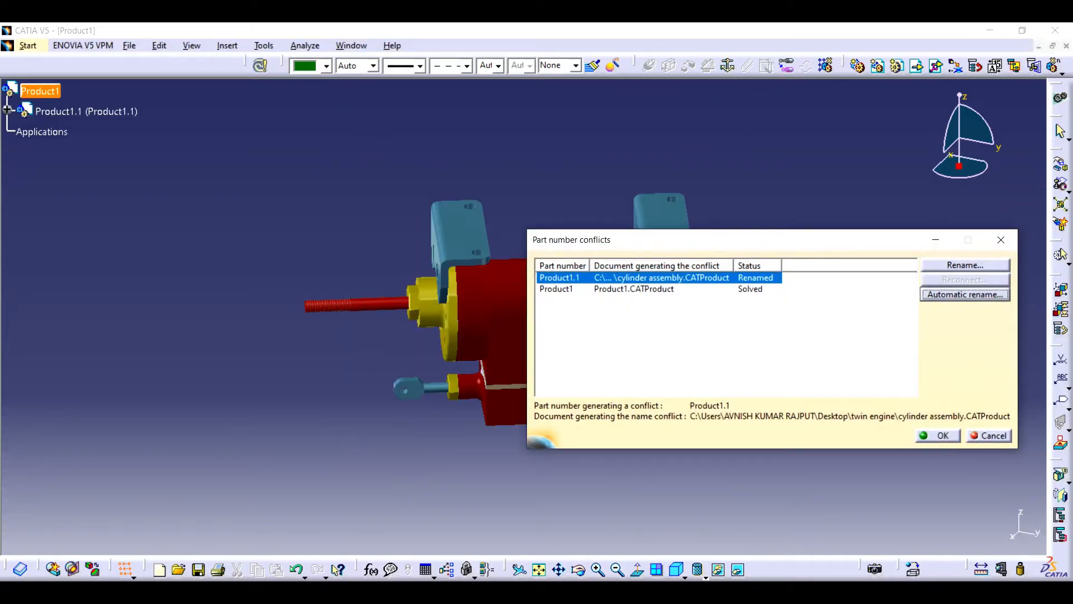
key(Return)
- Inspect the circle sketch of the steam chest's side hole pocket within the assembly, and exit the sketch
ctrl+middle_drag(523, 364, 524, 293)
middle_drag(414, 335, 741, 335)
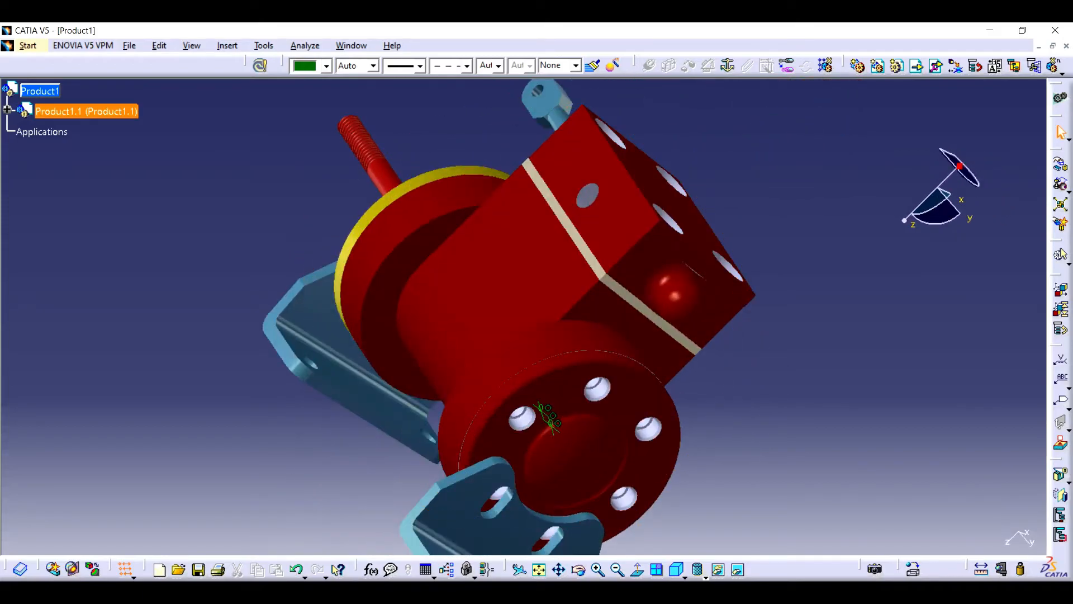
double_click(601, 223)
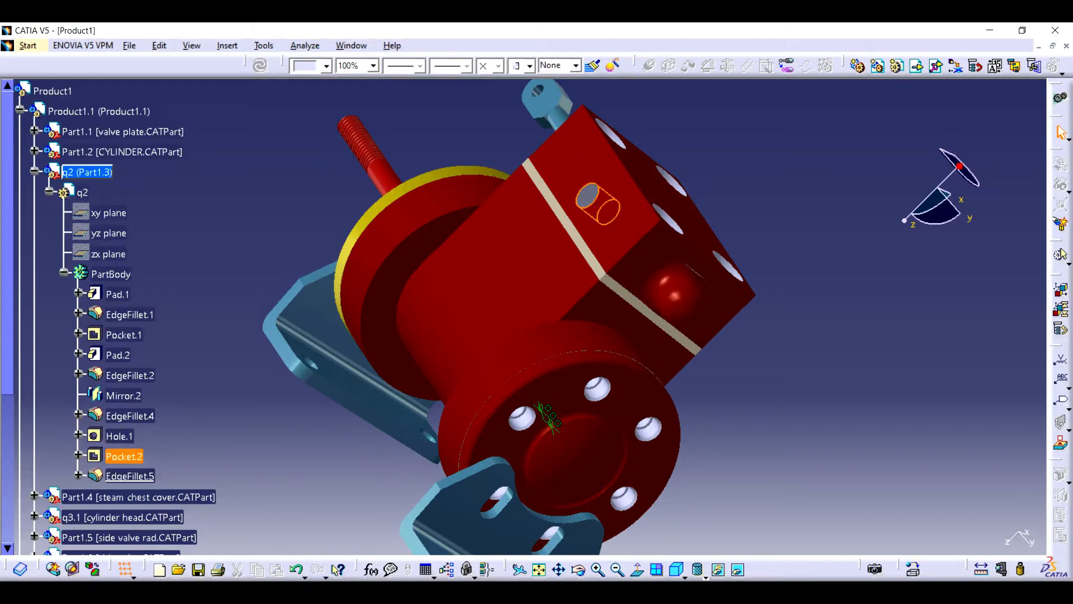
click(78, 456)
double_click(138, 476)
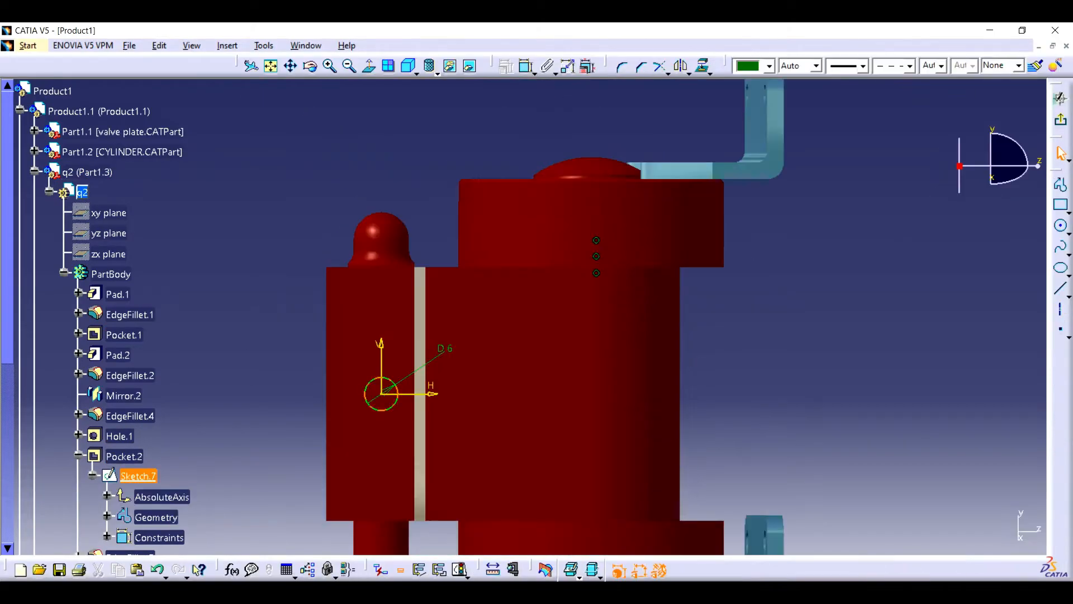
middle_drag(312, 318, 608, 271)
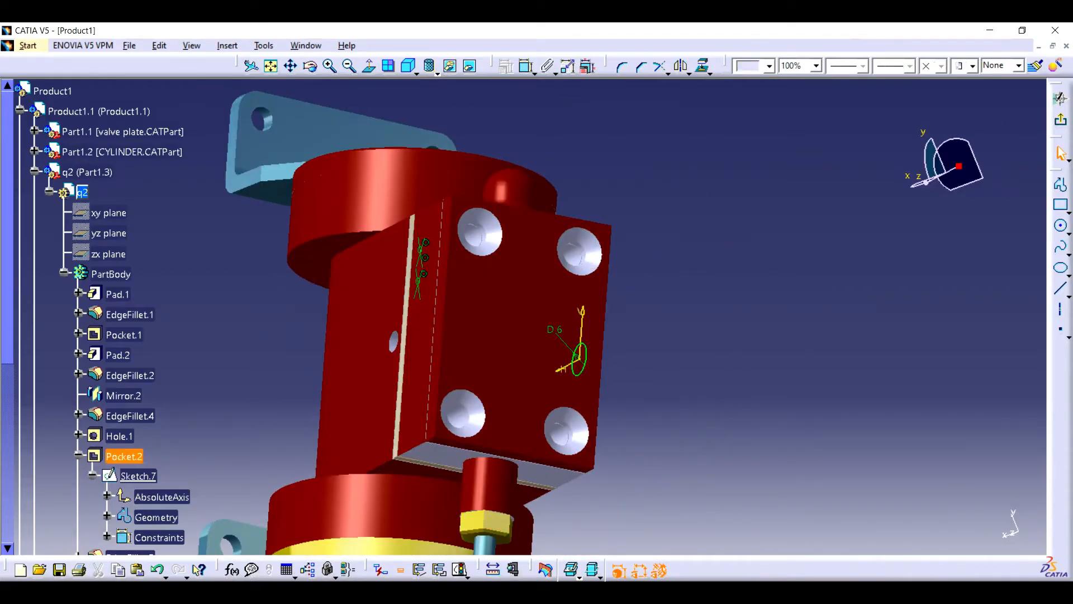
click(1061, 120)
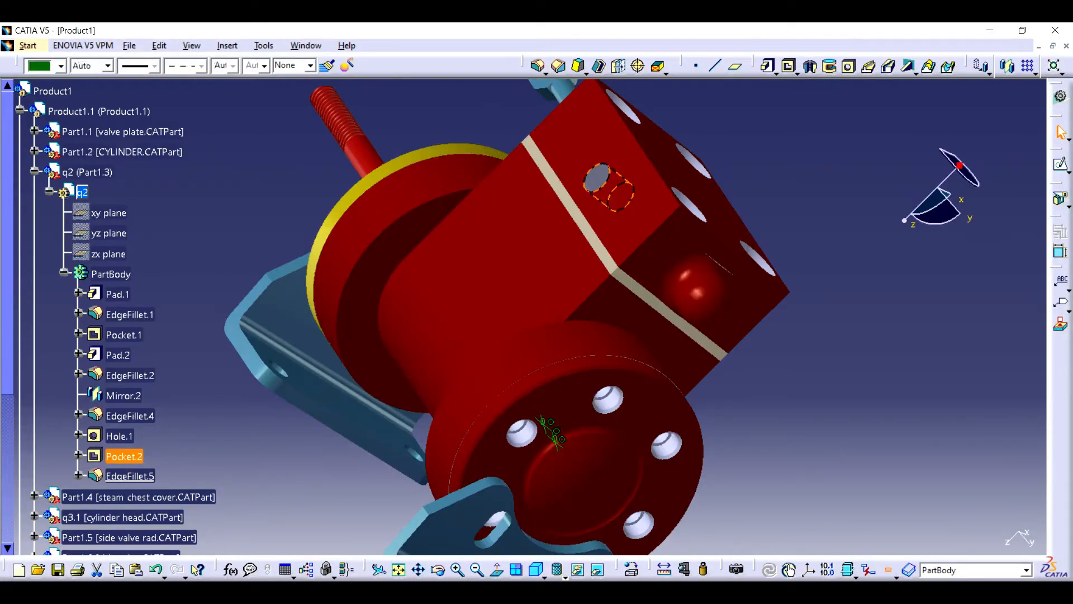
- Review the definition of the steam chest's Pocket.2 and cancel it without changes
double_click(125, 456)
middle_drag(534, 386, 371, 307)
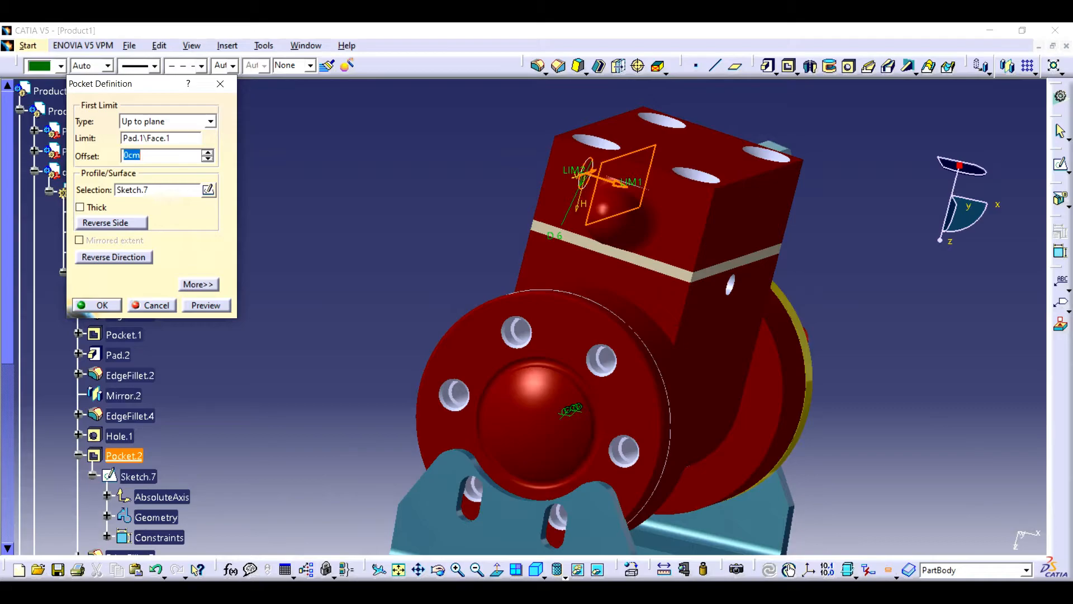
click(152, 305)
- Open the "steam chest" part from the twin engine folder in its own window and fit it in view
click(1039, 47)
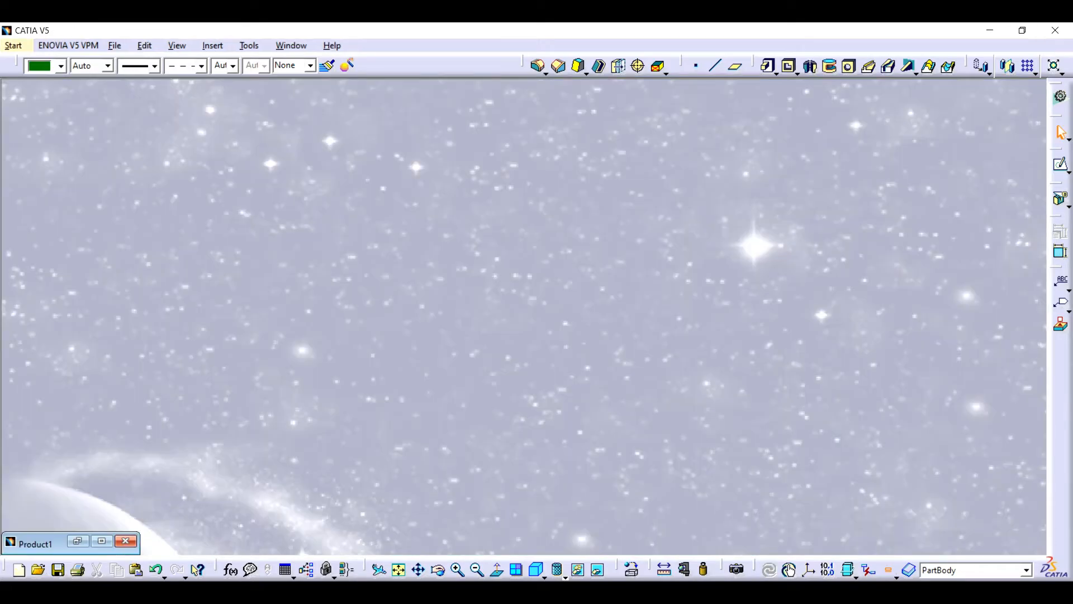
key(ctrl+o)
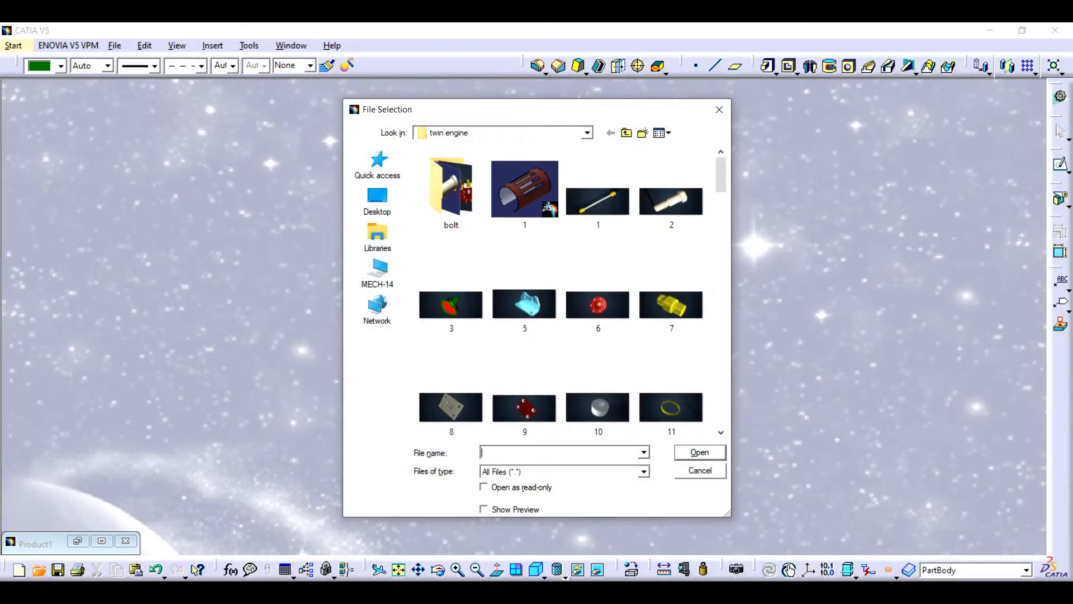
scroll(540, 249, down, 15)
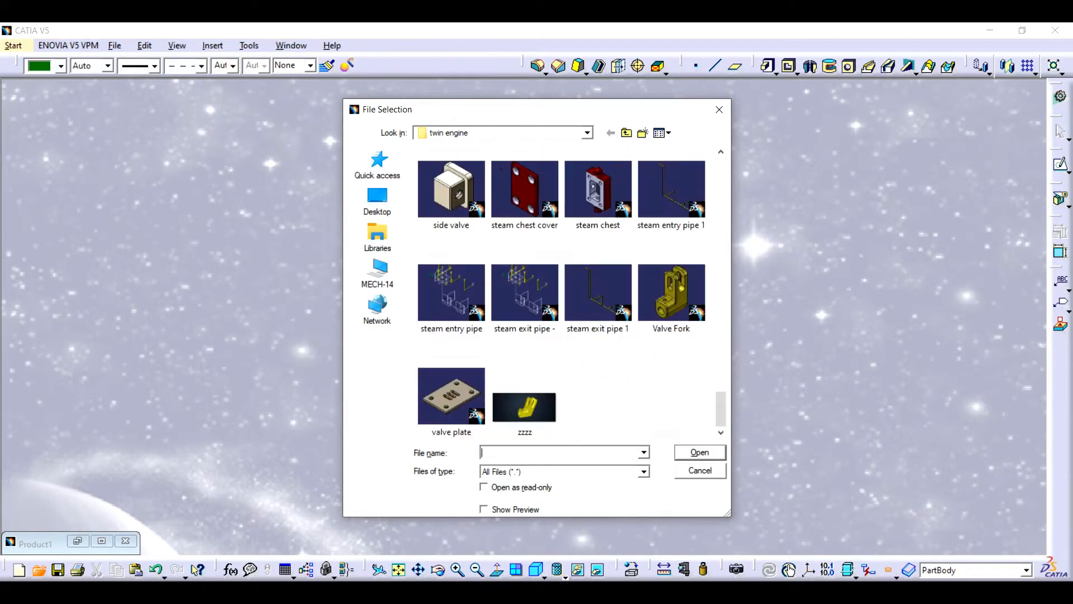
click(598, 190)
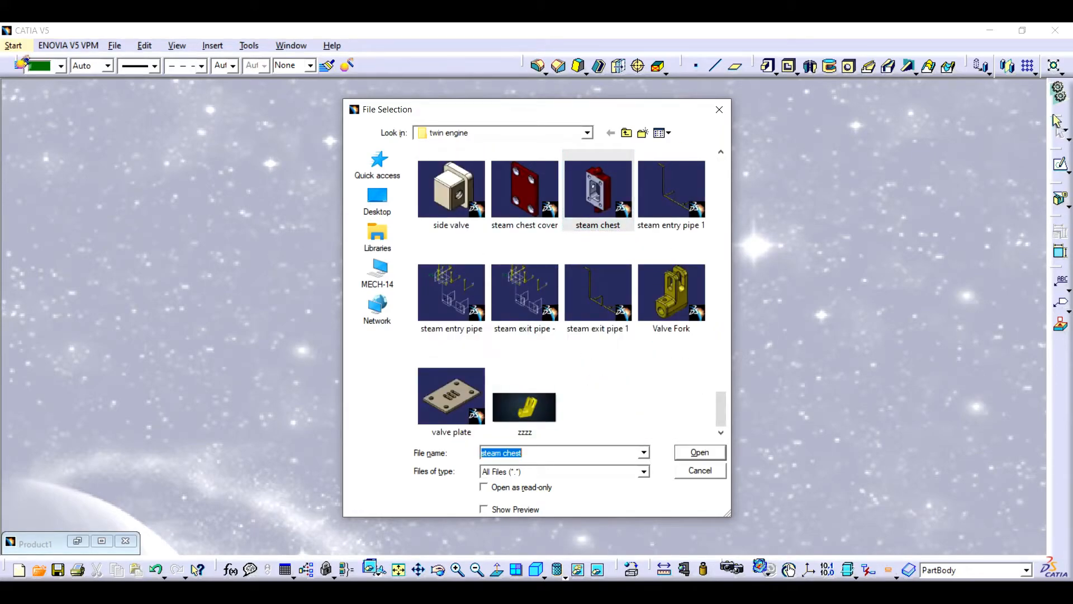
key(Return)
key(Return)
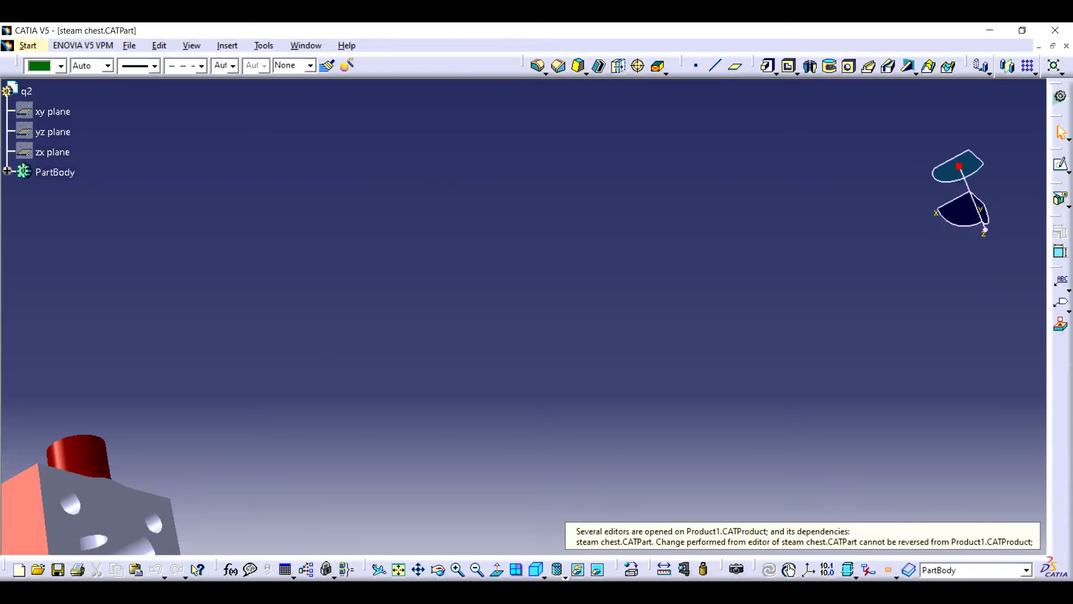
click(400, 570)
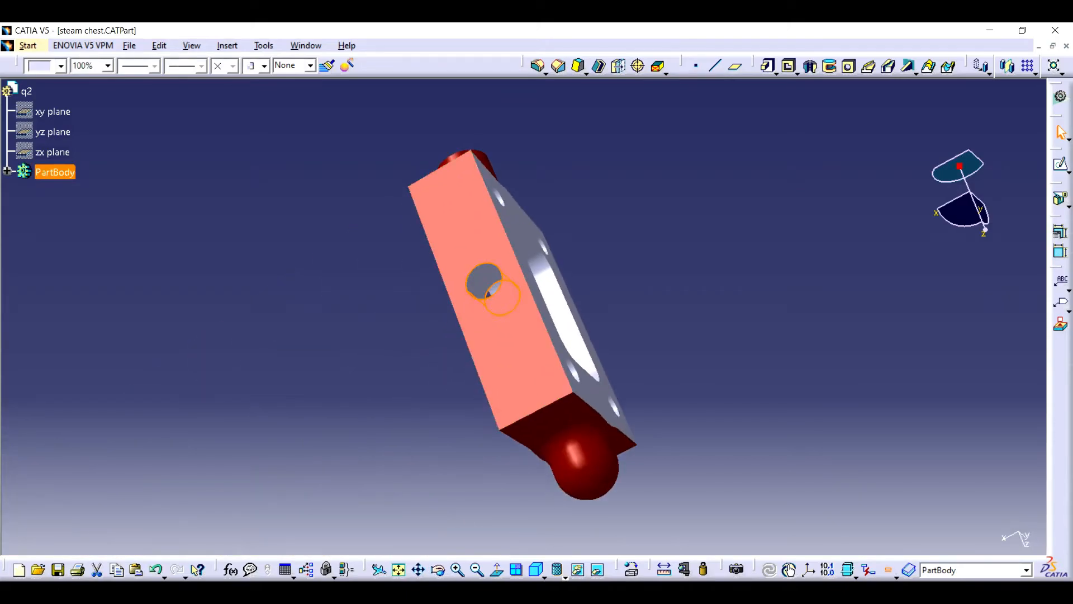
- Redefine the steam chest's side pocket as Dimension type, with depth 79 cm and its second limit inside the cavity, cutting only the opposite wall
double_click(483, 281)
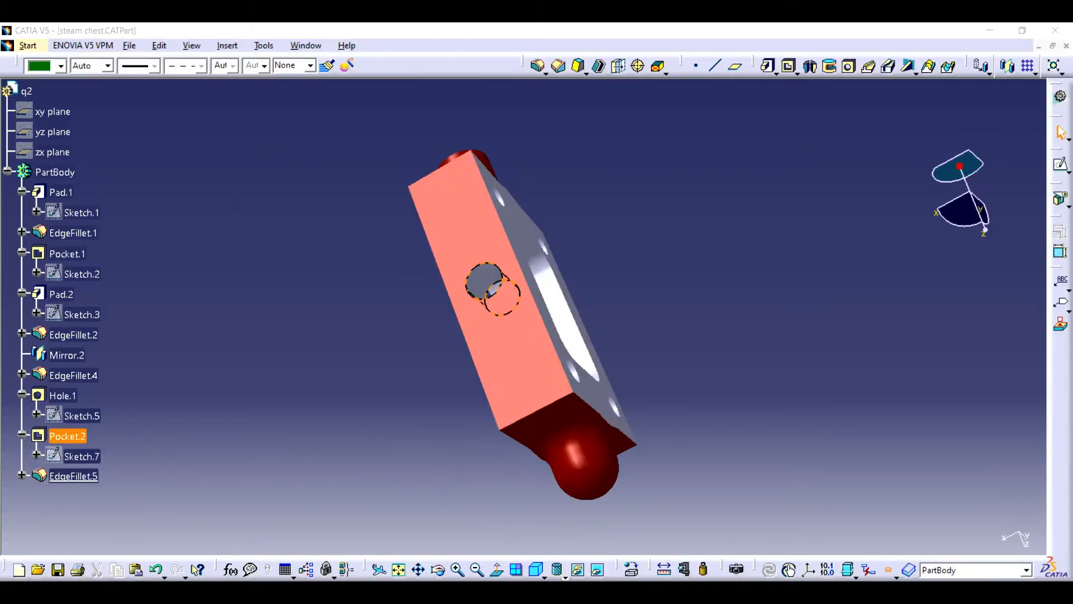
click(210, 121)
click(143, 134)
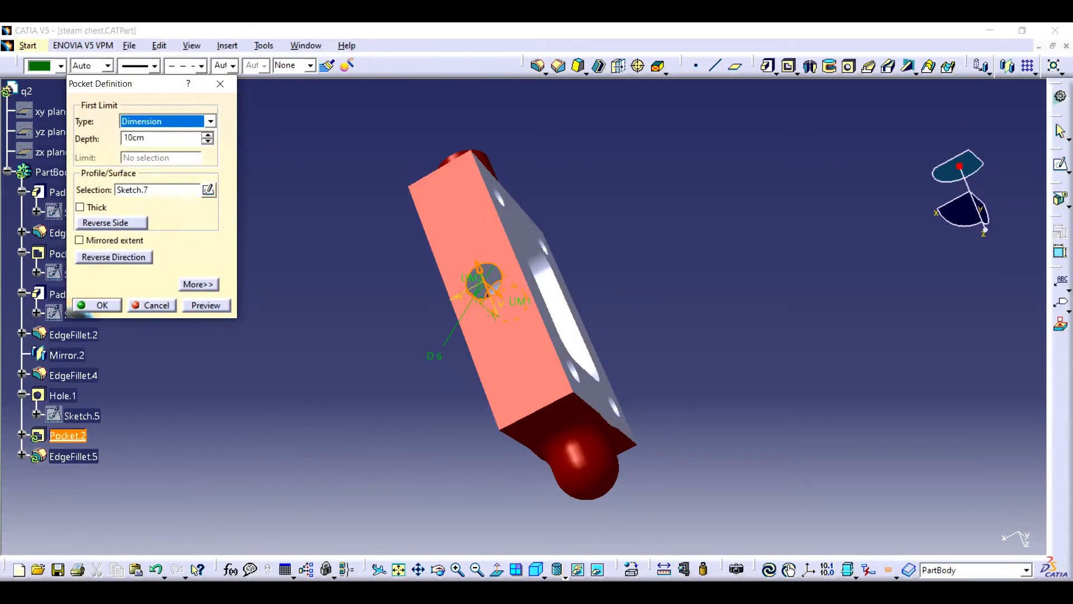
middle_drag(481, 358, 313, 335)
drag(607, 295, 1031, 468)
drag(534, 265, 686, 328)
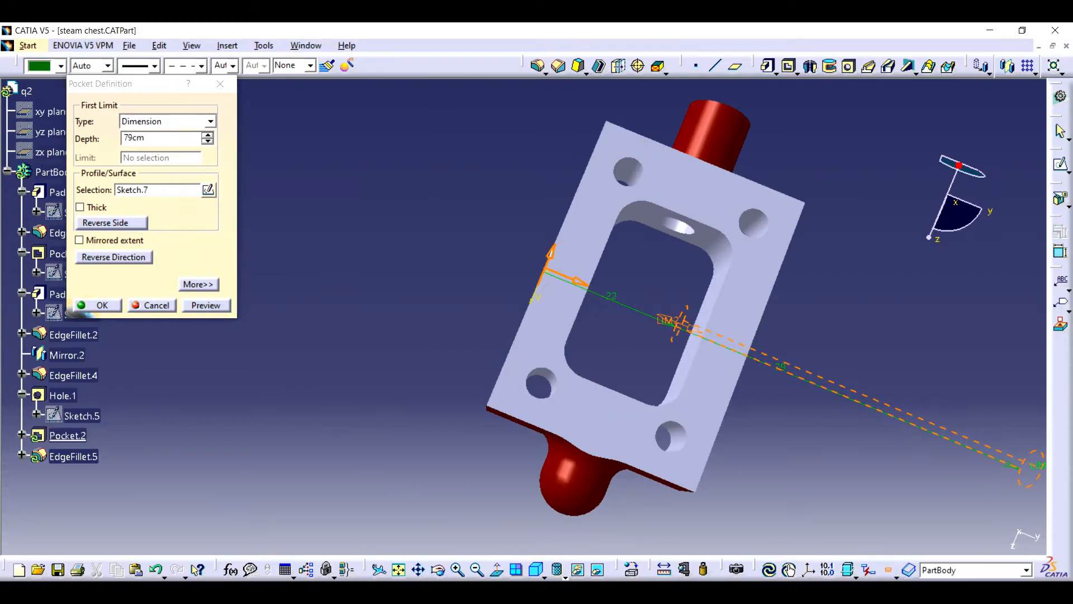
click(96, 305)
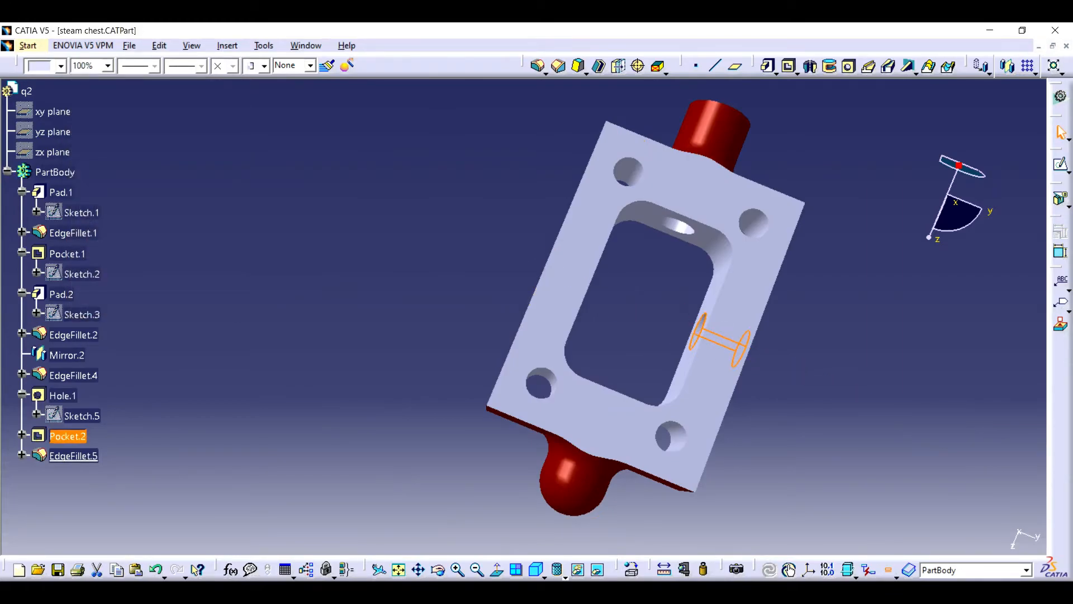
- Return to the Product1 window, collapse its specification tree and activate the top-level Product1 for assembly editing
key(ctrl+Tab)
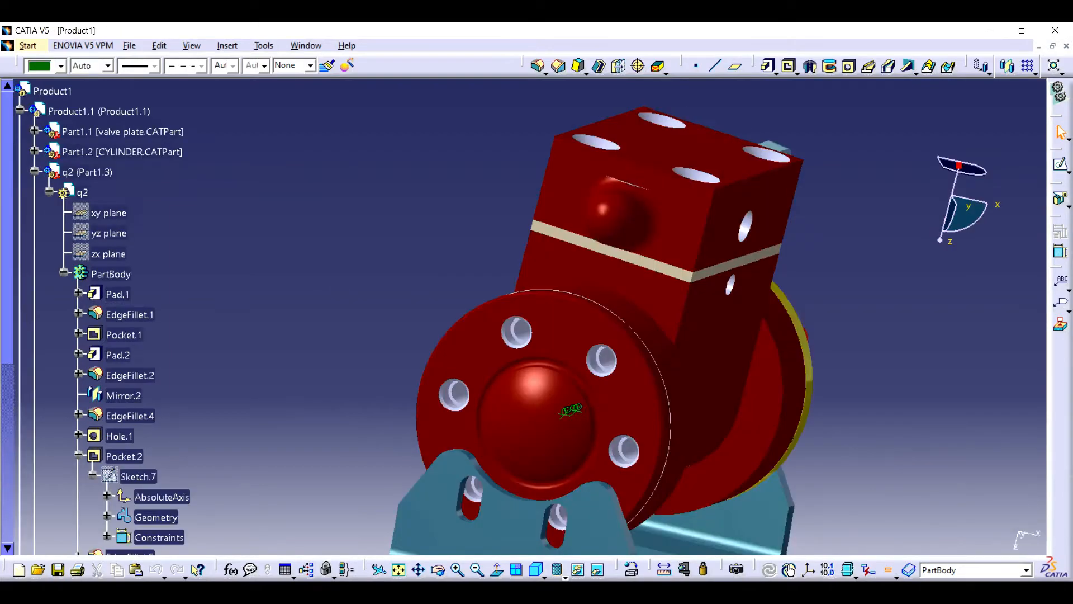
click(34, 172)
click(8, 111)
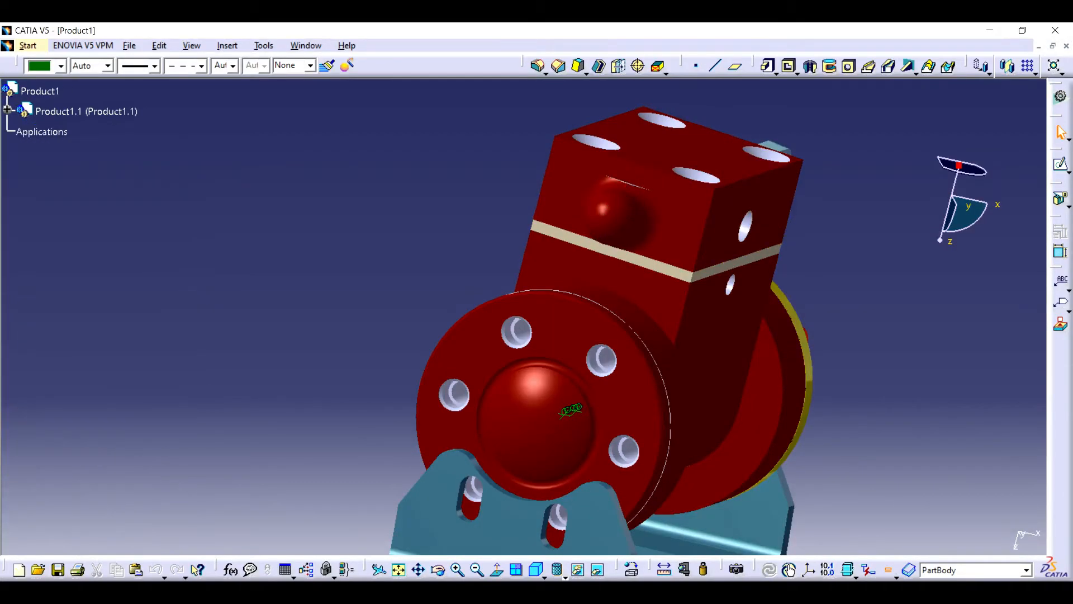
click(40, 91)
double_click(40, 91)
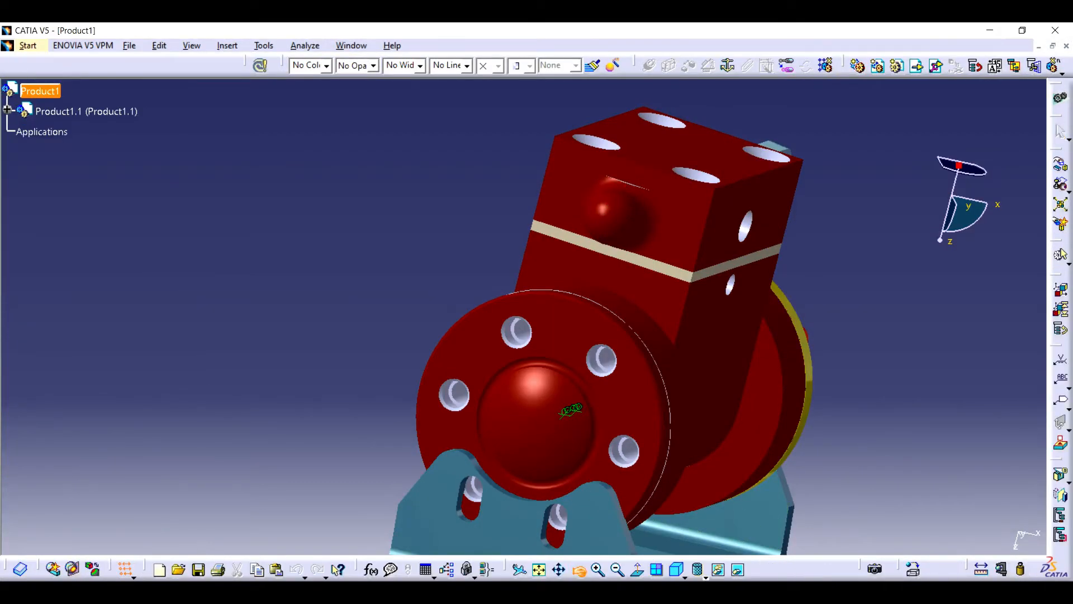
middle_drag(783, 330, 671, 302)
middle_drag(467, 398, 588, 403)
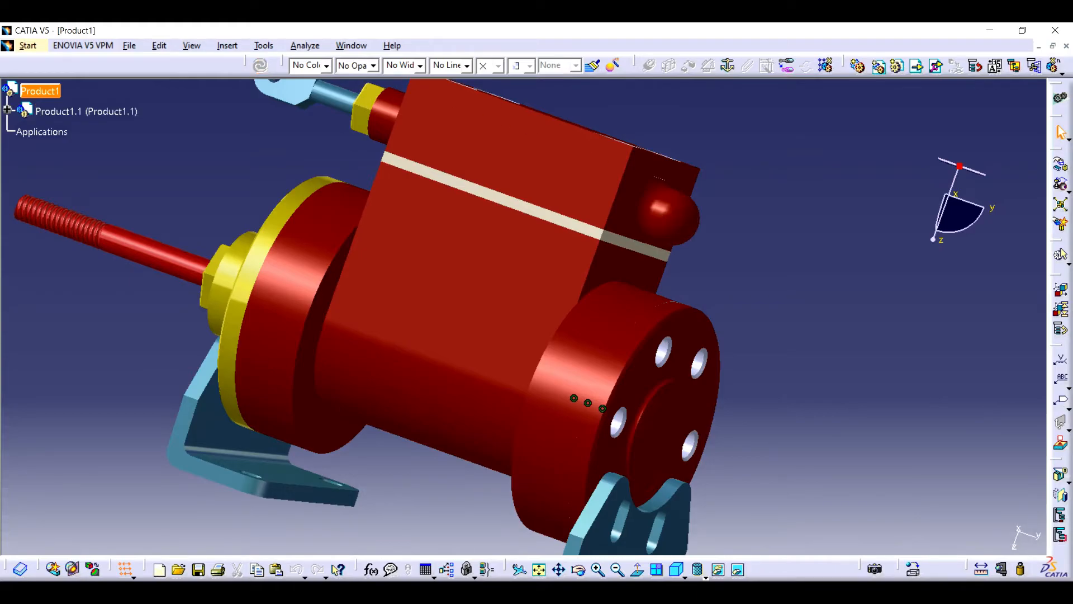
- Insert the existing part M4 H16 from the bolt folder into Product1
click(917, 67)
double_click(451, 190)
drag(425, 110, 739, 103)
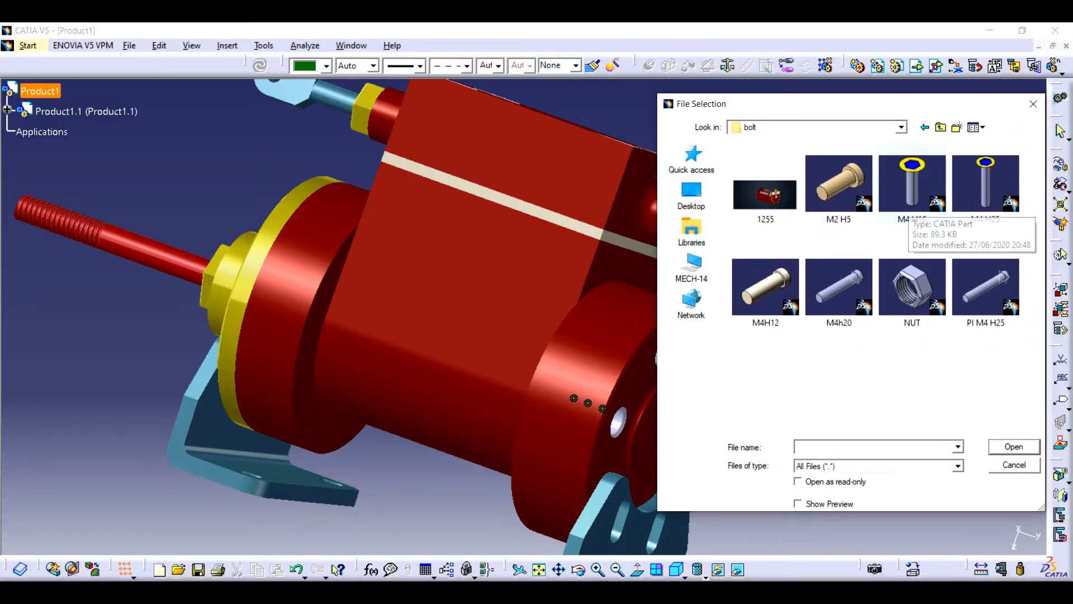
click(910, 206)
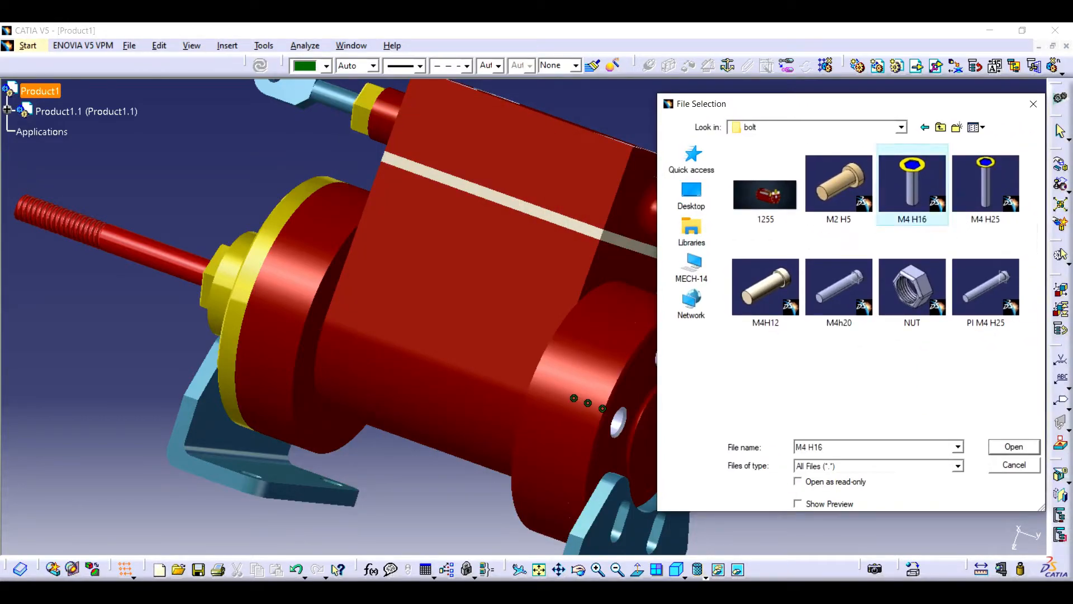
click(1014, 447)
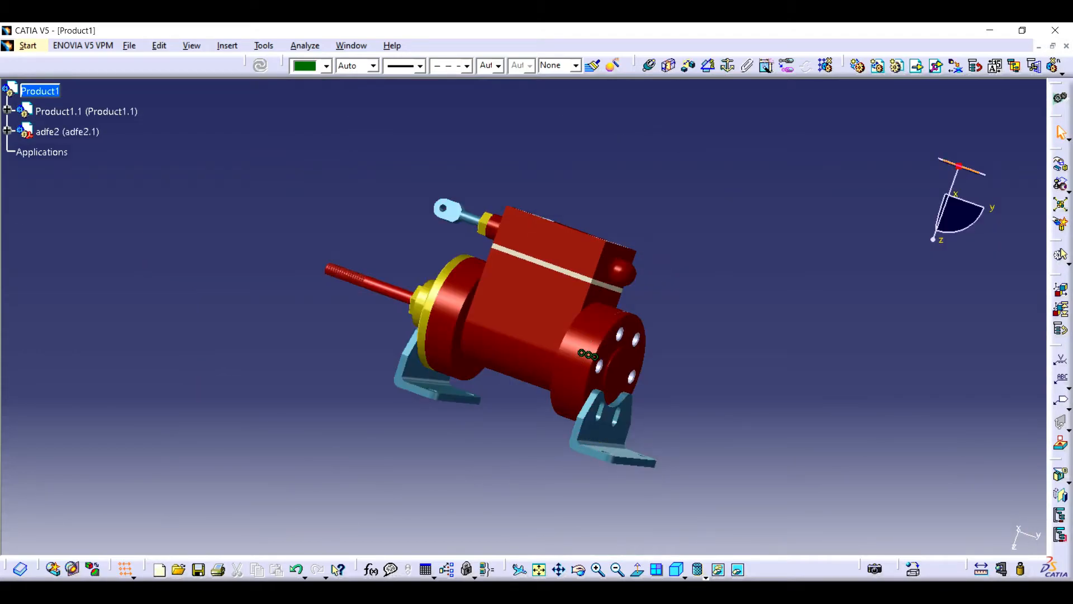
- Attach the compass to the inserted M4 H16 bolt and move the bolt clear of the cylinder, beyond its end cover
drag(959, 166, 585, 388)
click(67, 132)
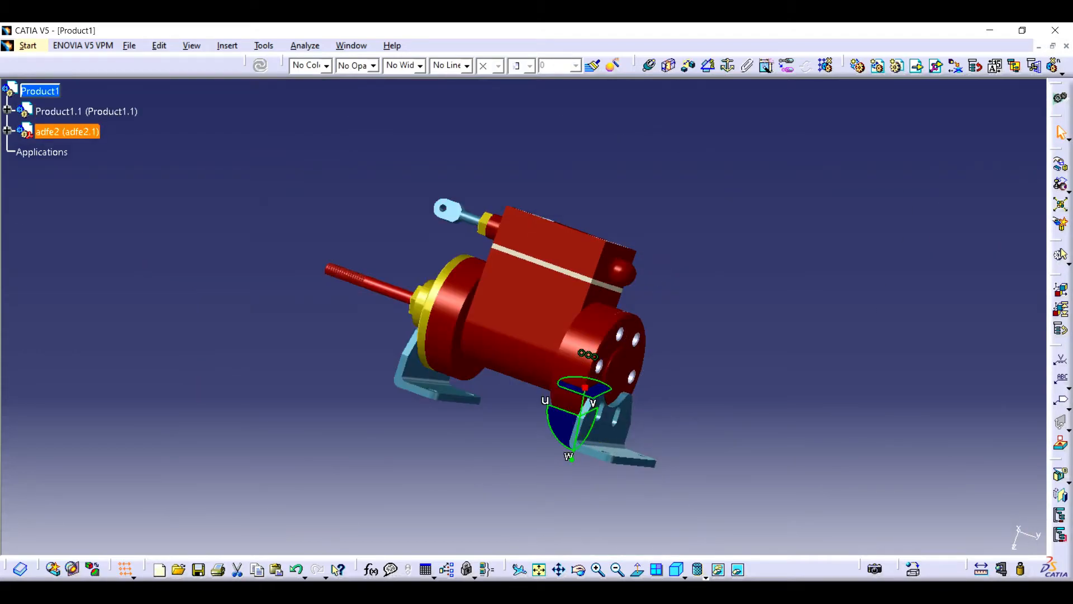
click(576, 349)
click(67, 132)
drag(585, 388, 862, 487)
ctrl+middle_drag(670, 492, 422, 313)
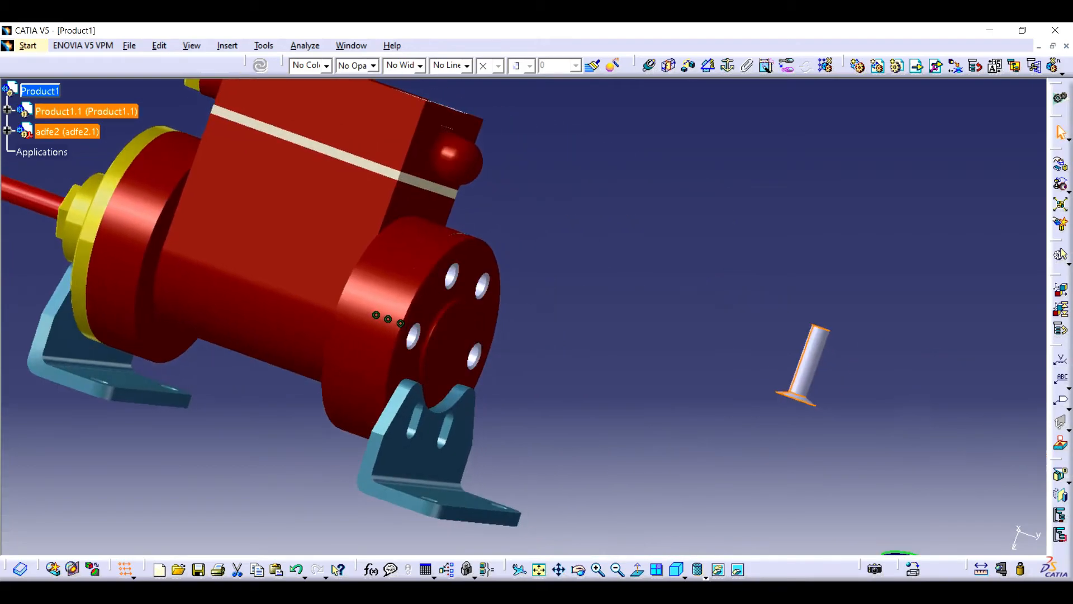
- Make the M4 H16 bolt's axis coincident with the end cover's upper hole beside the steam chest and update the assembly
click(649, 65)
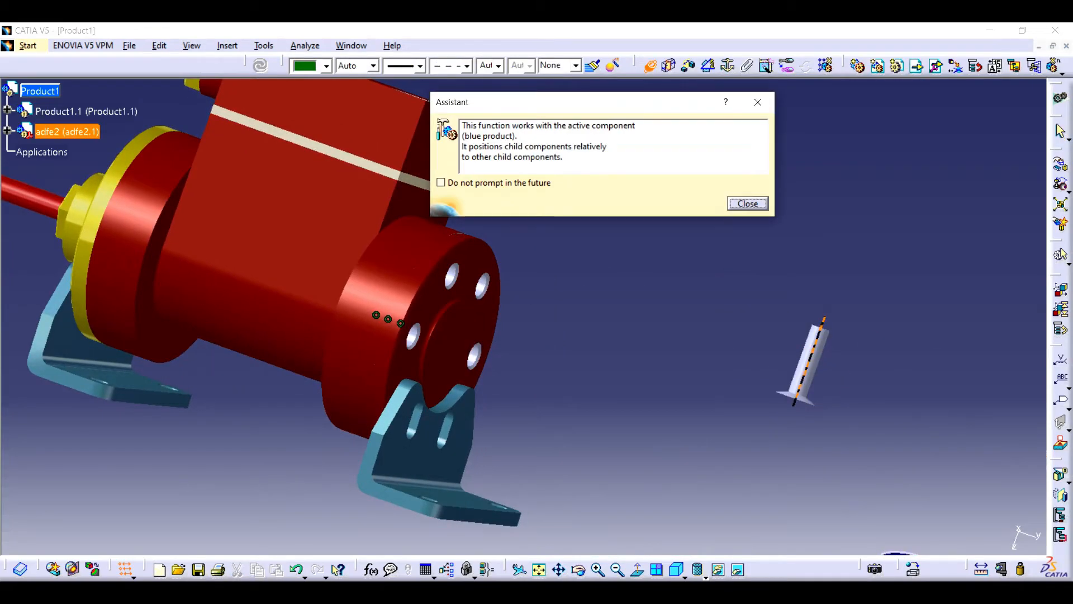
click(748, 203)
click(599, 570)
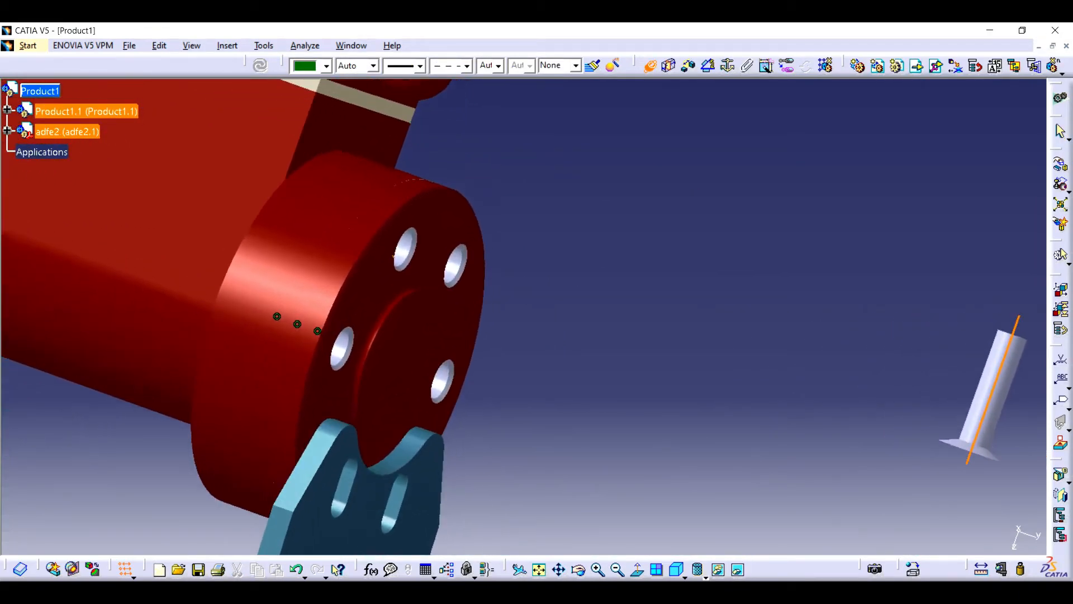
click(994, 390)
click(261, 66)
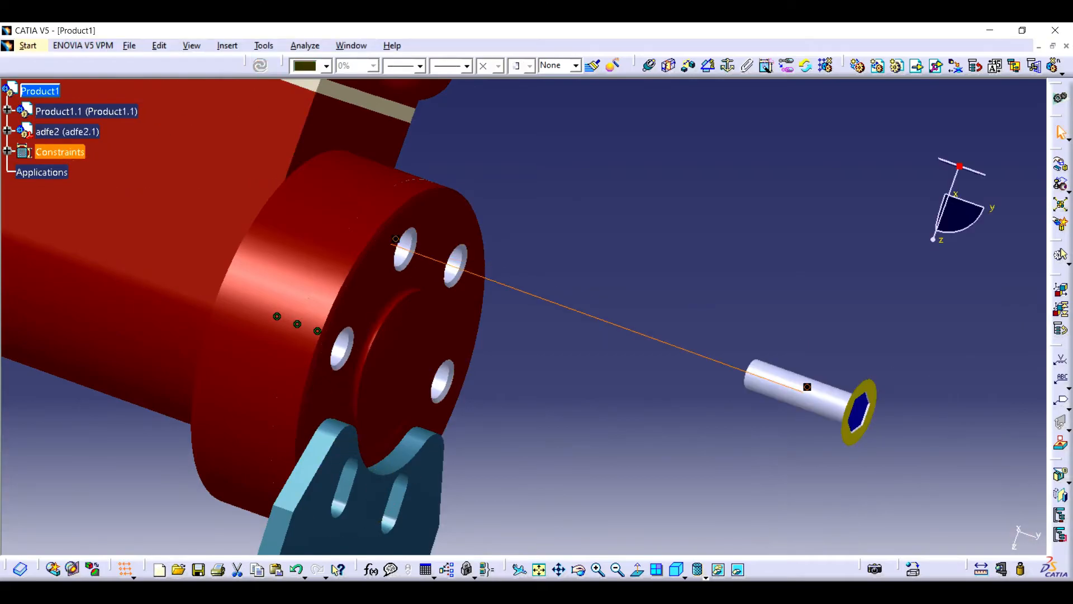
- Constrain the bolt's head face to the end cover's outer face with an offset of 0.3 and update the assembly
click(870, 408)
click(689, 66)
click(454, 321)
key(Return)
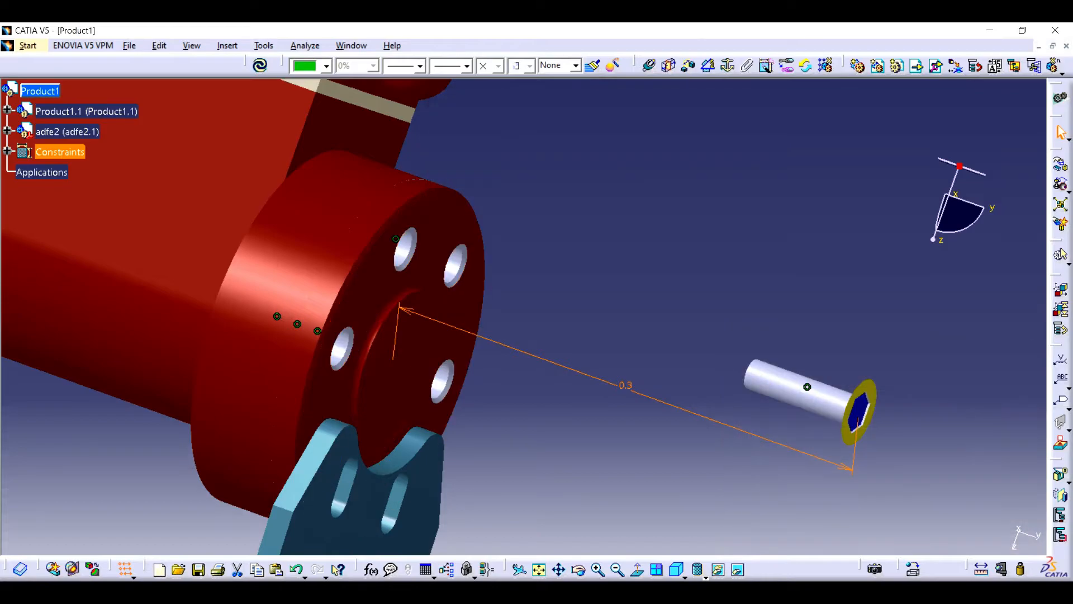
click(261, 66)
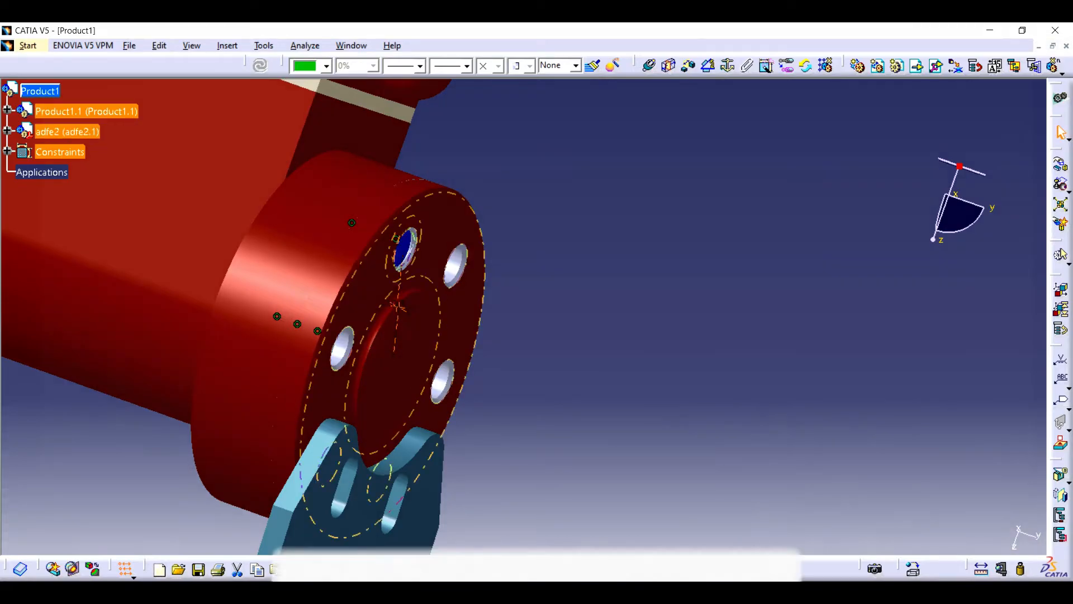
- Edit the bolt's offset constraint and update the assembly to seat the head at the end cover's outer surface
double_click(397, 303)
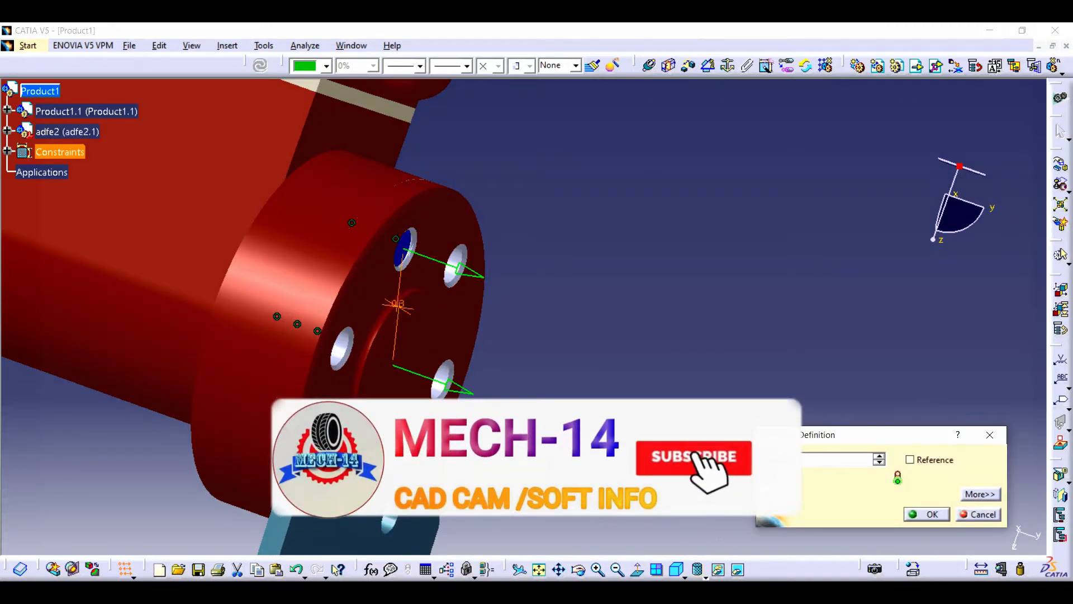
key(Return)
click(260, 65)
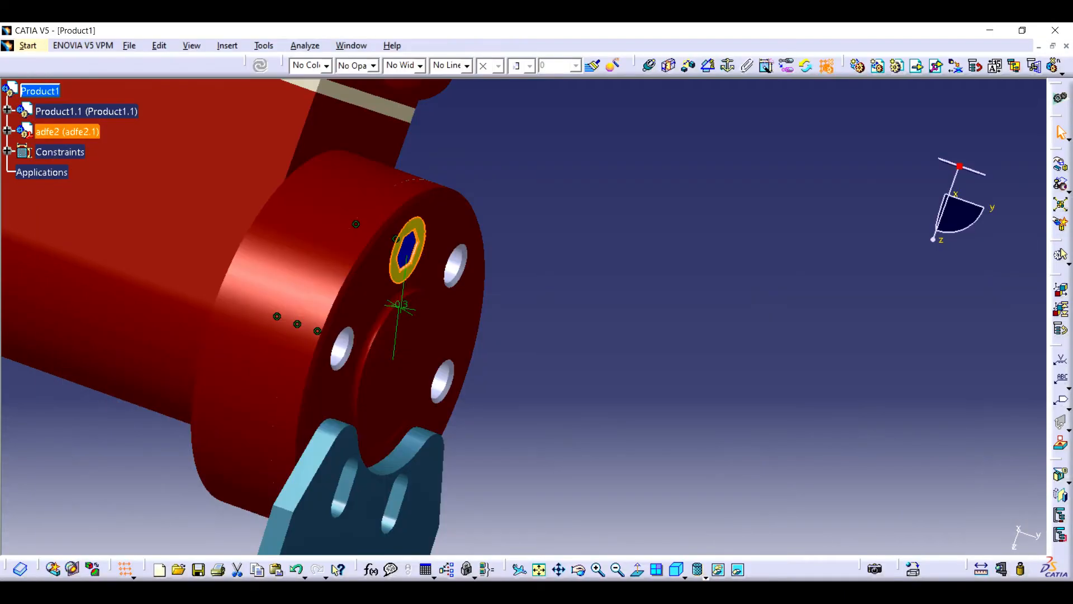
- Instantiate the M4 H16 bolt on the end cover's CircPattern.1, re-using the original component as the first of 6 instances
click(827, 66)
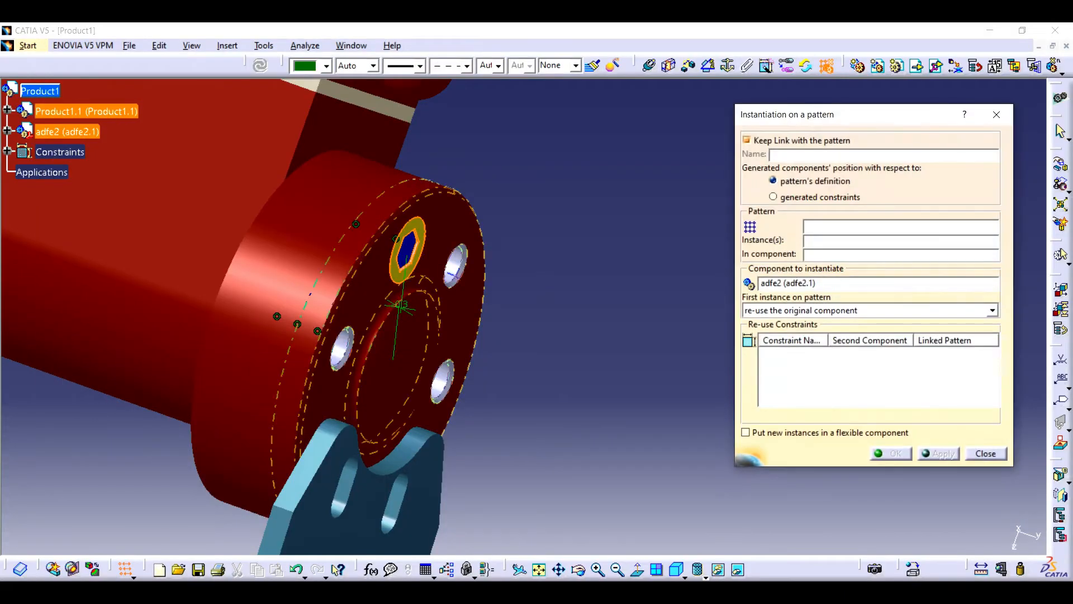
click(455, 265)
click(643, 374)
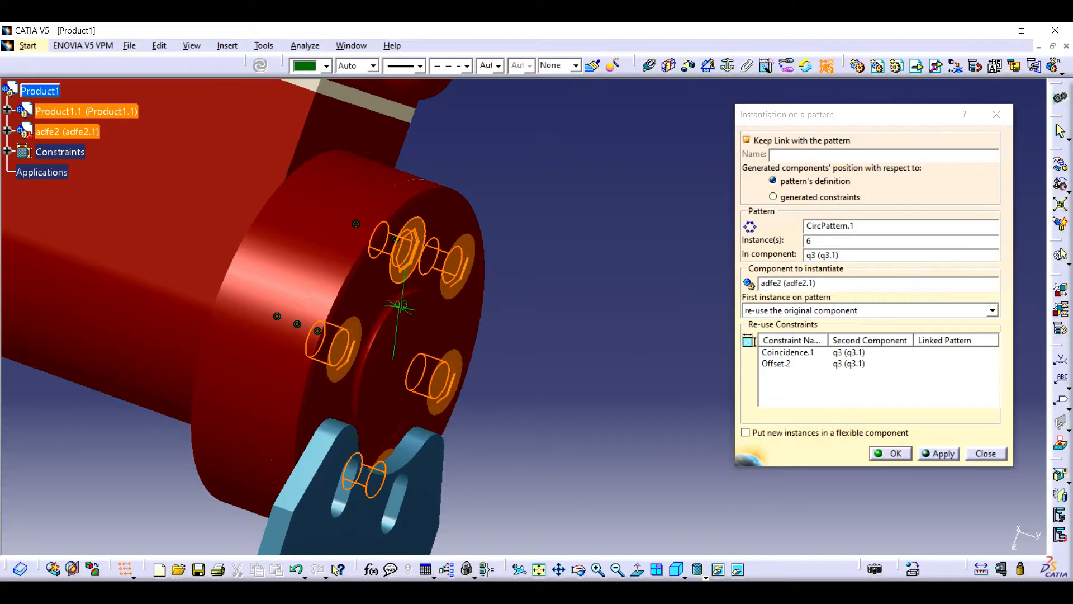
click(889, 453)
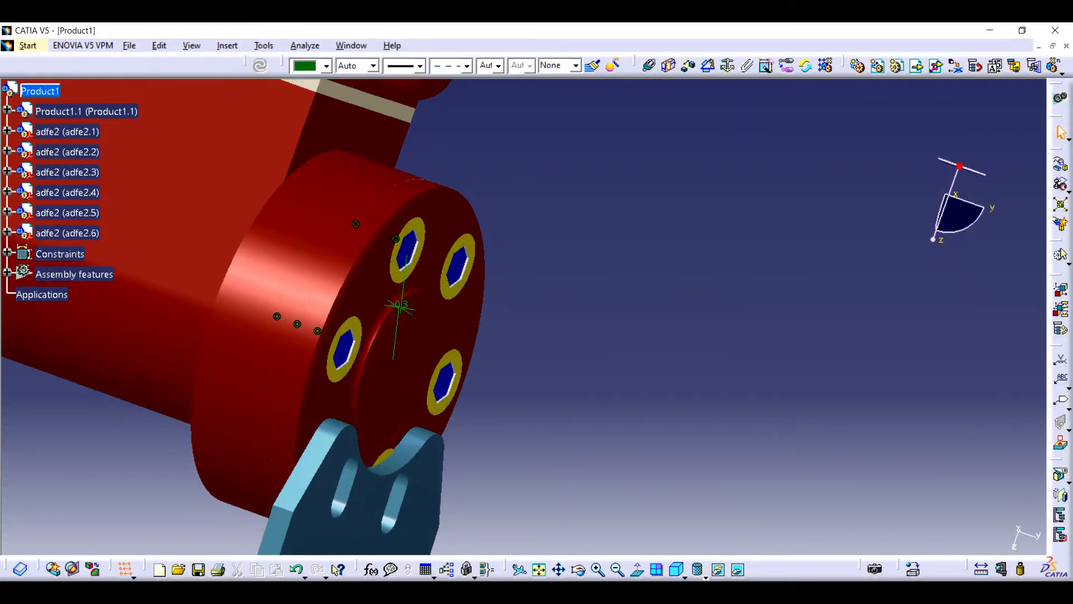
- Hide the patterned bolt instances adfe2.4 and adfe2.3 located behind the mounting bracket
click(67, 233)
click(67, 213)
click(67, 193)
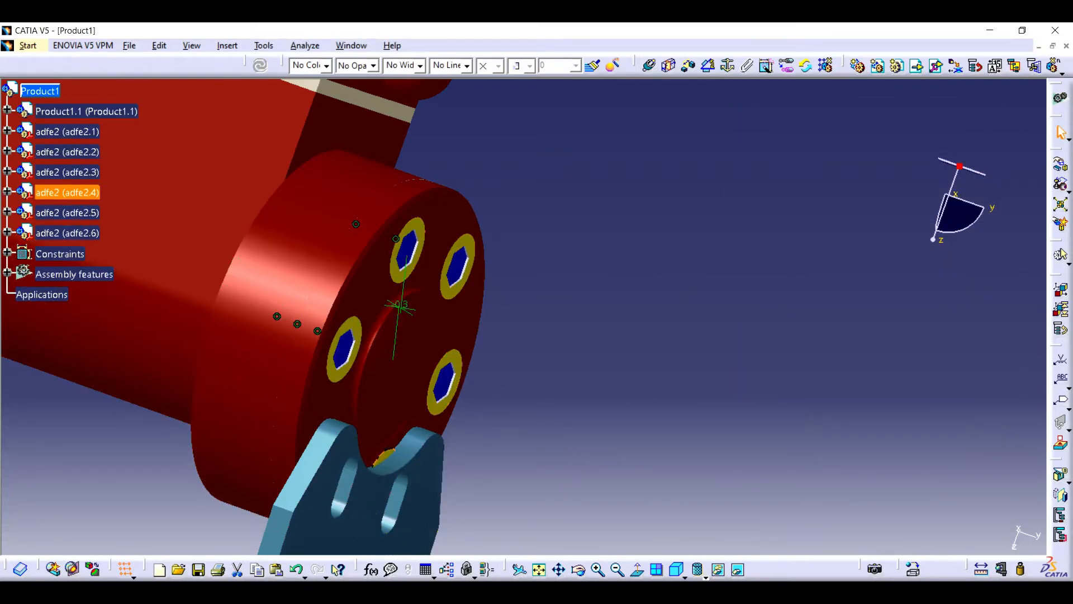
right_click(63, 197)
click(108, 243)
click(67, 172)
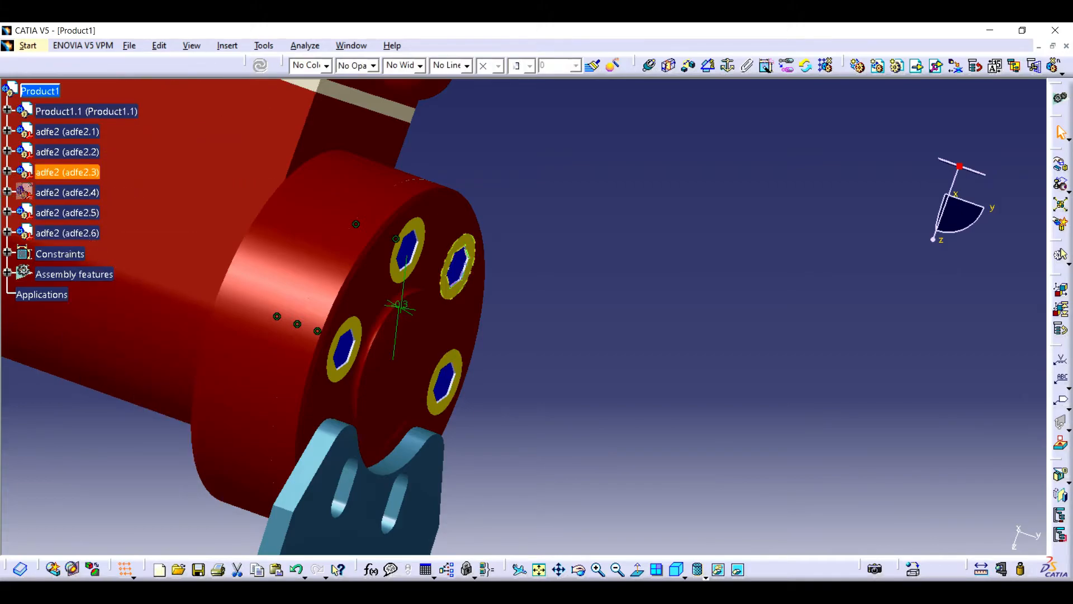
right_click(62, 172)
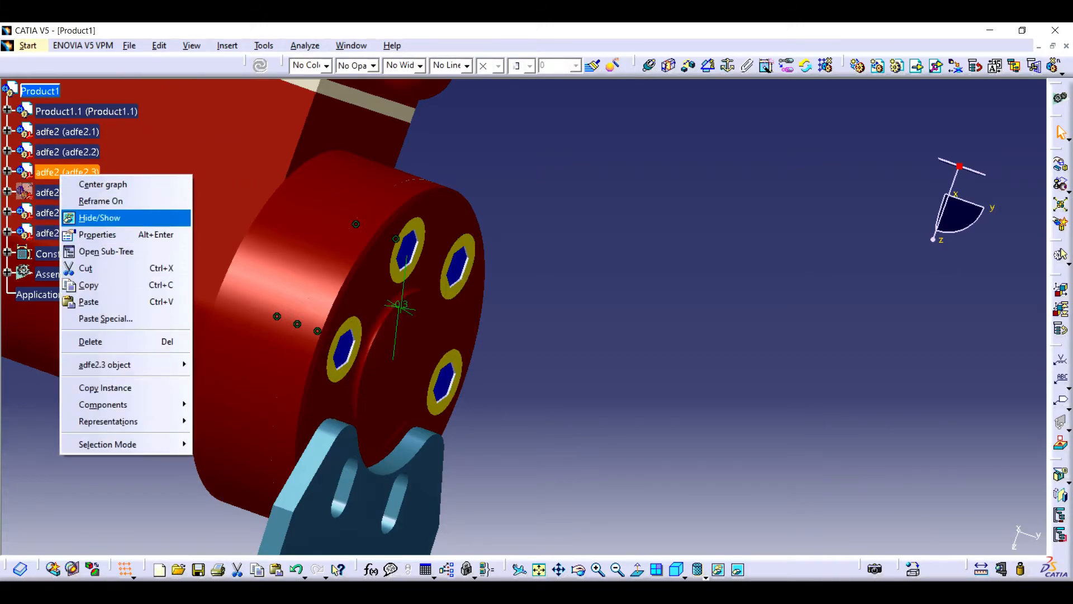
click(106, 217)
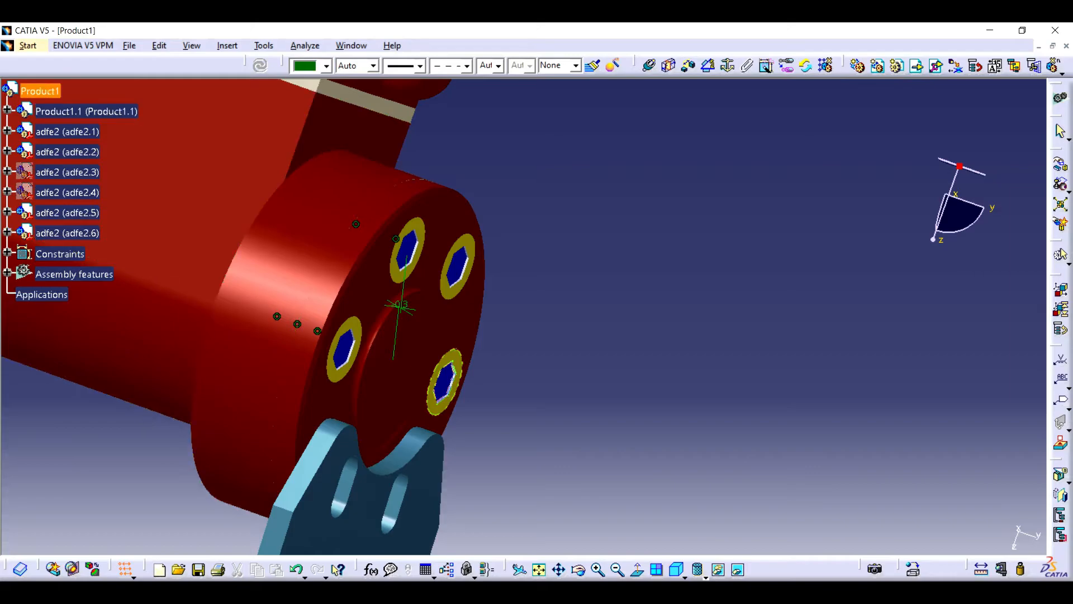
- Insert the existing part M4H12 from the bolt folder into Product1
click(839, 187)
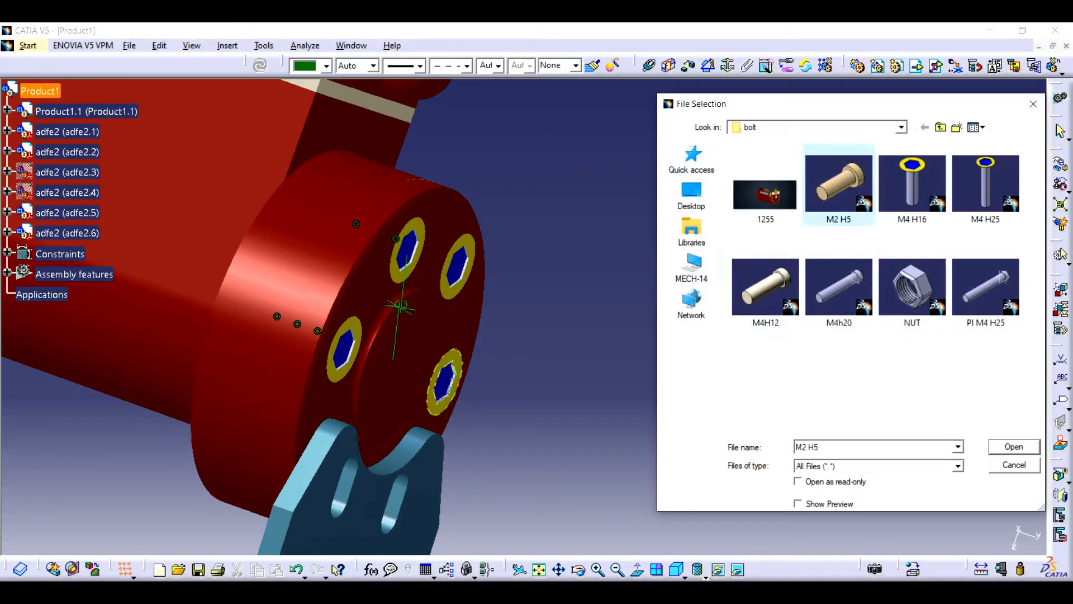
click(766, 288)
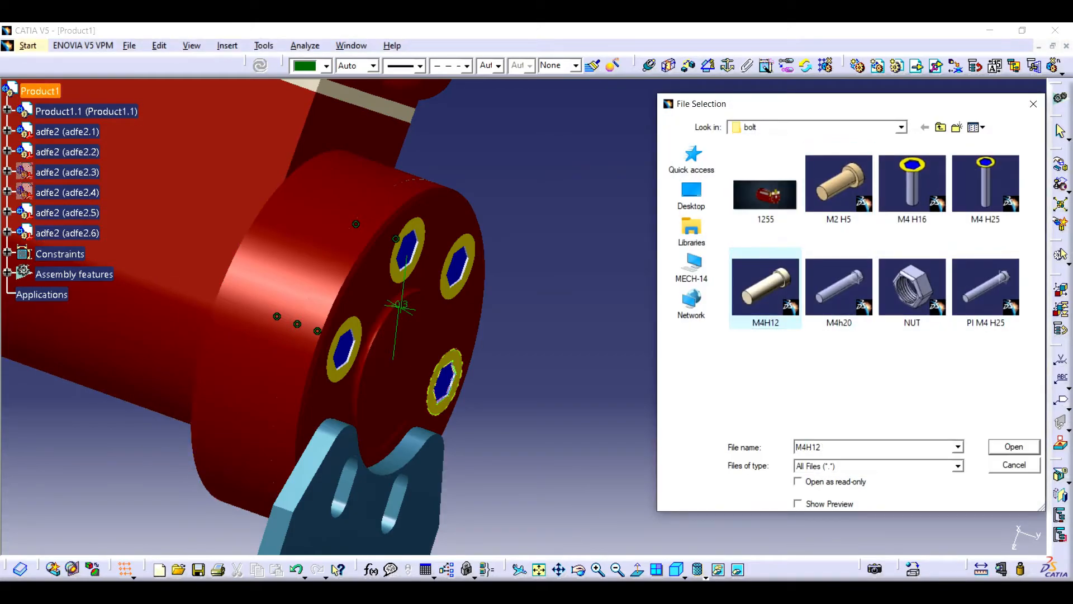
double_click(766, 288)
- Move and rotate the inserted M4H12 bolt with the compass into open space near the end cover's mounting bracket
drag(960, 166, 873, 486)
click(65, 254)
ctrl+middle_drag(873, 487, 873, 442)
ctrl+middle_drag(932, 384, 820, 263)
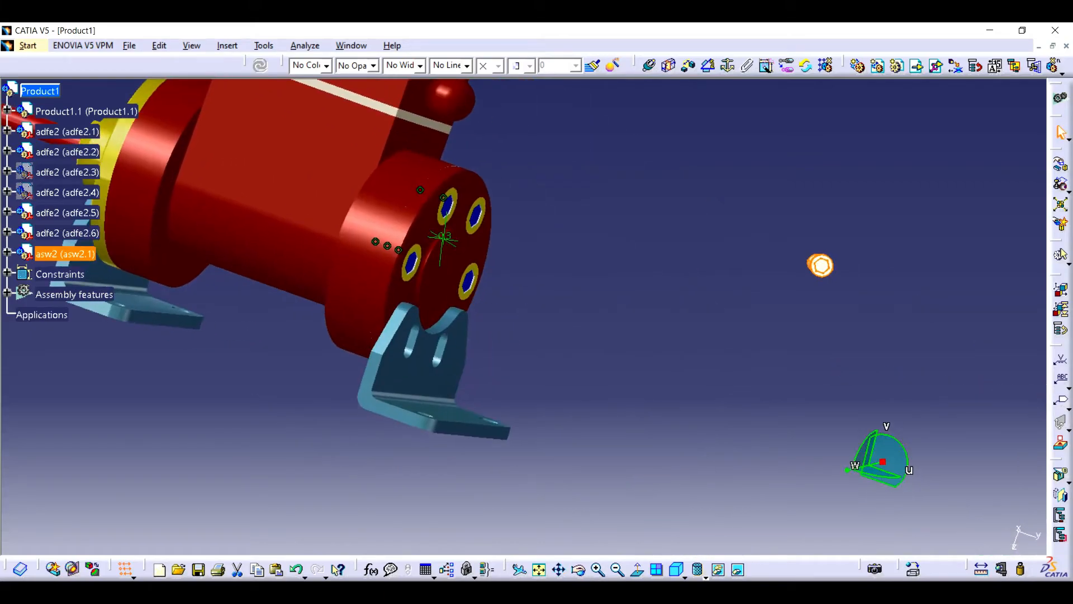
drag(882, 462, 877, 292)
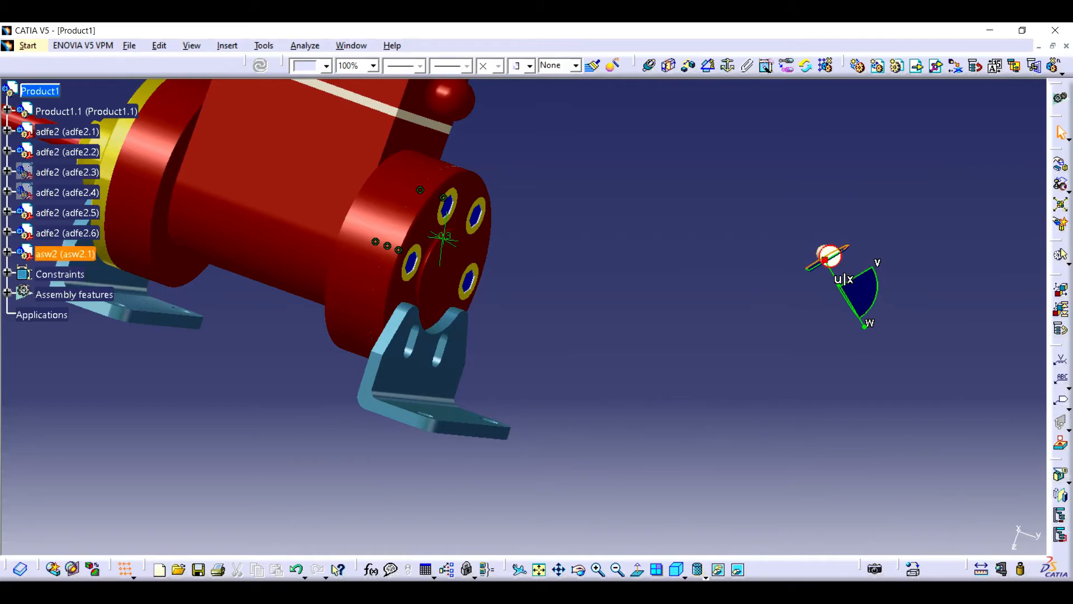
drag(848, 246, 571, 435)
- Try to make the M4H12 bolt's axis coincident with the lower rounded end of the mounting bracket's slot
click(599, 569)
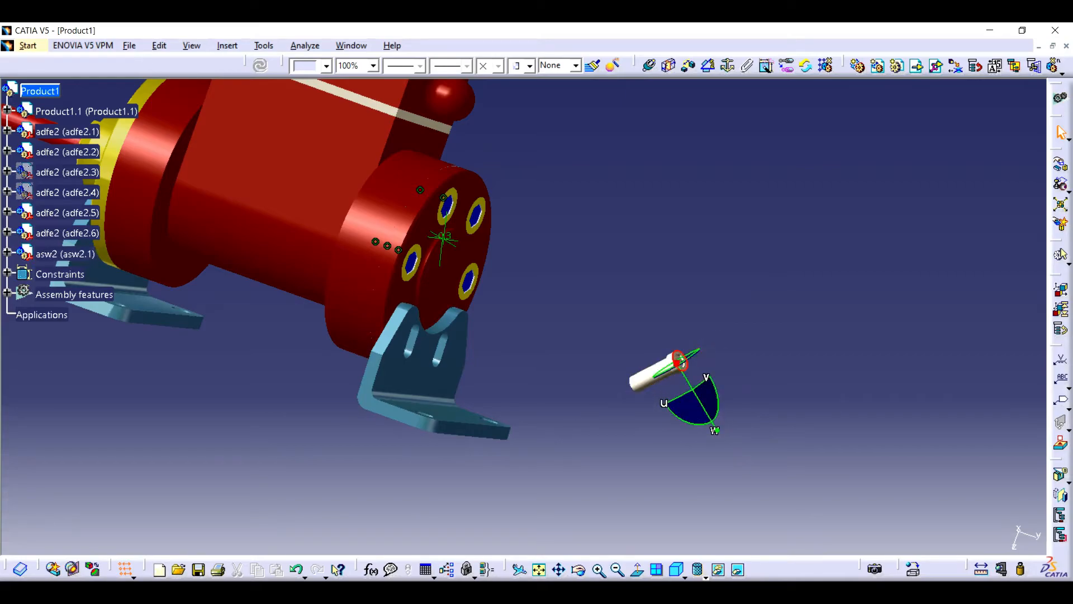
click(649, 66)
click(702, 397)
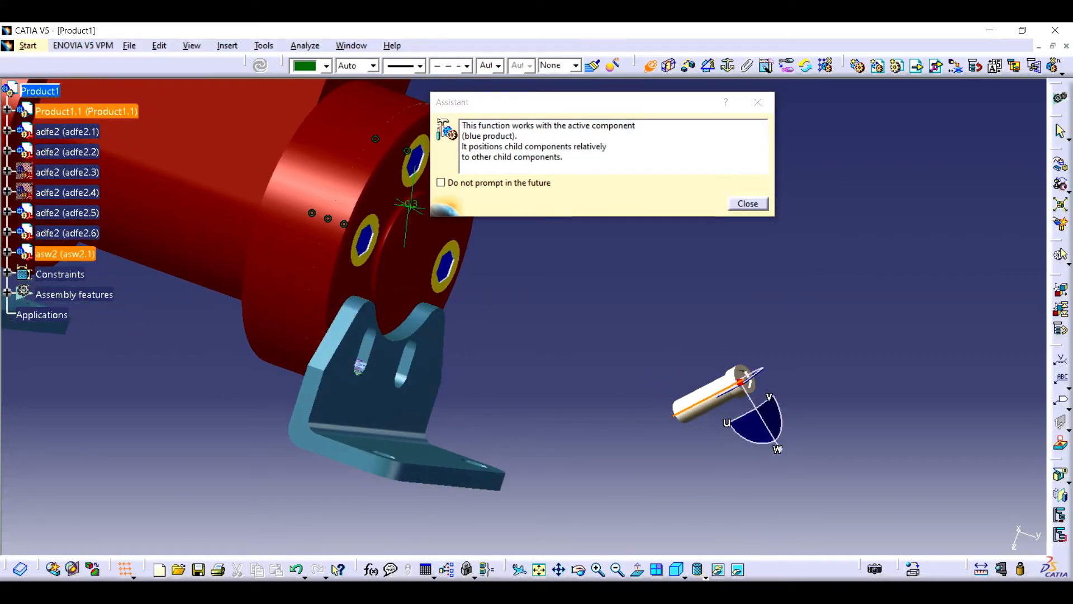
click(359, 367)
click(260, 65)
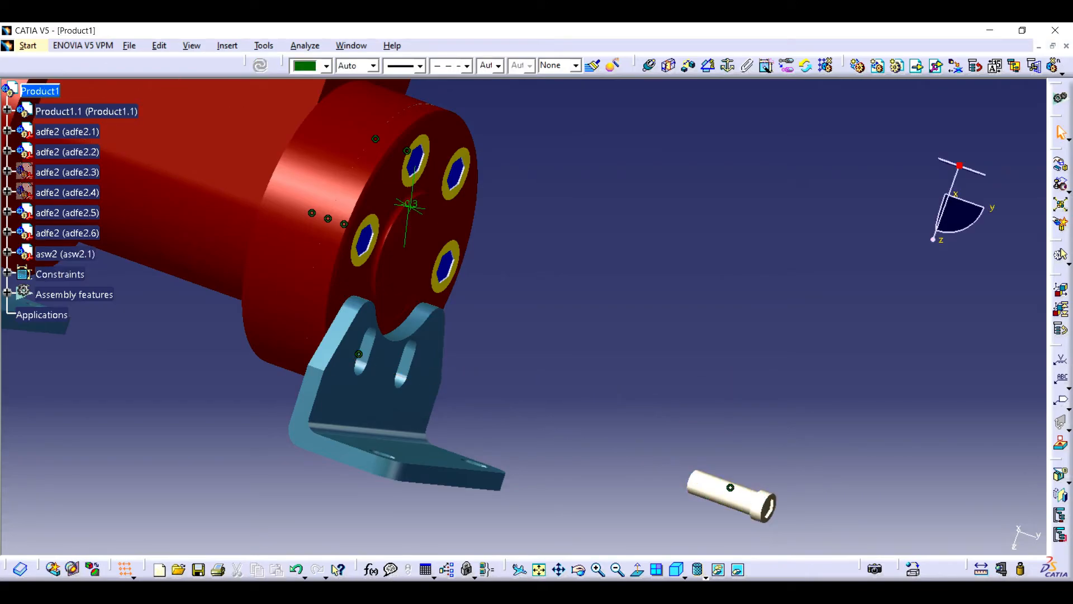
- Make the M4H12 bolt's axis coincident with the upper rounded end of the bracket's slot and update the assembly
click(718, 488)
click(649, 66)
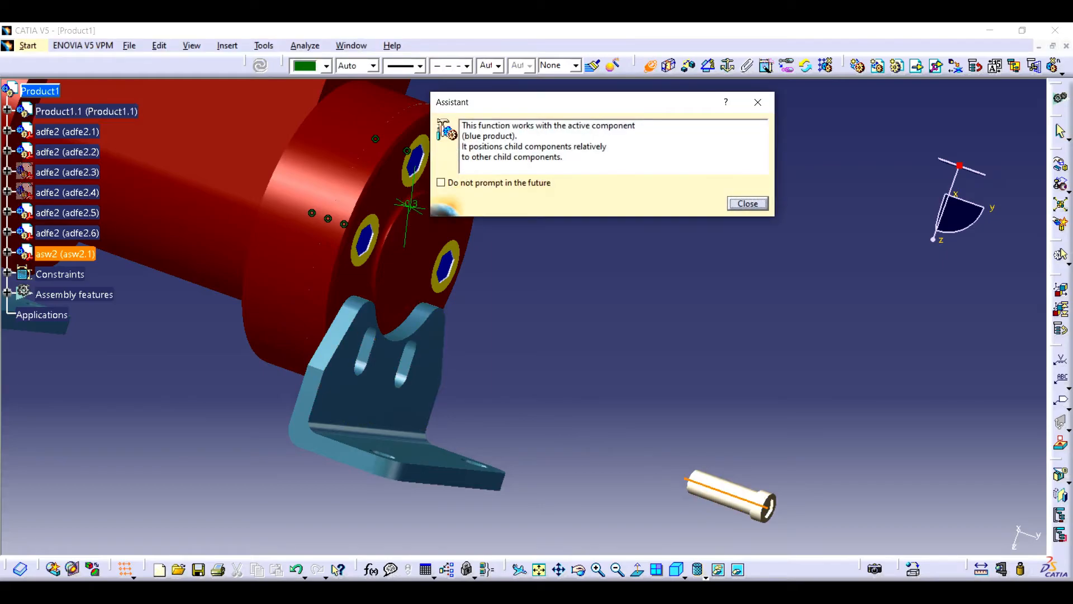
click(367, 338)
click(261, 66)
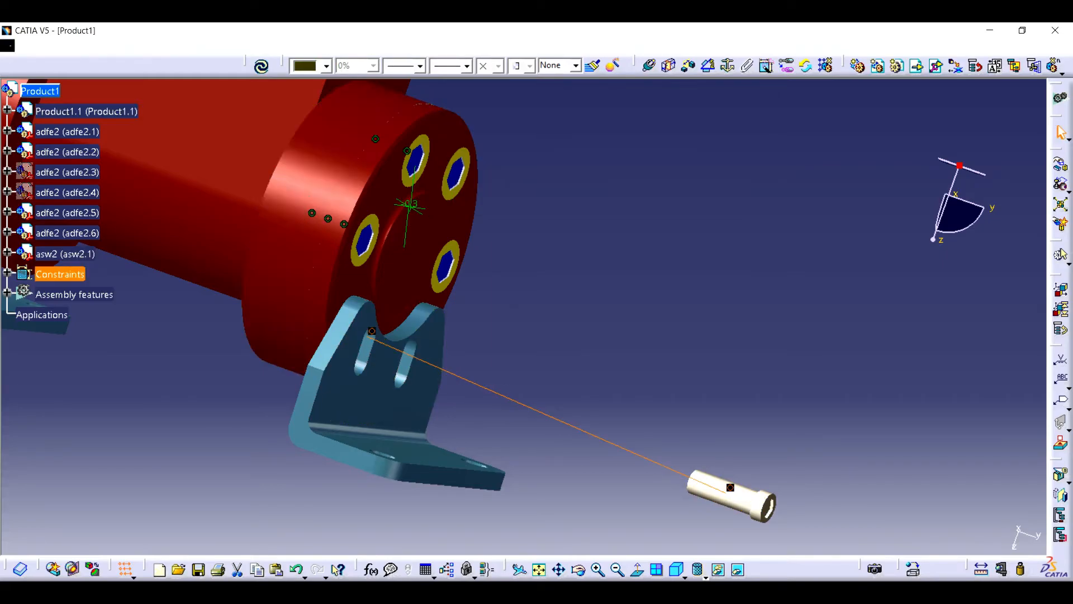
- Add a 0 offset constraint between the bracket's outer face and the underside of the M4H12 bolt's head, and update the assembly
click(690, 66)
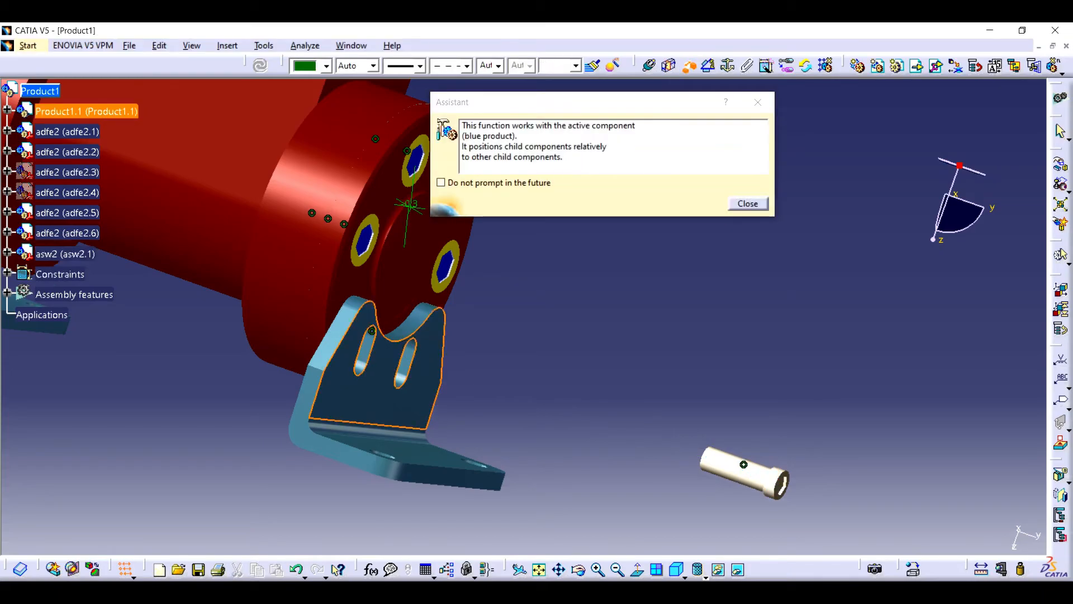
click(748, 204)
middle_drag(391, 336, 727, 352)
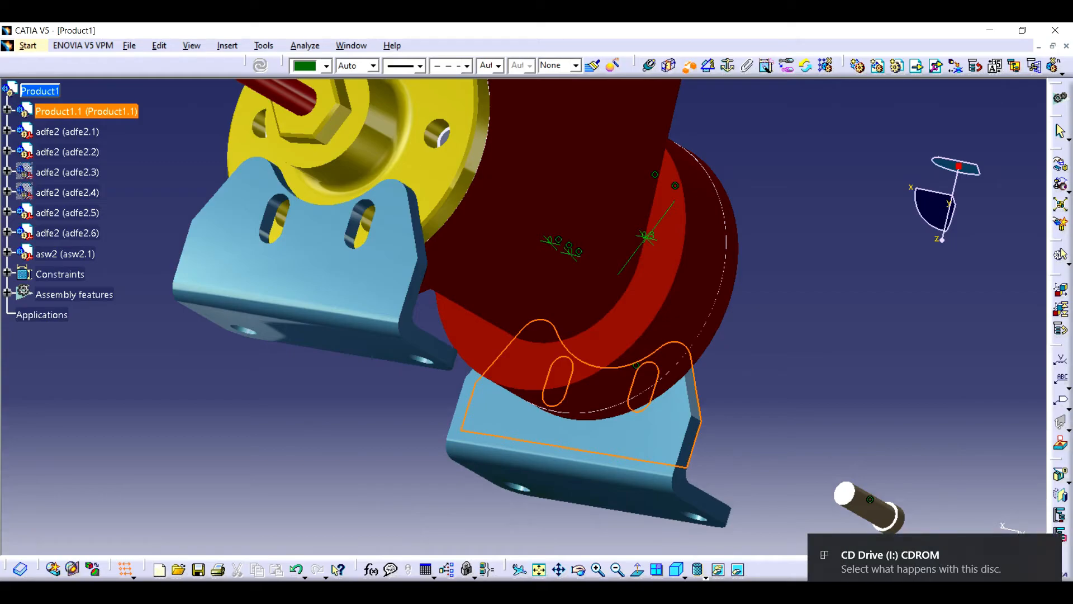
middle_drag(559, 346, 118, 205)
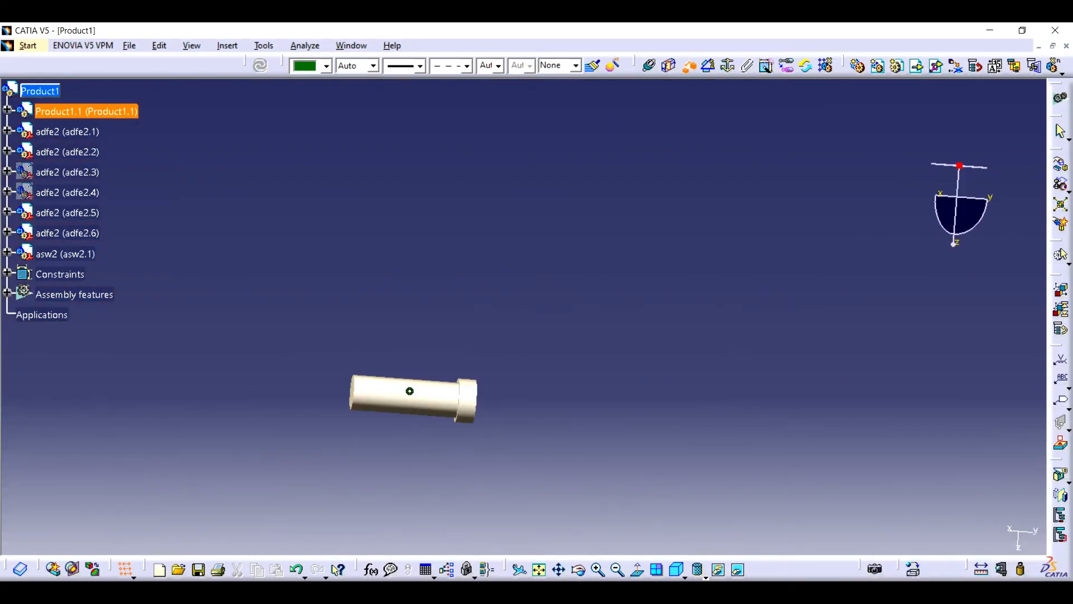
middle_drag(522, 428, 623, 272)
middle_drag(661, 518, 565, 238)
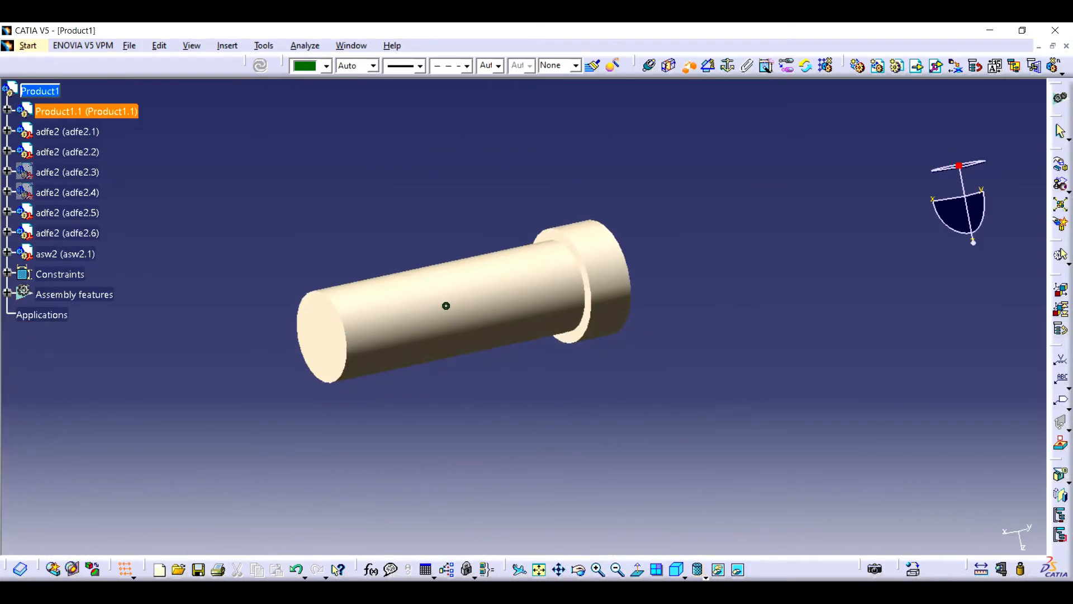
click(565, 237)
key(Return)
key(ctrl+u)
- Examine from several sides how the M4H12 bolt is seated in the mounting bracket's slot
click(540, 570)
click(599, 569)
click(643, 336)
click(579, 569)
drag(736, 341, 709, 360)
click(598, 570)
click(559, 569)
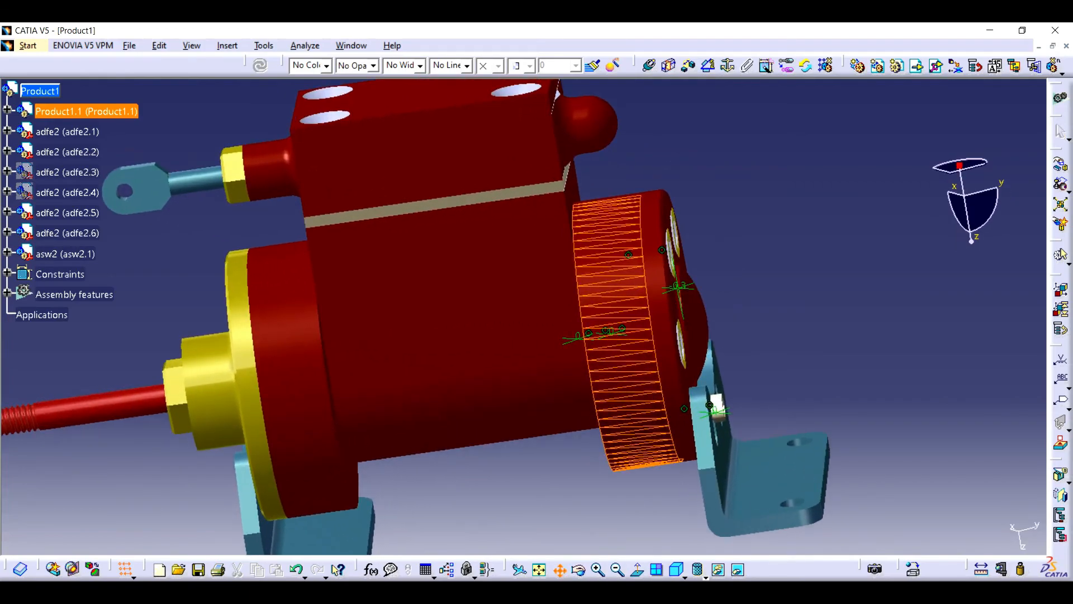
drag(783, 358, 587, 335)
click(587, 336)
click(559, 570)
click(579, 569)
drag(699, 357, 565, 378)
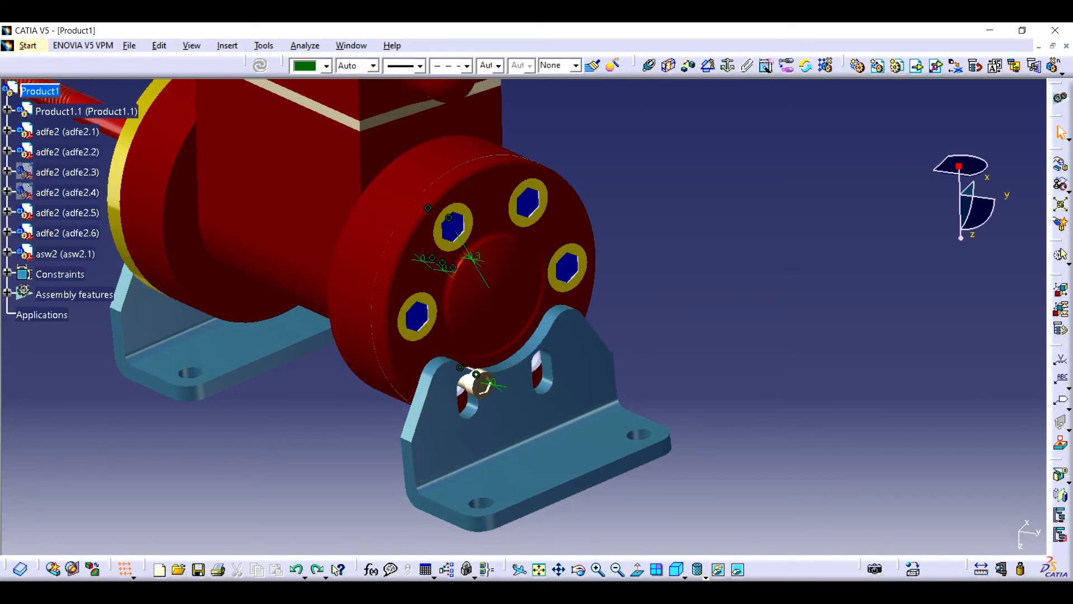
- Undo the last two operations and delete the coincidence constraint between the M4H12 bolt and the bracket's slot
click(296, 569)
click(297, 569)
double_click(671, 462)
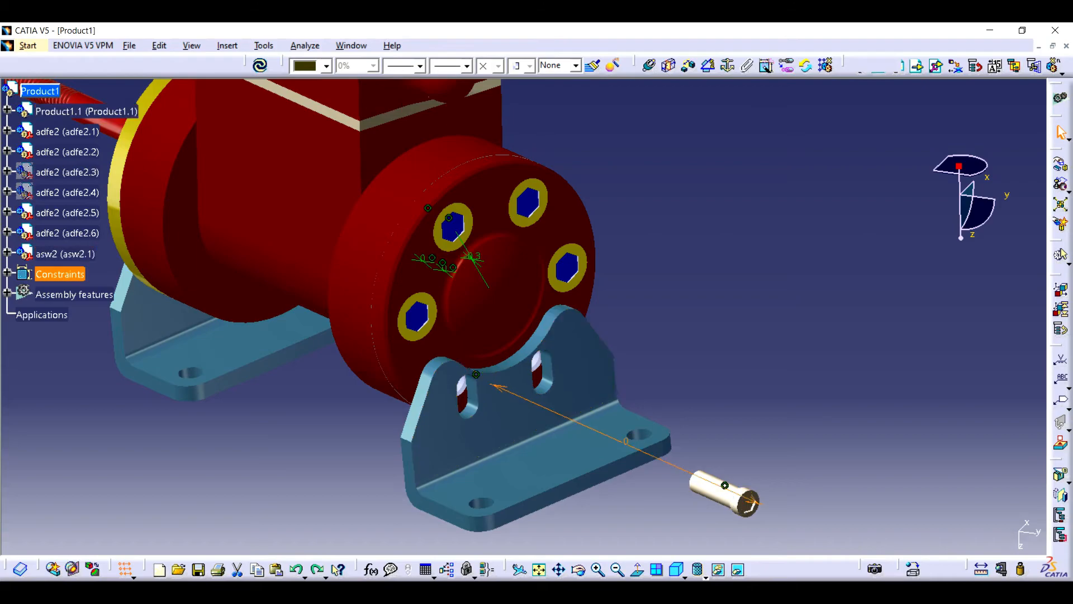
click(726, 486)
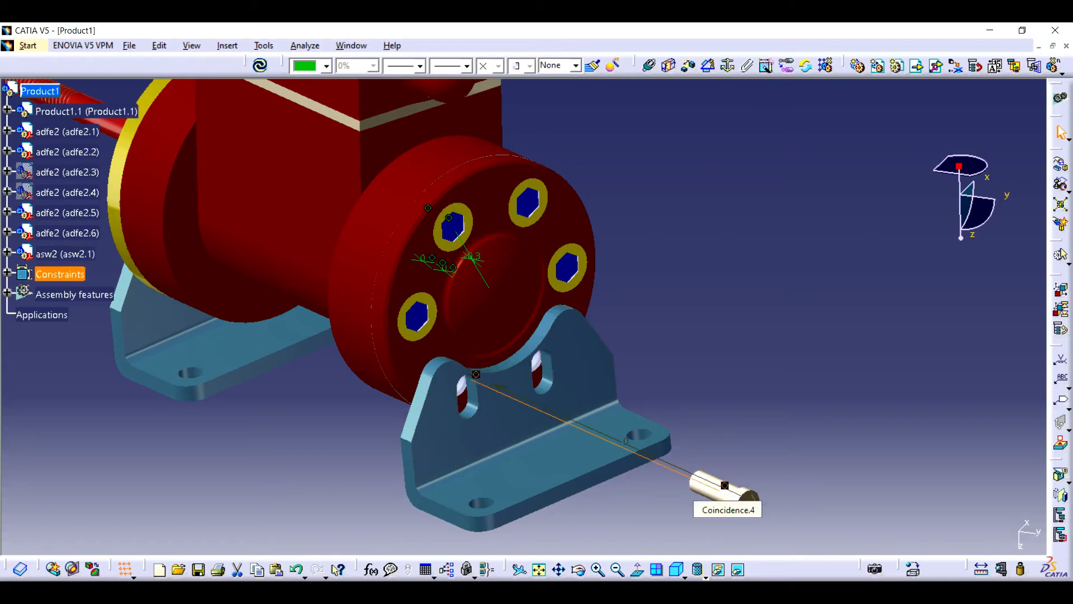
- Recreate the coincidence between the M4H12 bolt's axis and the upper rounded end of the bracket's slot, and update the assembly
click(650, 66)
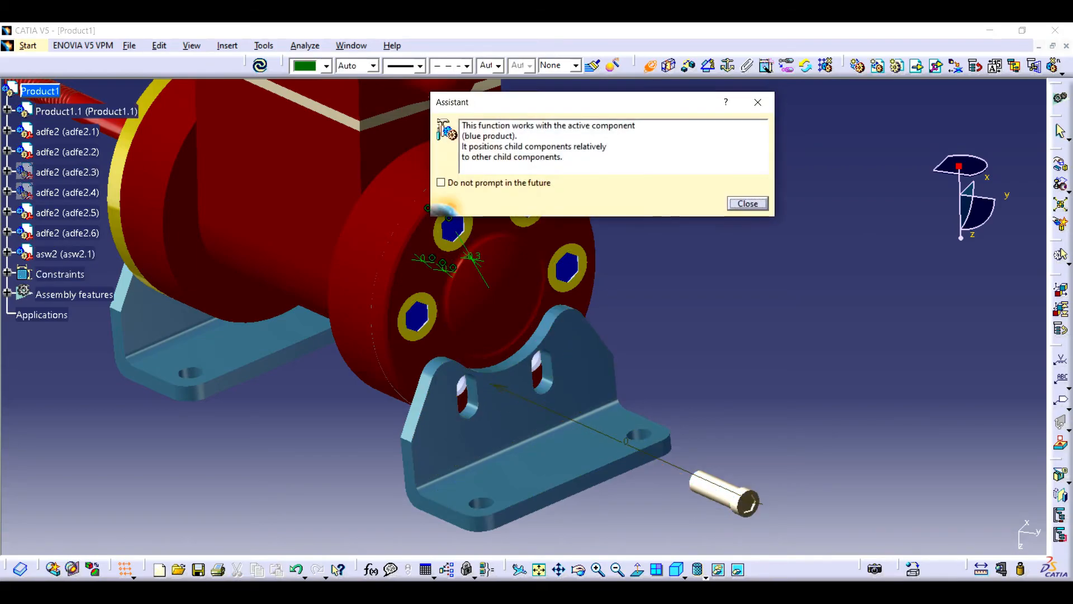
click(720, 489)
click(748, 203)
middle_drag(485, 353, 482, 208)
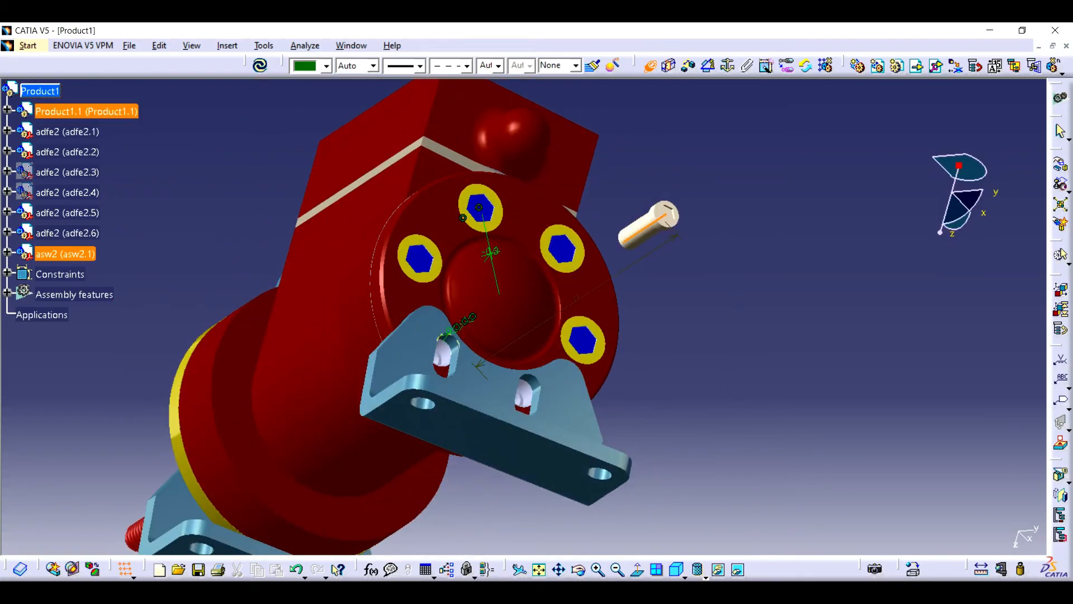
click(453, 343)
key(ctrl+u)
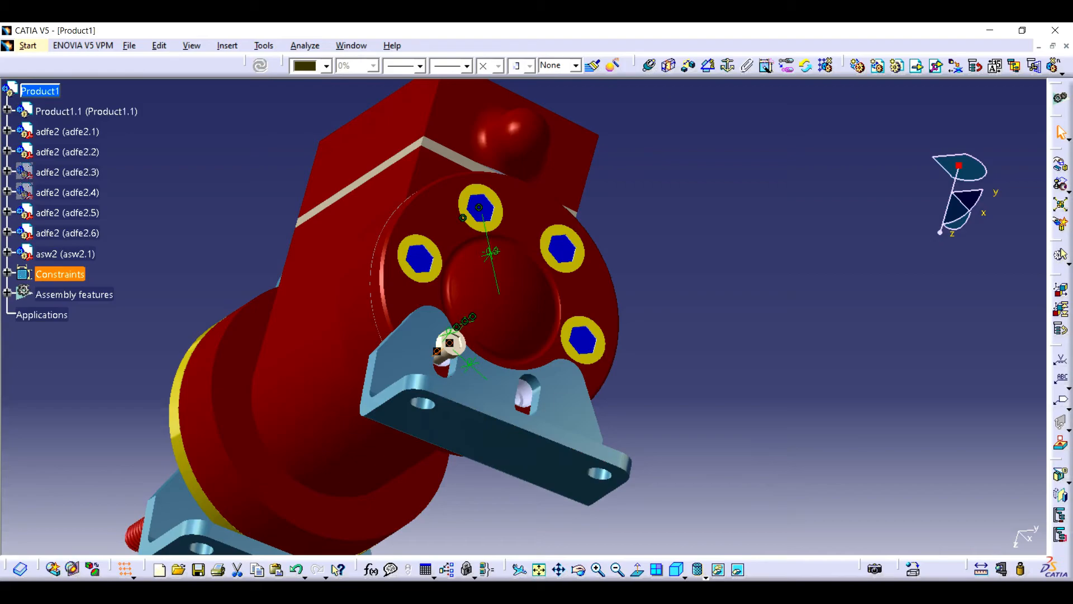
- Measure the distance between the axes of the mounting bracket's two slots
middle_drag(485, 357, 539, 488)
click(981, 569)
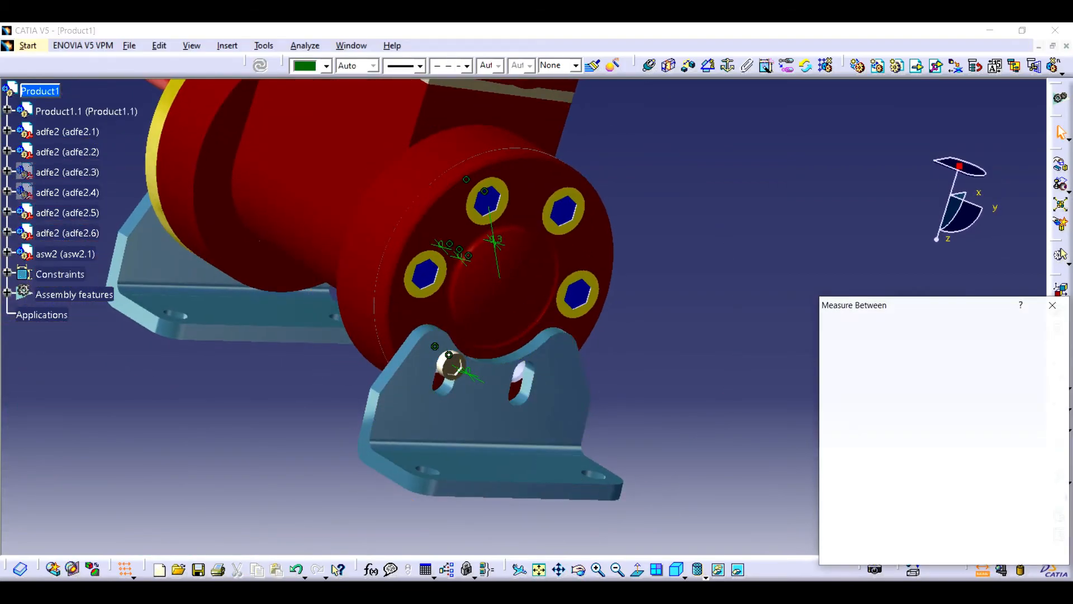
click(520, 393)
click(445, 385)
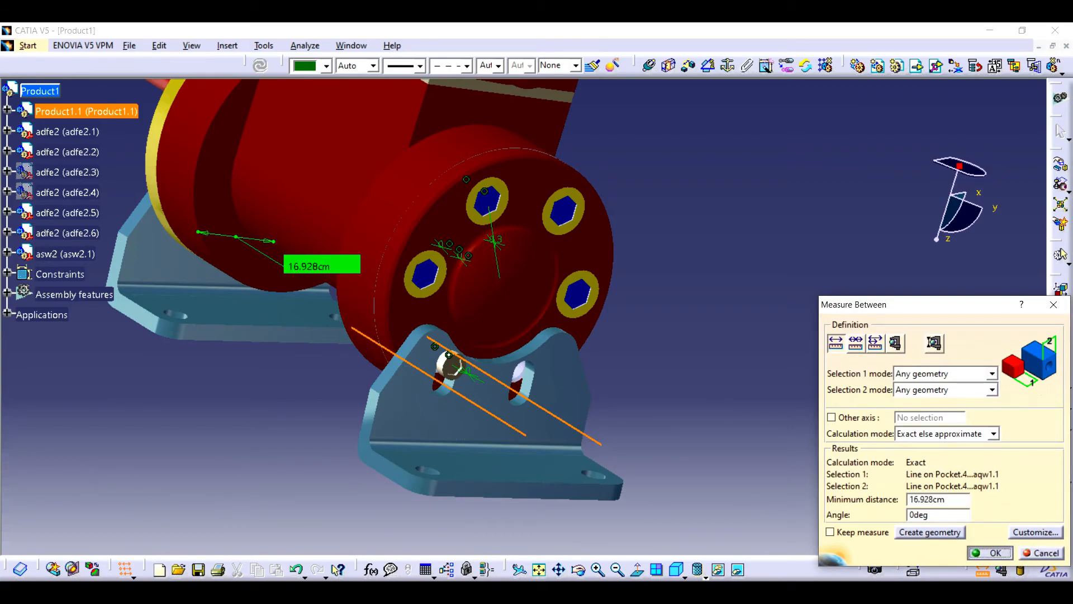
click(990, 553)
- Try to create one new instance of the asw2 bolt with Multi Instantiation at 16.928 cm spacing along Y, and undo it
click(264, 45)
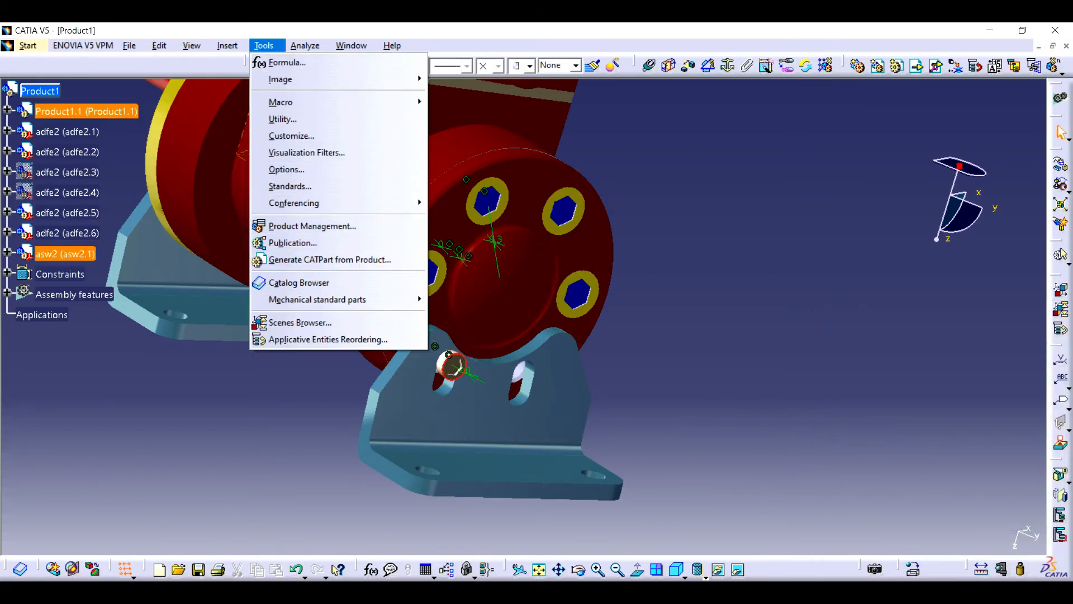
click(264, 45)
click(227, 45)
click(280, 386)
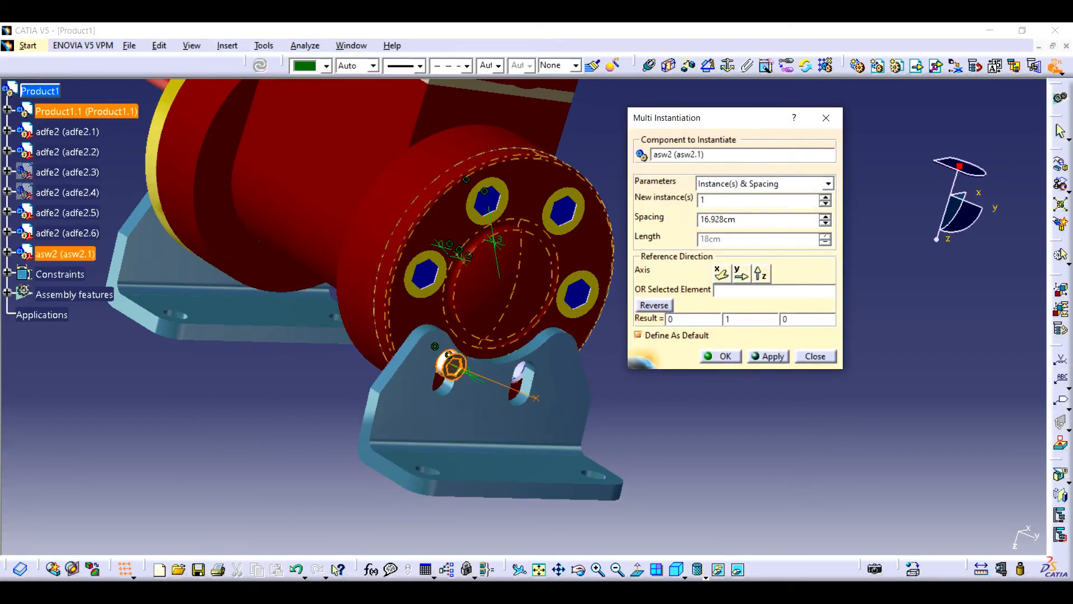
click(720, 356)
key(ctrl+z)
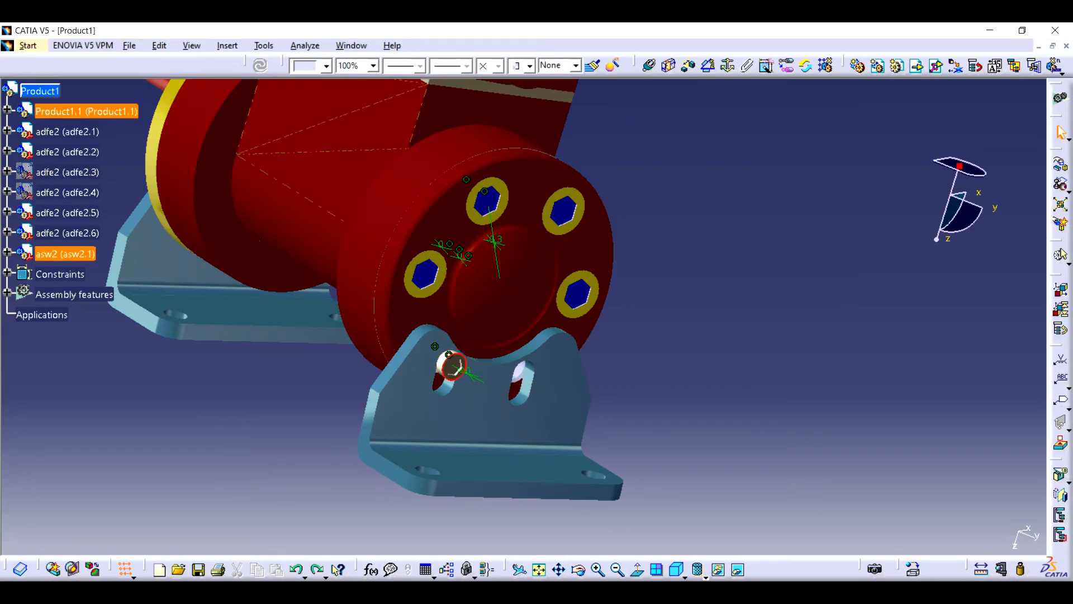
- Try to instantiate the asw2 bolt once at 16.928 cm spacing along the X axis, and undo it
click(227, 45)
click(280, 389)
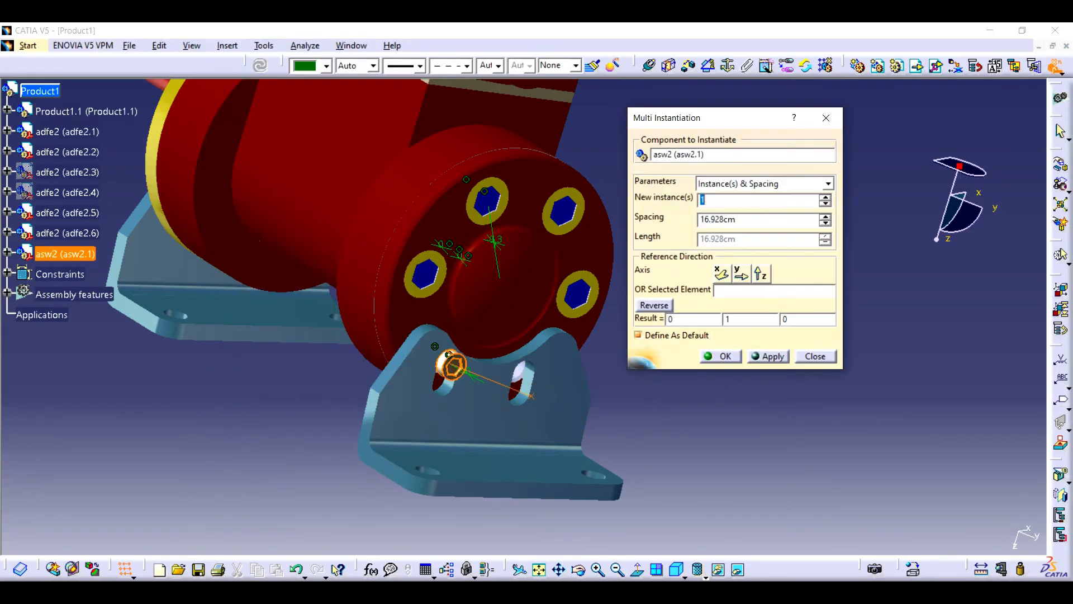
click(722, 273)
click(720, 357)
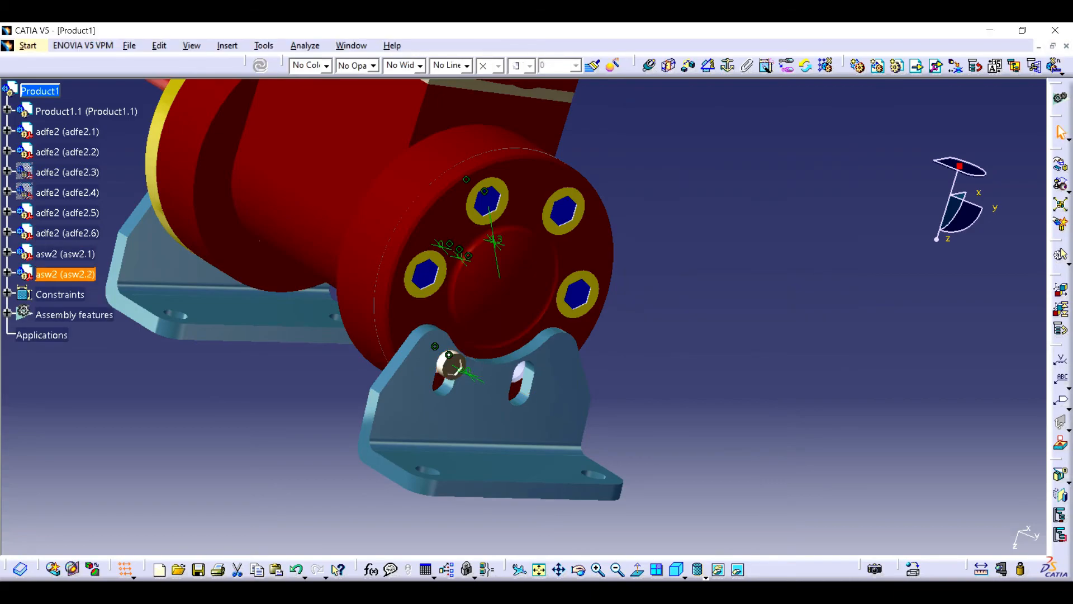
key(ctrl+z)
- Create one new instance of the asw2 bolt with Multi Instantiation, using 16.928 cm spacing along the Y axis
click(263, 45)
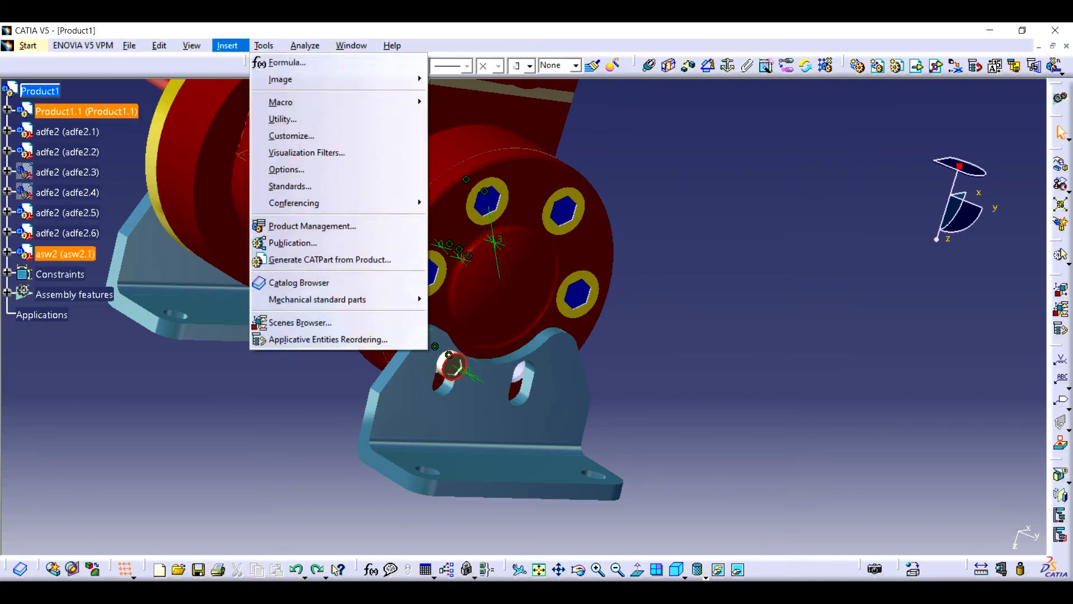
click(279, 389)
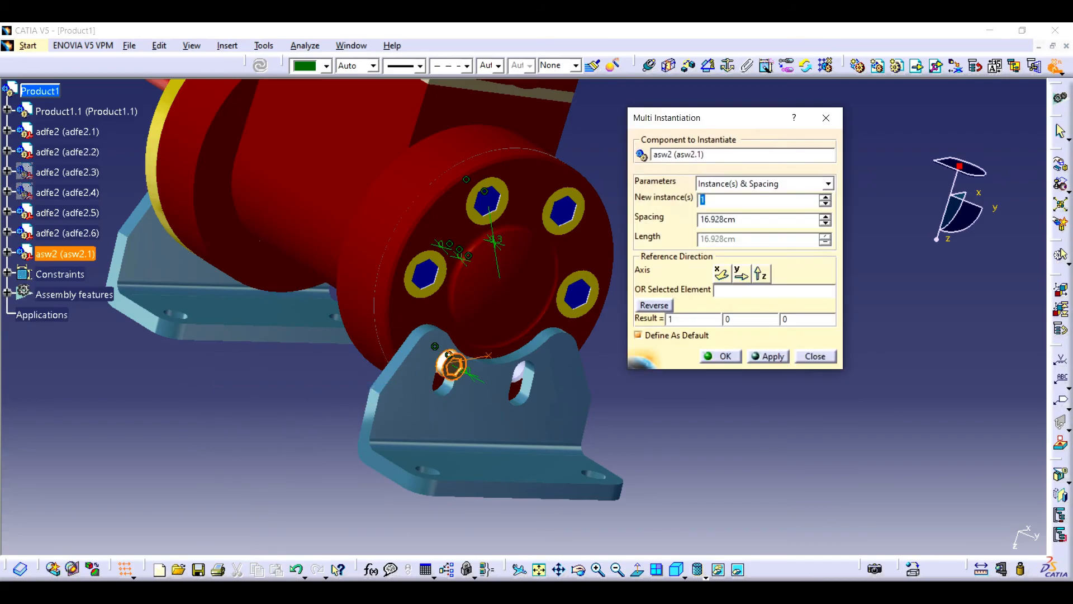
click(579, 569)
drag(576, 414, 363, 366)
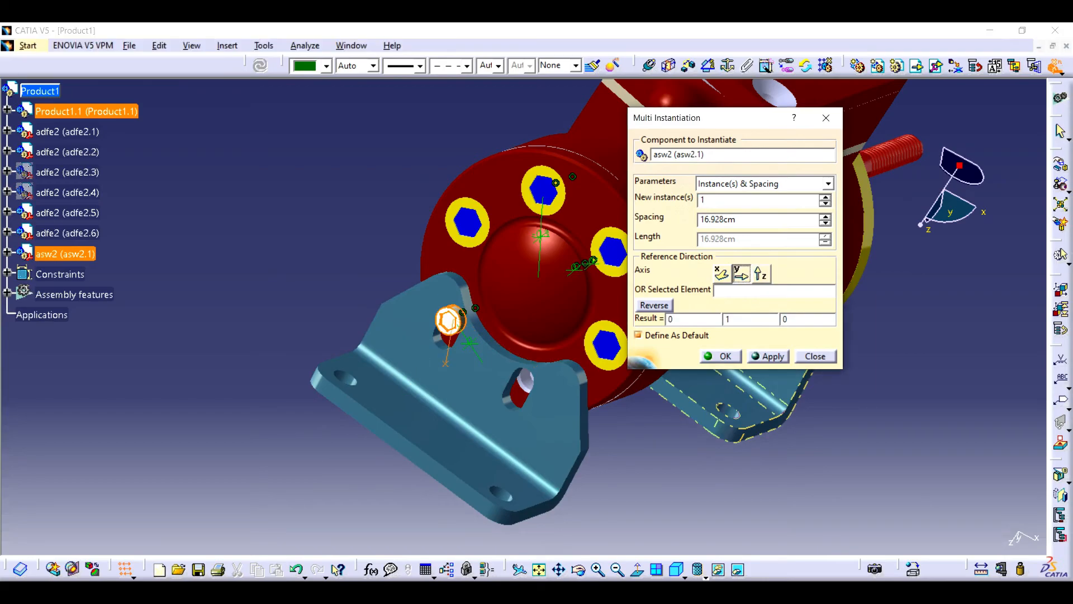
key(Return)
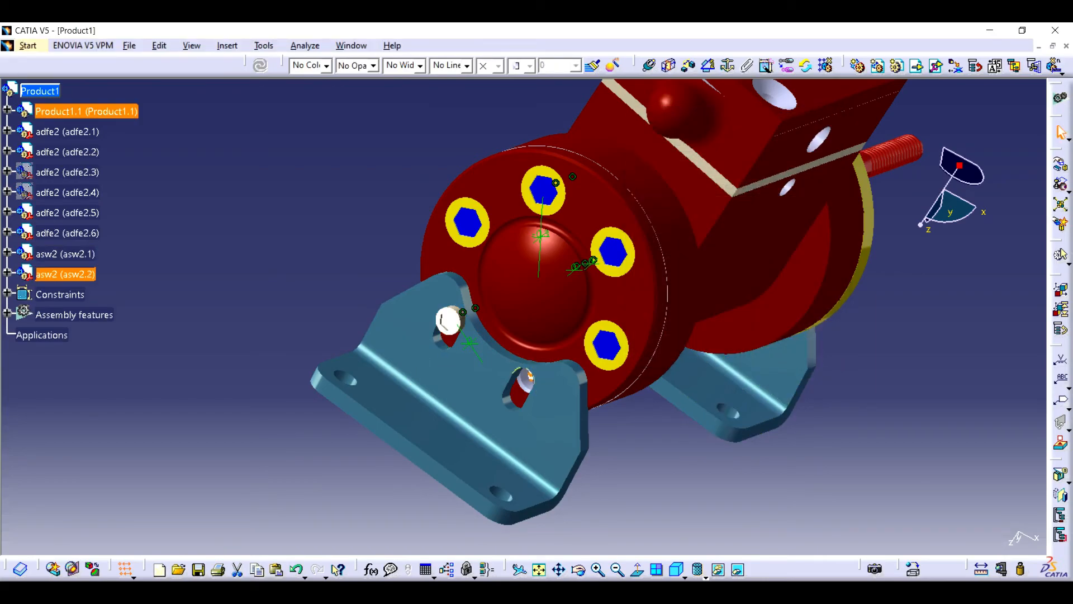
- Attach the compass to the second asw2 bolt and pull the bolt away from the bracket
drag(960, 165, 642, 314)
drag(531, 376, 761, 301)
key(Escape)
- Make the second asw2 bolt's axis coincident with the axis at the bracket's other slot
click(649, 65)
click(578, 570)
drag(536, 447, 595, 363)
click(560, 367)
- Reattach the compass to the second asw2 bolt and slide the bolt along its axis into the bracket's empty slot
drag(959, 166, 555, 367)
middle_drag(562, 369, 442, 363)
mouse_move(494, 380)
mouse_down()
mouse_move(482, 375)
mouse_move(492, 378)
mouse_up()
click(685, 495)
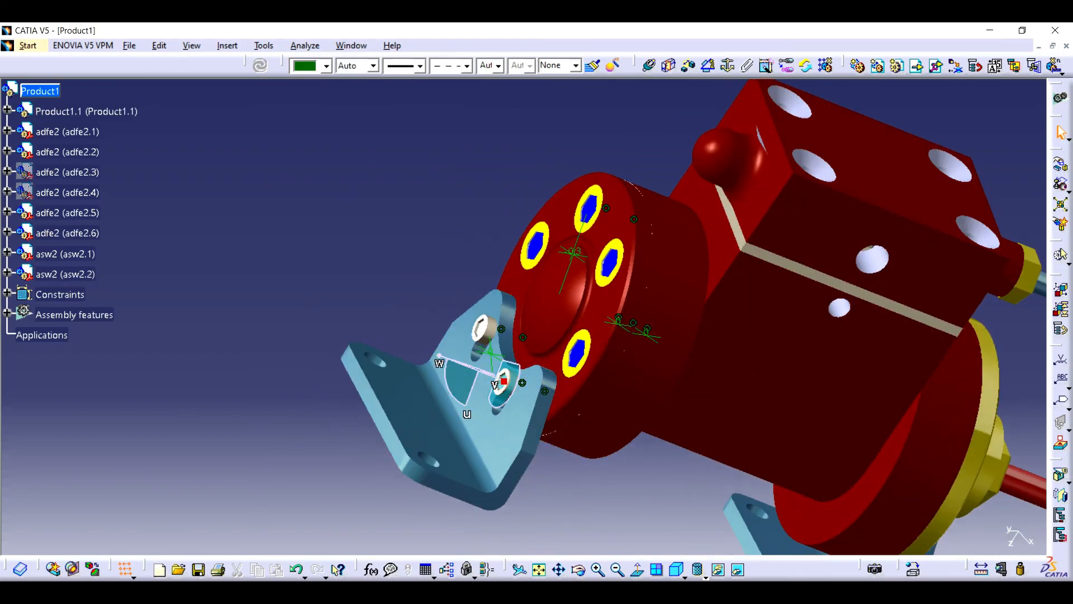
- Save the assembly as the CATProduct file Product1 in the bolt folder
key(ctrl+s)
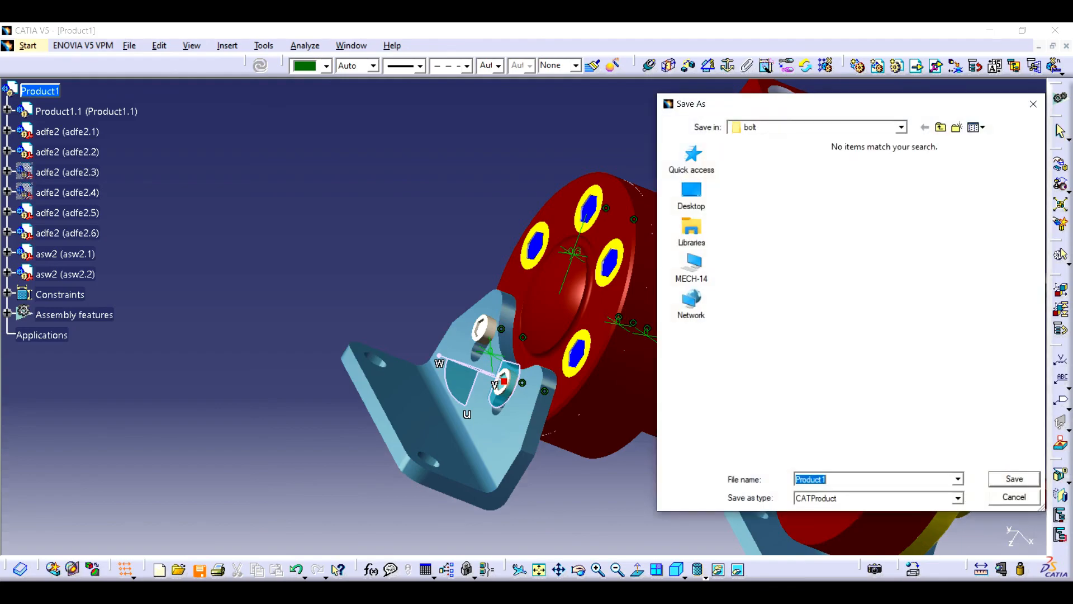
key(Escape)
key(ctrl+s)
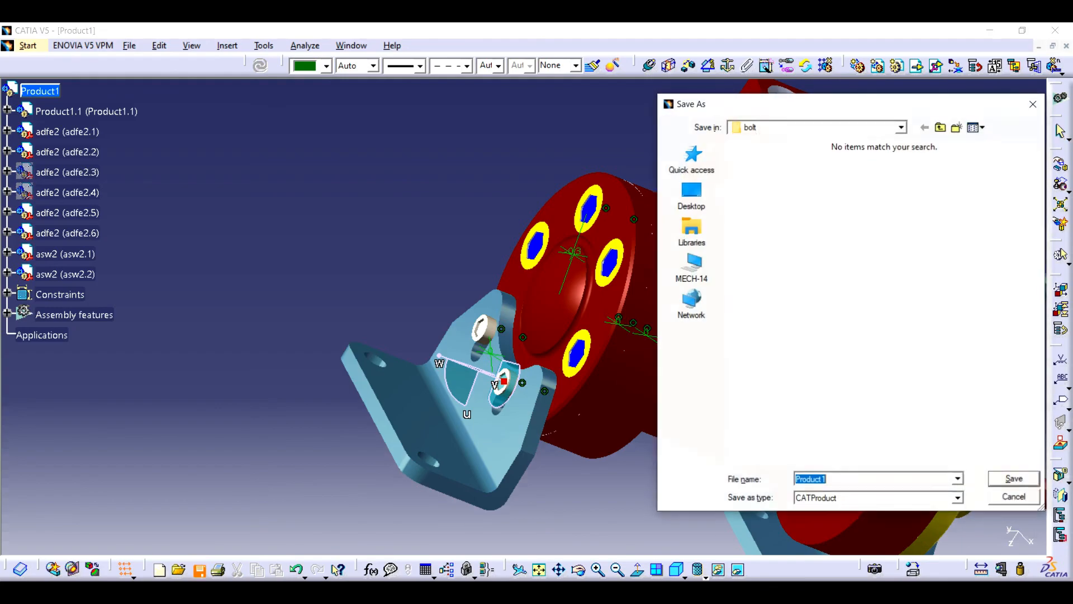
key(Return)
click(918, 580)
right_click(956, 528)
click(732, 475)
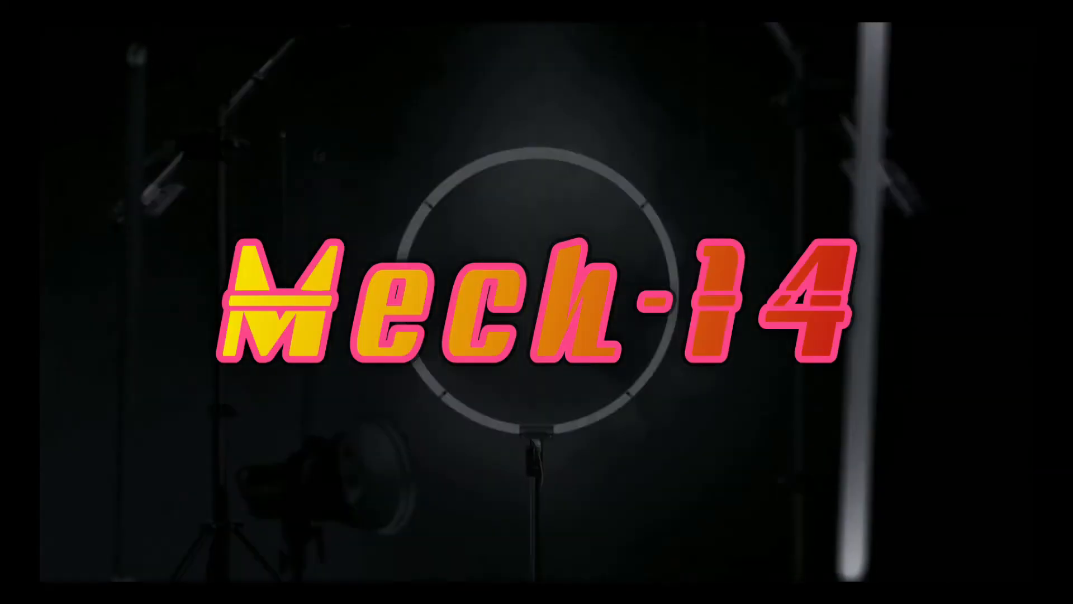